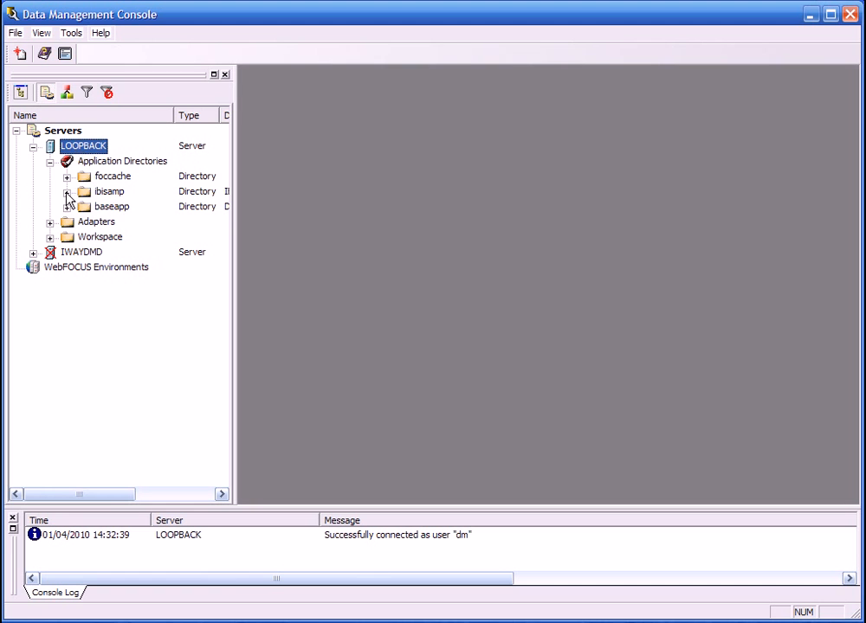
# Examine the contents of the ibisamp application directory on the LOOPBACK server and collapse it.
pyautogui.click(66, 192)
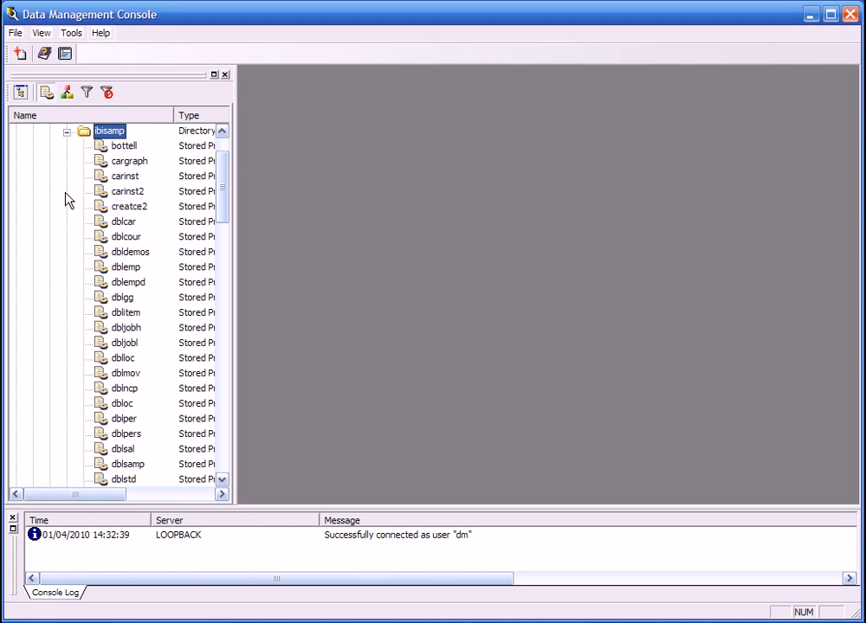
pyautogui.moveTo(223, 188); pyautogui.dragTo(207, 352)
pyautogui.moveTo(235, 264); pyautogui.dragTo(240, 230)
pyautogui.moveTo(225, 373); pyautogui.dragTo(206, 184)
pyautogui.click(67, 192)
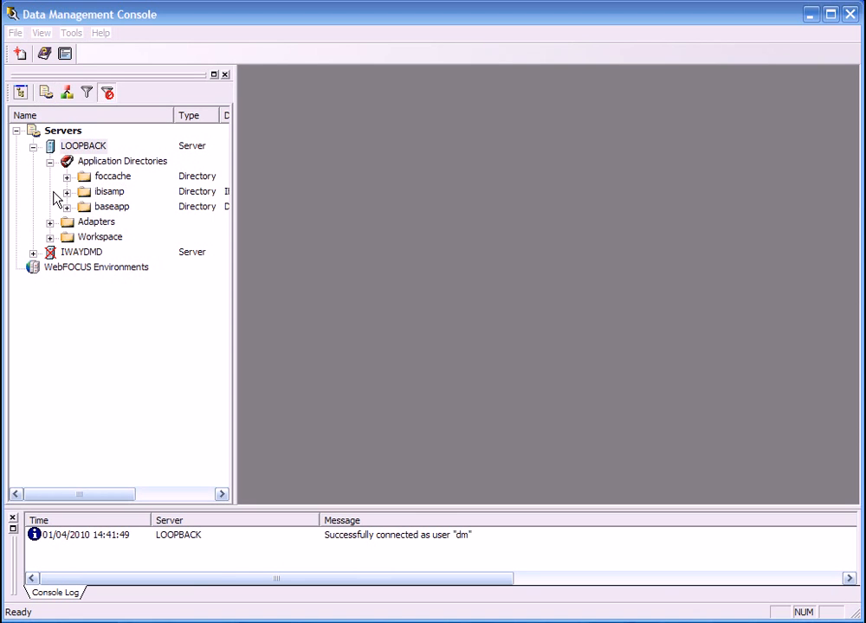
# Open the configuration form for the available MS SQL Server 2005 adapter on the LOOPBACK server.
pyautogui.click(50, 222)
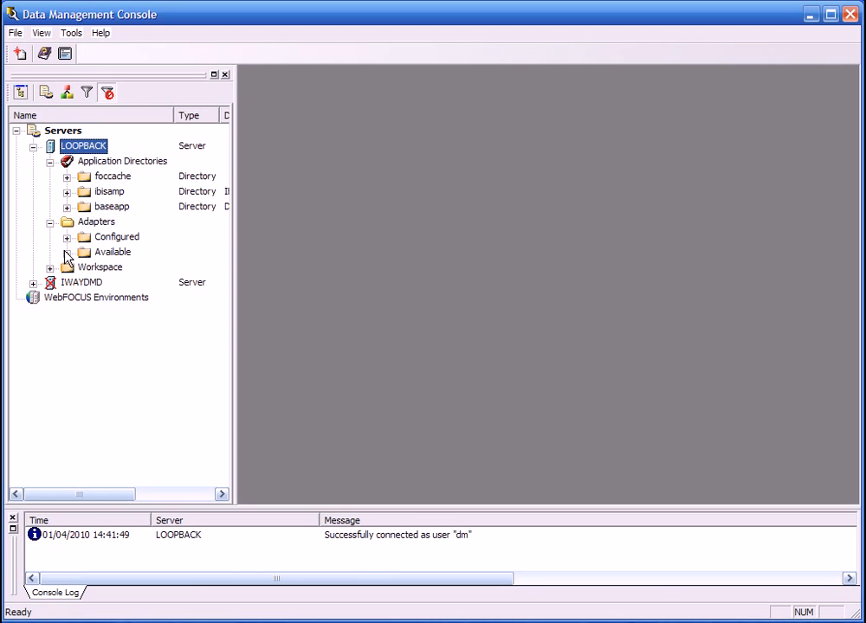
pyautogui.click(67, 252)
pyautogui.click(83, 268)
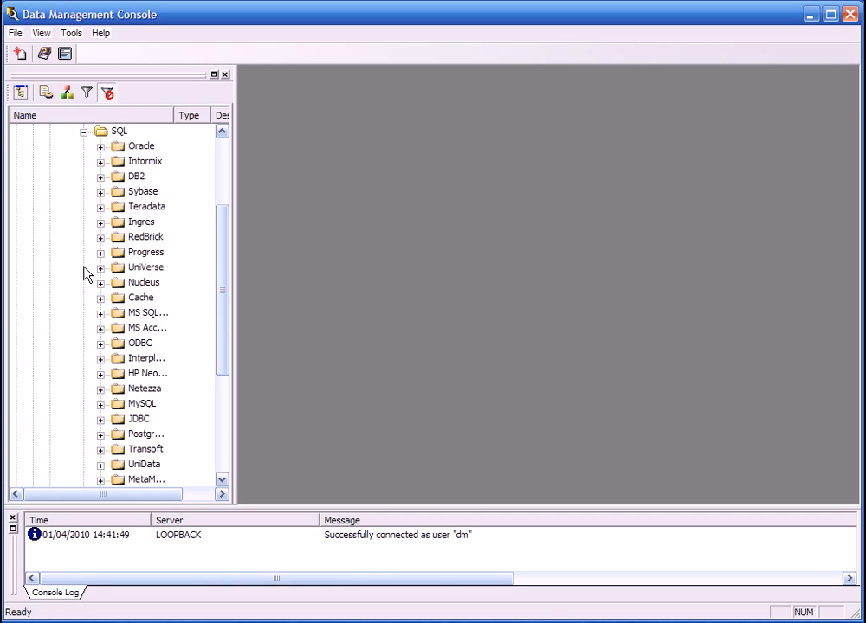
pyautogui.doubleClick(133, 314)
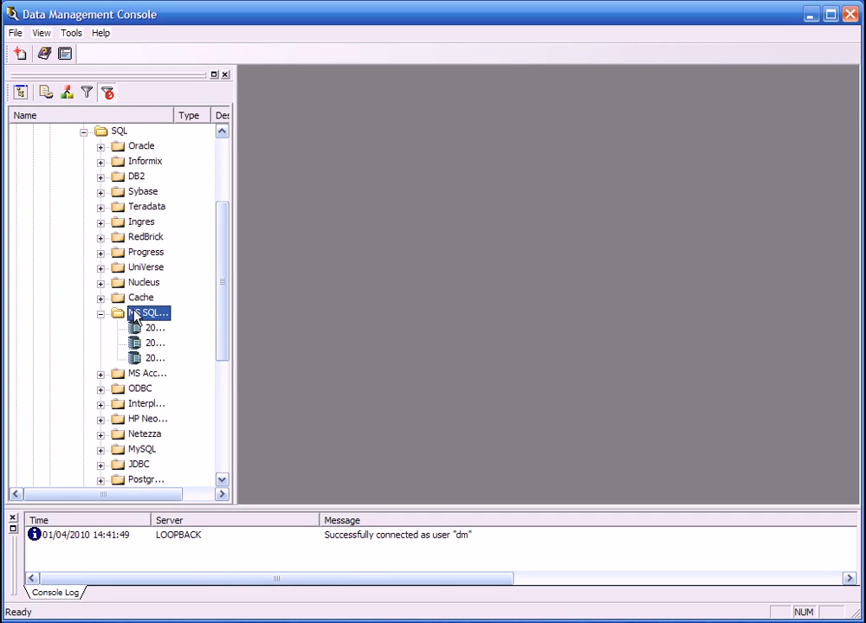
pyautogui.moveTo(174, 115); pyautogui.dragTo(205, 114)
pyautogui.click(156, 346)
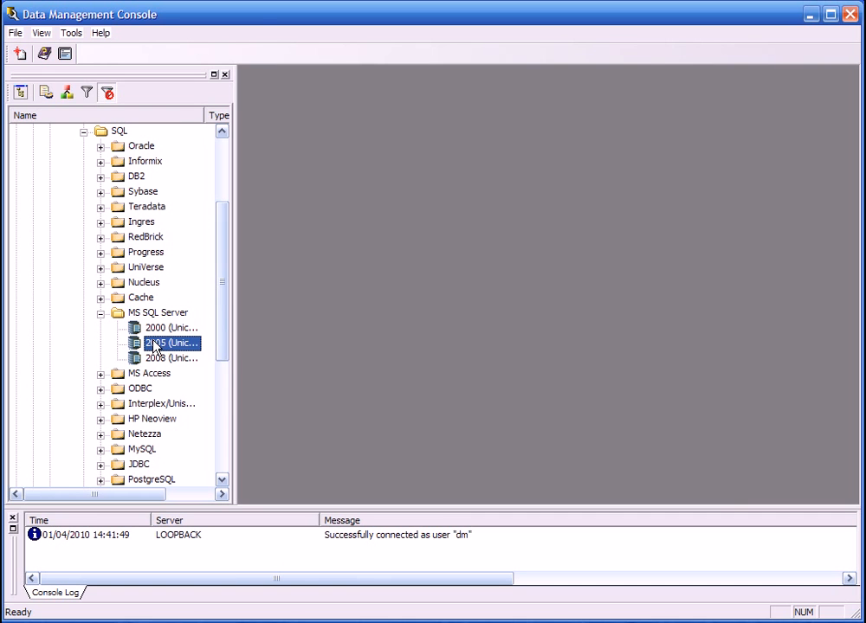
pyautogui.rightClick(169, 346)
pyautogui.click(199, 352)
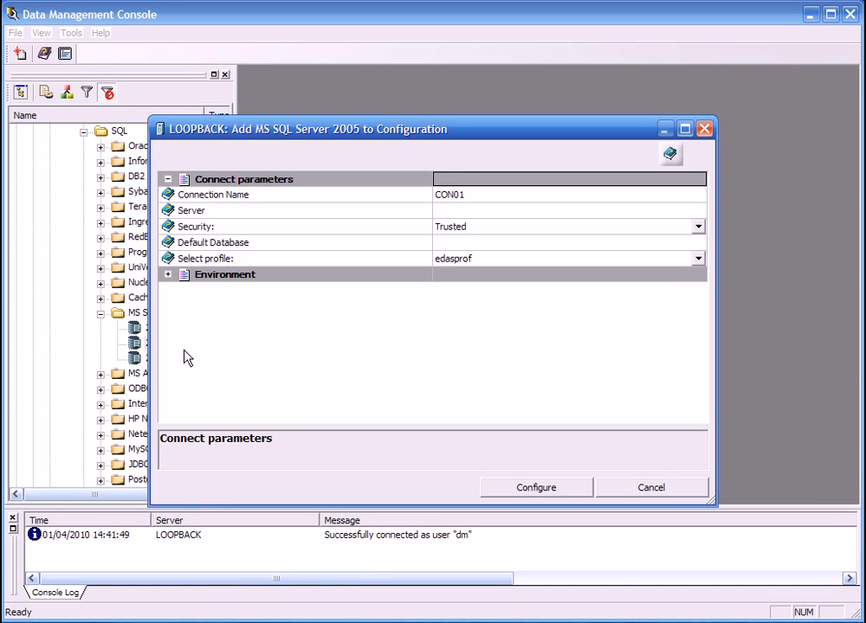
# Set the connection's server to localhost\sqlexpress and its default database to main.
pyautogui.click(455, 213)
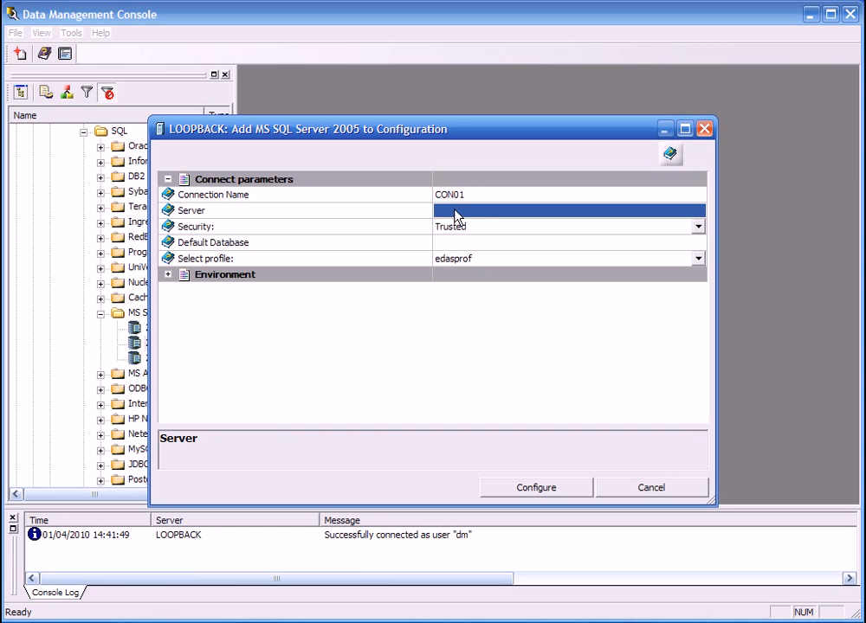
pyautogui.write('loca')
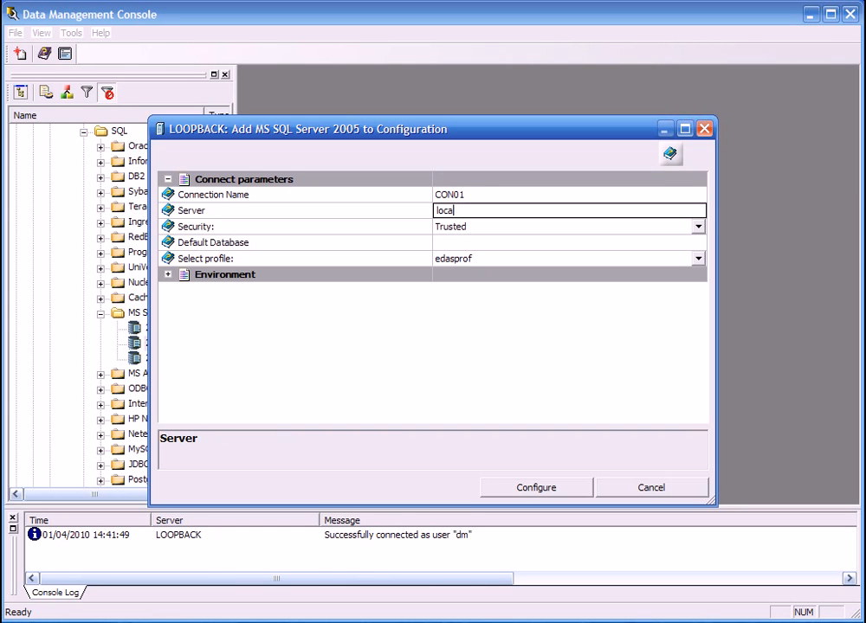
pyautogui.write('lhost\\sqlexpress')
pyautogui.press('Return')
pyautogui.press('Down')
pyautogui.press('Down')
pyautogui.write('main')
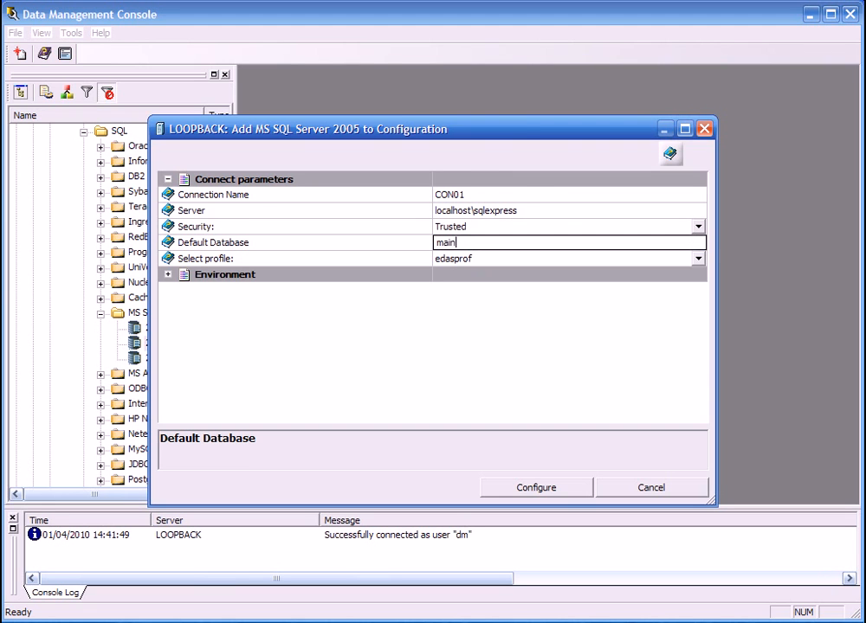
# Add the adapter to the server configuration, accept the change that stops the agents, and close without creating a synonym.
pyautogui.click(560, 490)
pyautogui.click(225, 343)
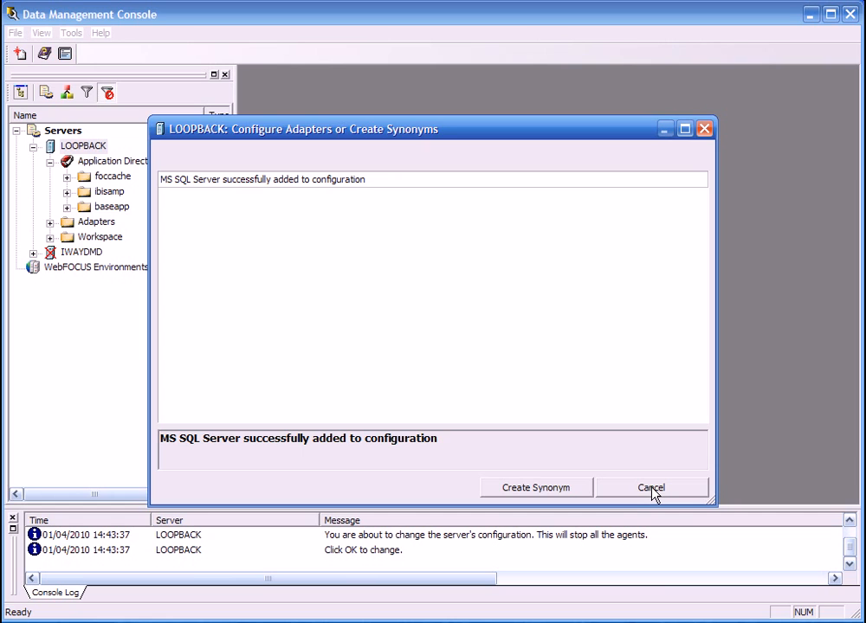
pyautogui.click(654, 489)
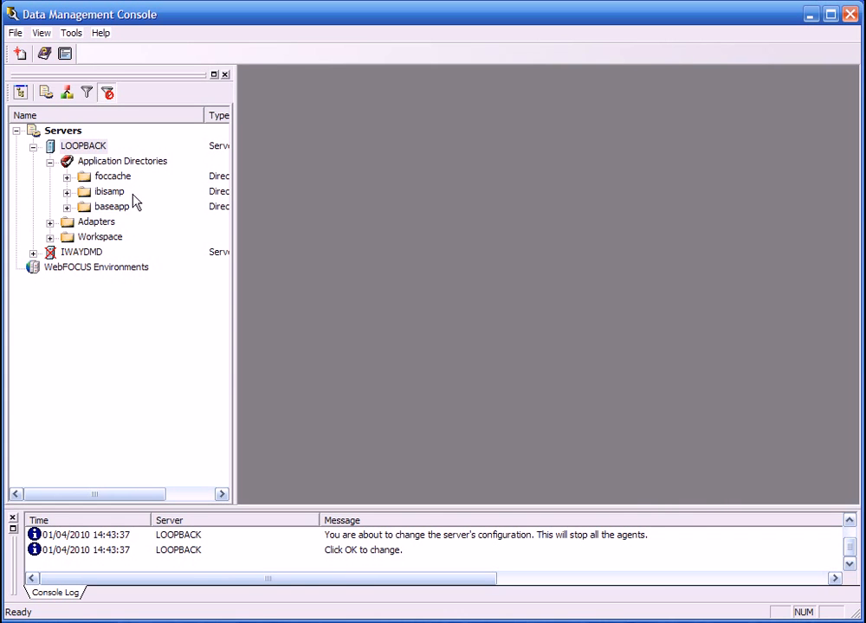
# Create the DataMigrator sample procedures and data for MS SQL Server in the application directories.
pyautogui.rightClick(87, 167)
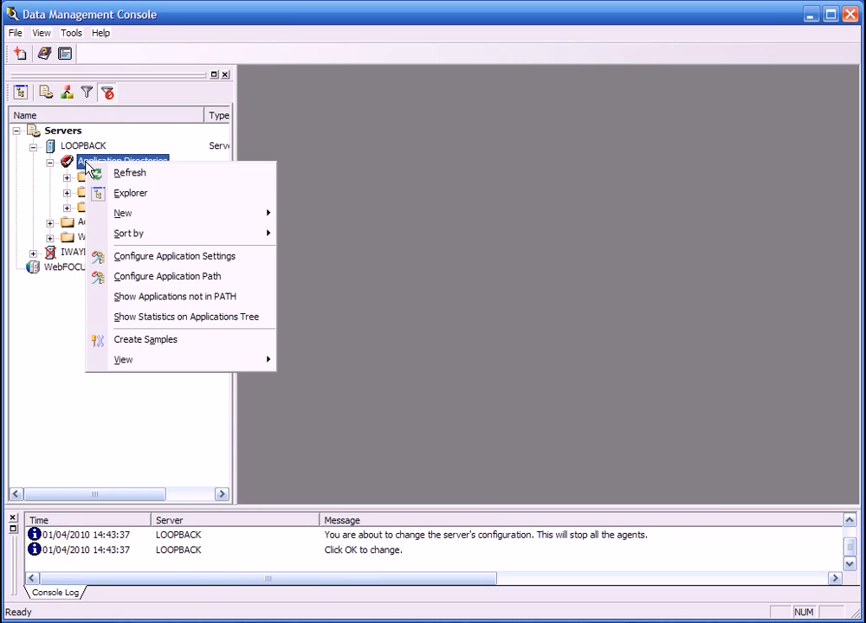
pyautogui.click(165, 345)
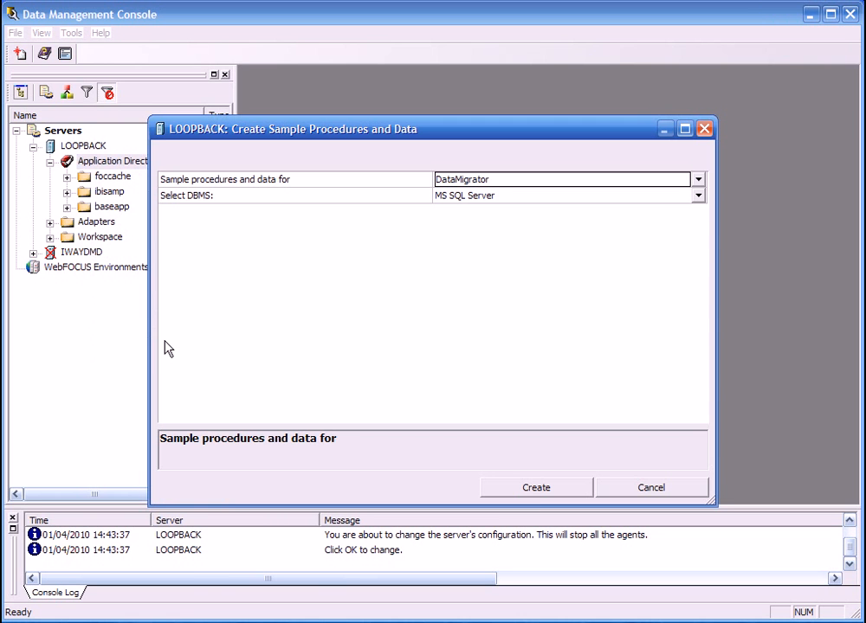
pyautogui.click(535, 487)
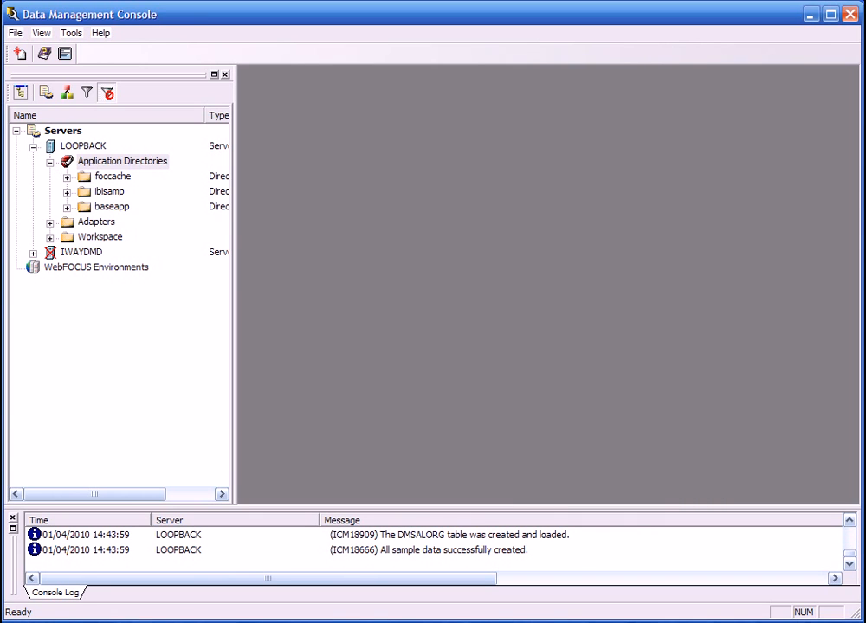
# Start a new synonym in baseapp from the CON01 connection and list the tables and views of database main as candidates.
pyautogui.rightClick(109, 208)
pyautogui.moveTo(158, 245)
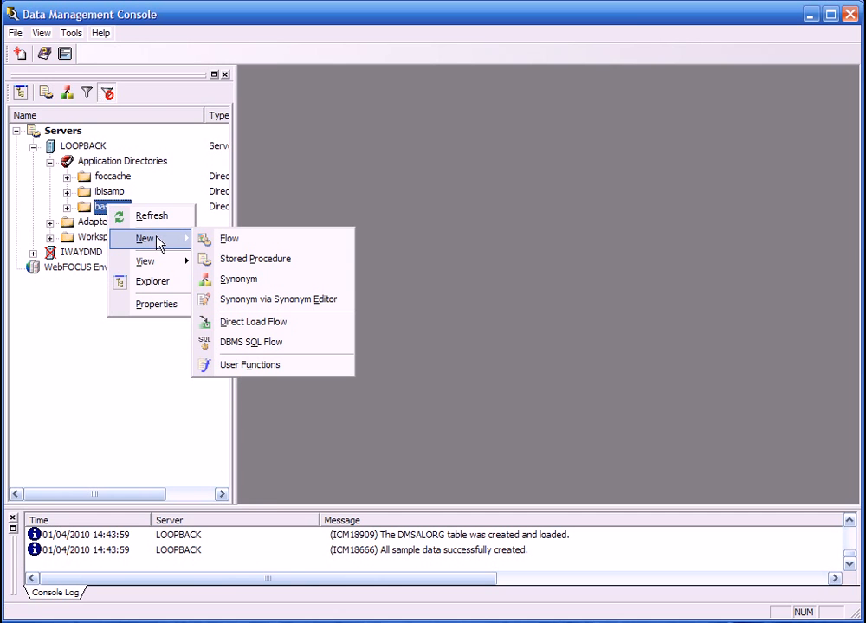
pyautogui.click(264, 281)
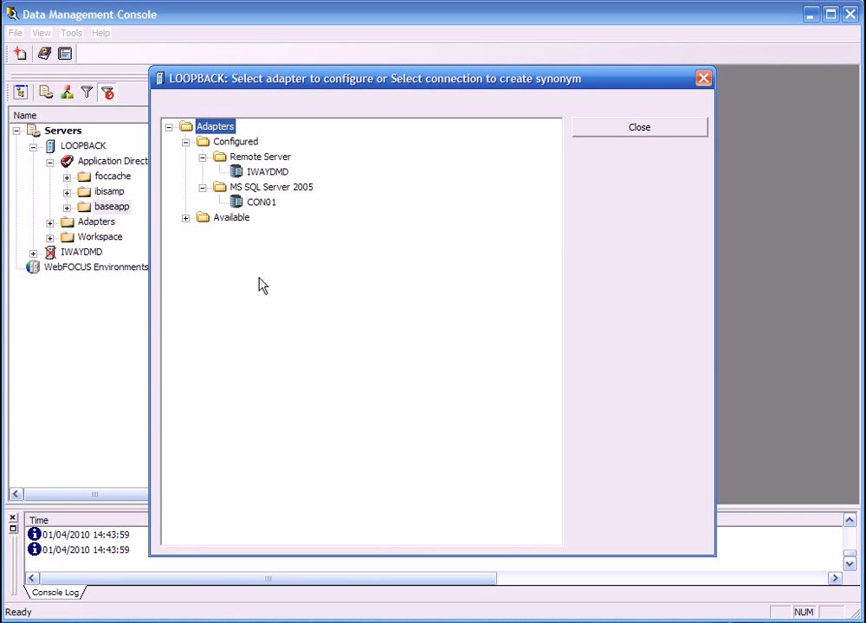
pyautogui.click(261, 204)
pyautogui.click(640, 151)
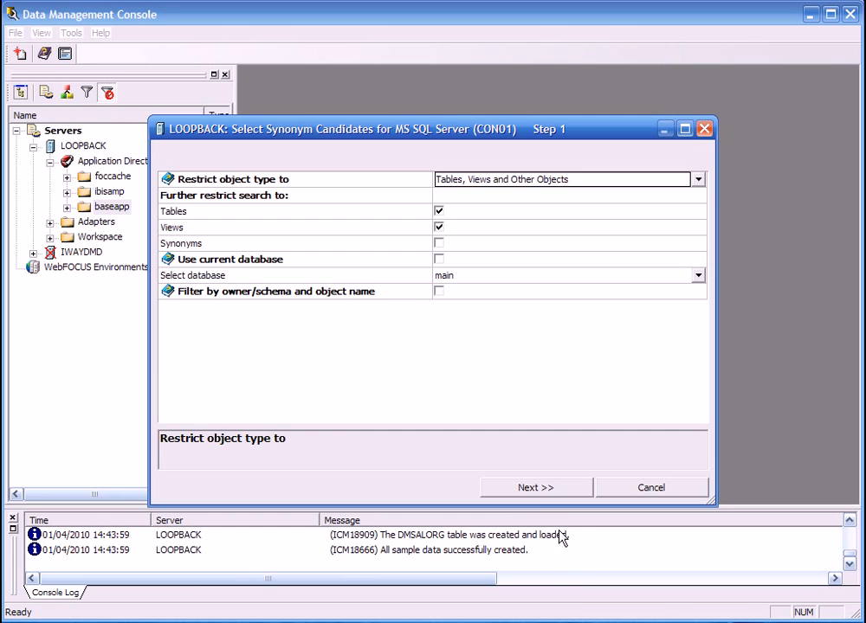
pyautogui.click(545, 487)
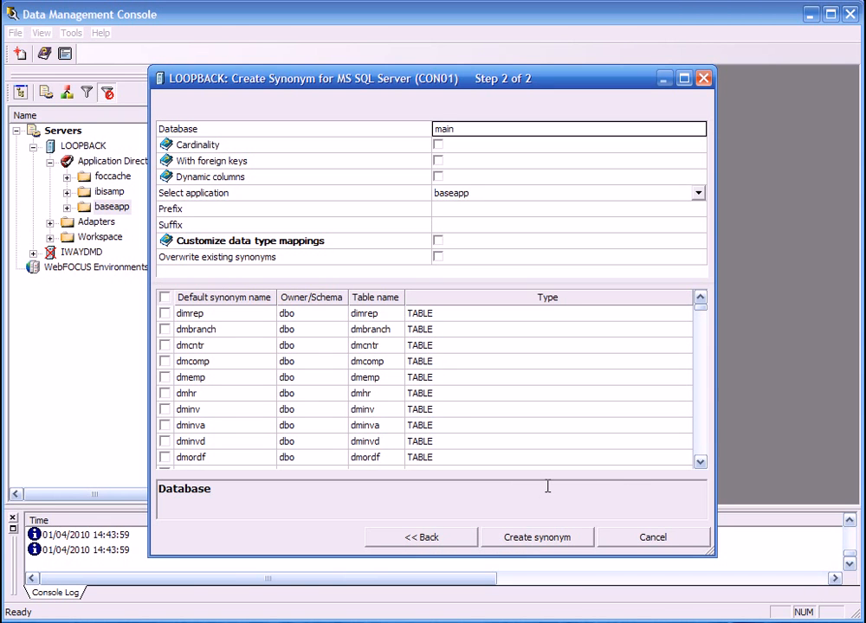
# Include the etoinf table as a synonym candidate and name its synonym dmord.
pyautogui.scroll(-10, 700, 463)
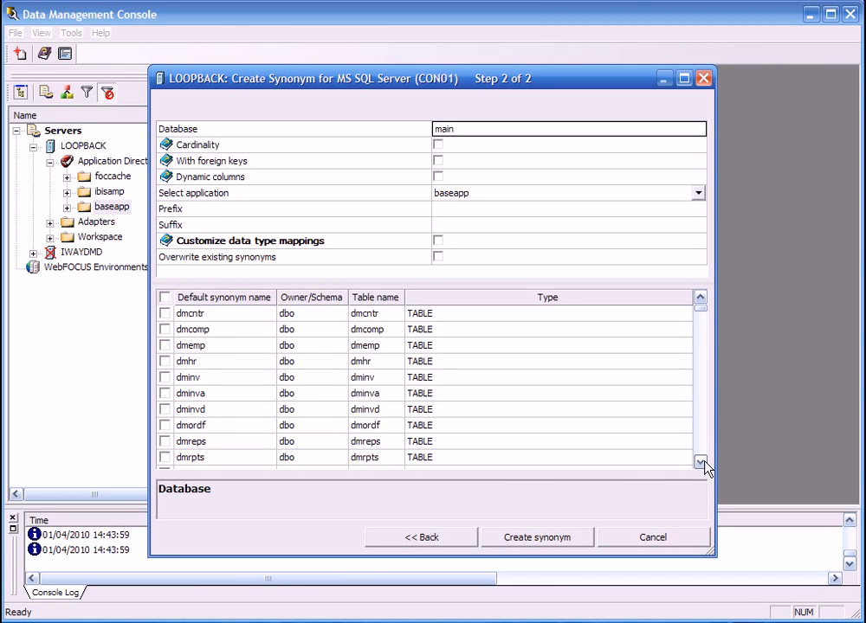
pyautogui.scroll(-2, 700, 462)
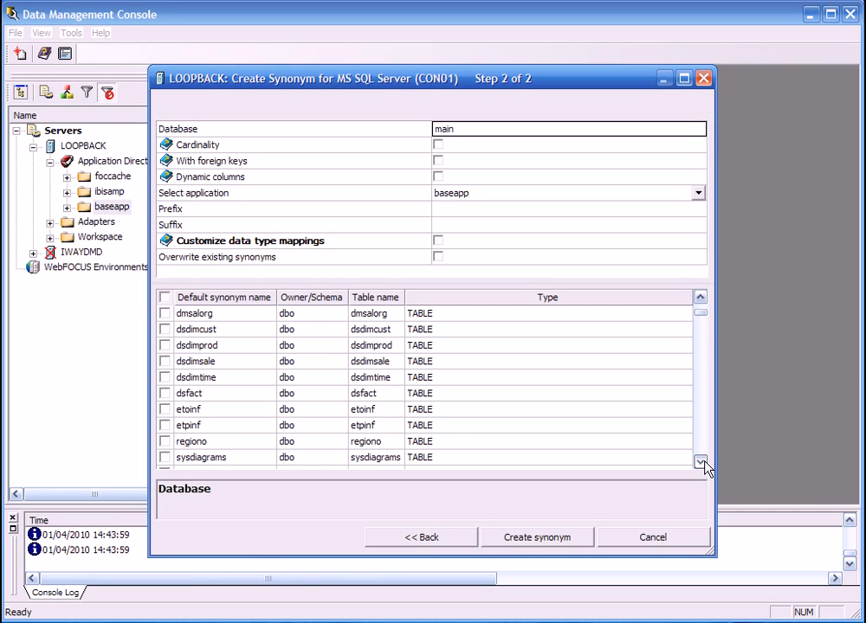
pyautogui.click(166, 410)
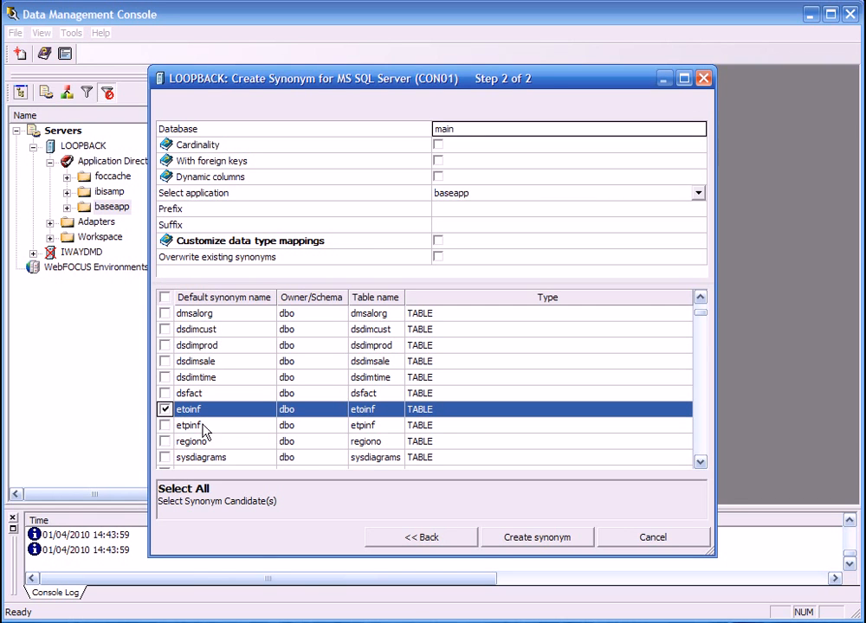
pyautogui.click(208, 410)
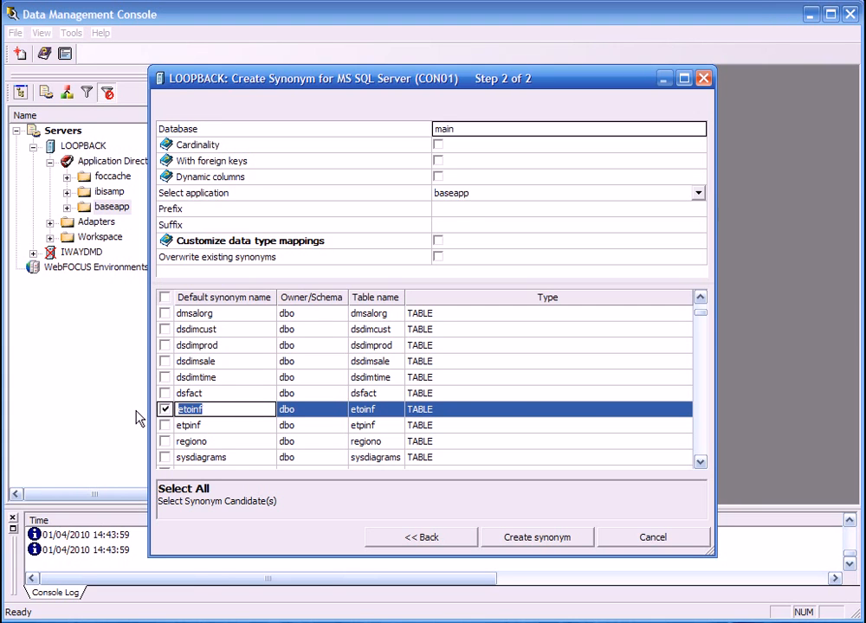
pyautogui.write('dmord')
# Include the etpinf table as a synonym candidate and name its synonym dmprod.
pyautogui.click(164, 425)
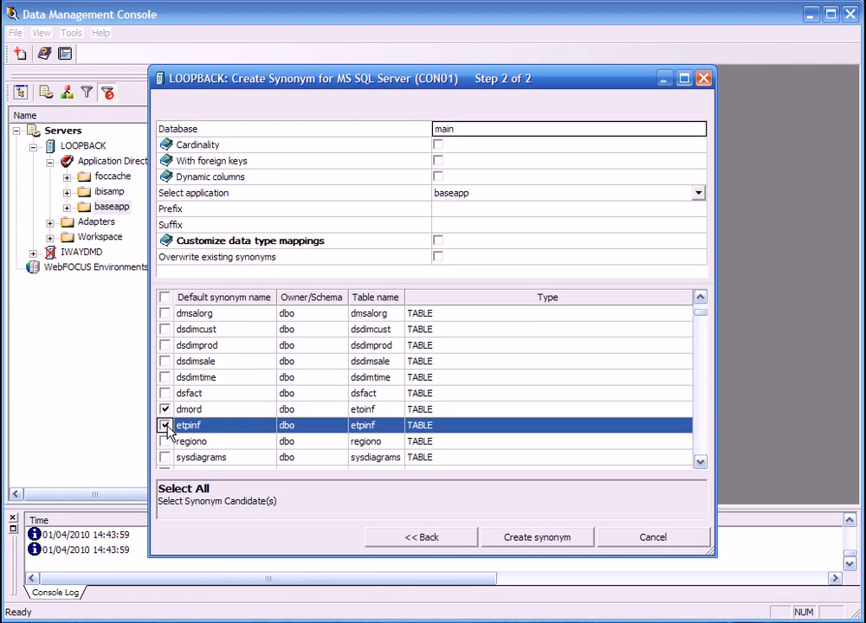
pyautogui.click(215, 430)
pyautogui.write('dmprod')
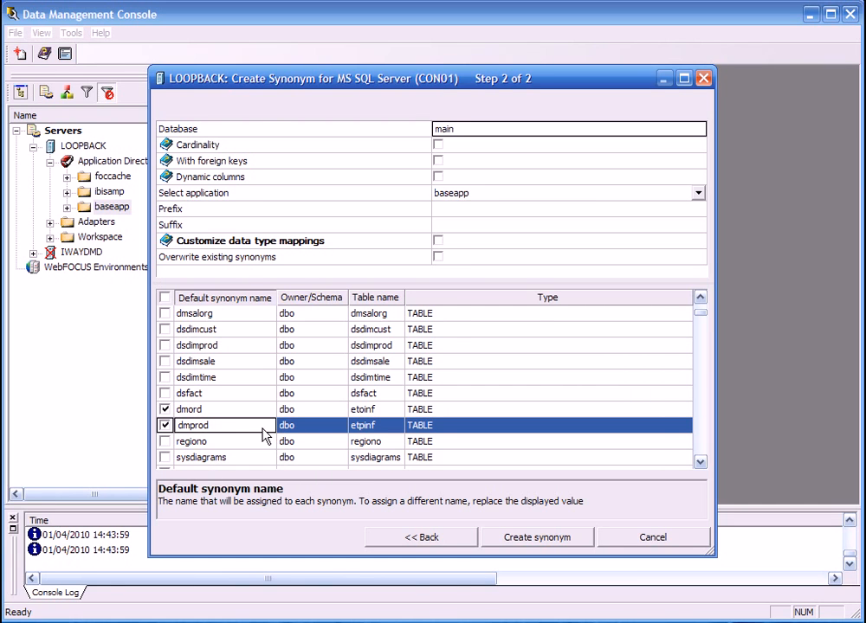
# Enable overwriting of existing synonyms, create the two selected synonyms and close the status report.
pyautogui.click(438, 257)
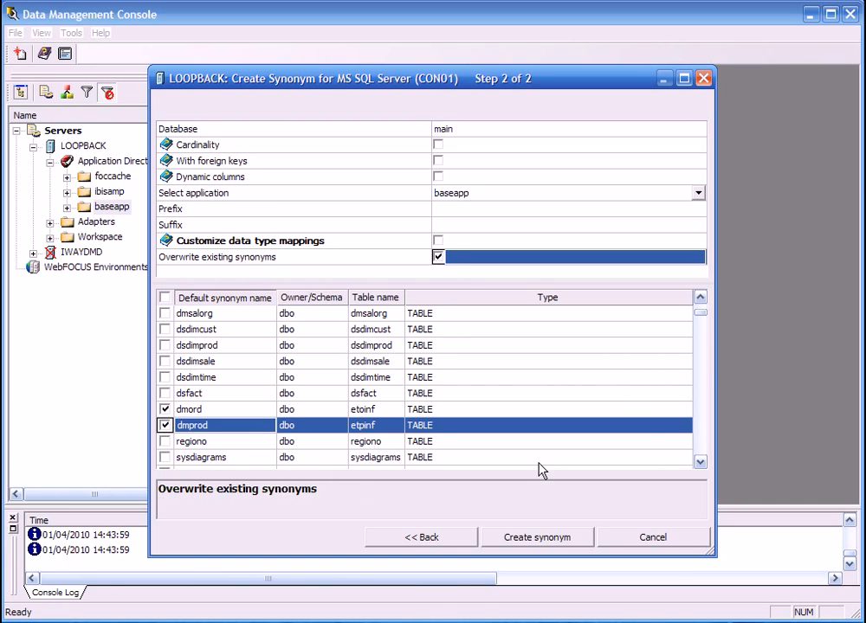
pyautogui.click(526, 537)
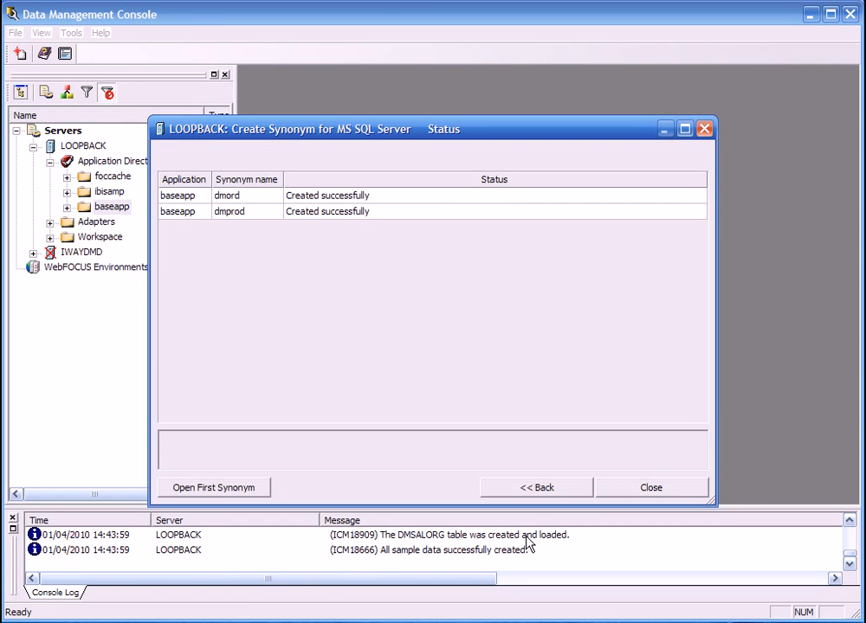
pyautogui.click(632, 493)
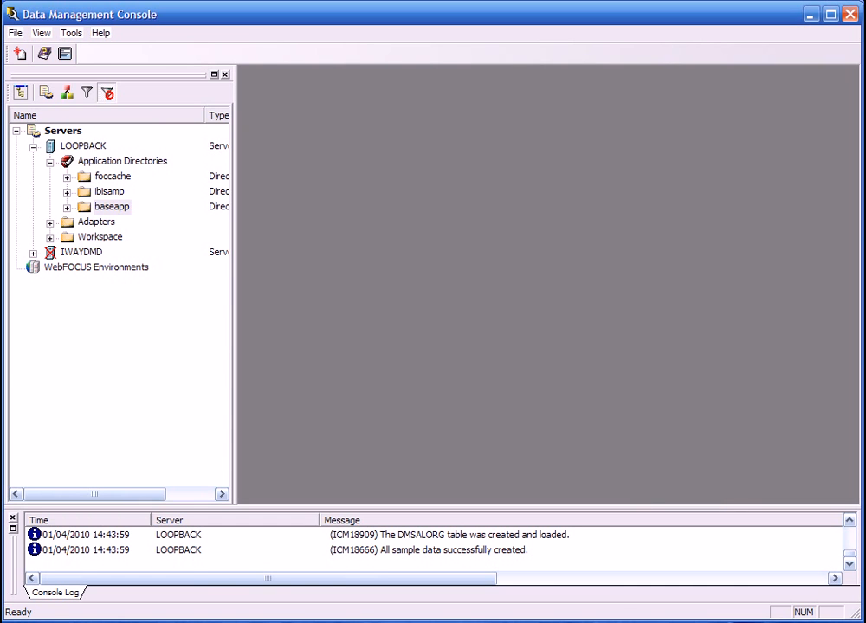
# Expand the baseapp directory and display the sample data of the dmord synonym.
pyautogui.click(66, 207)
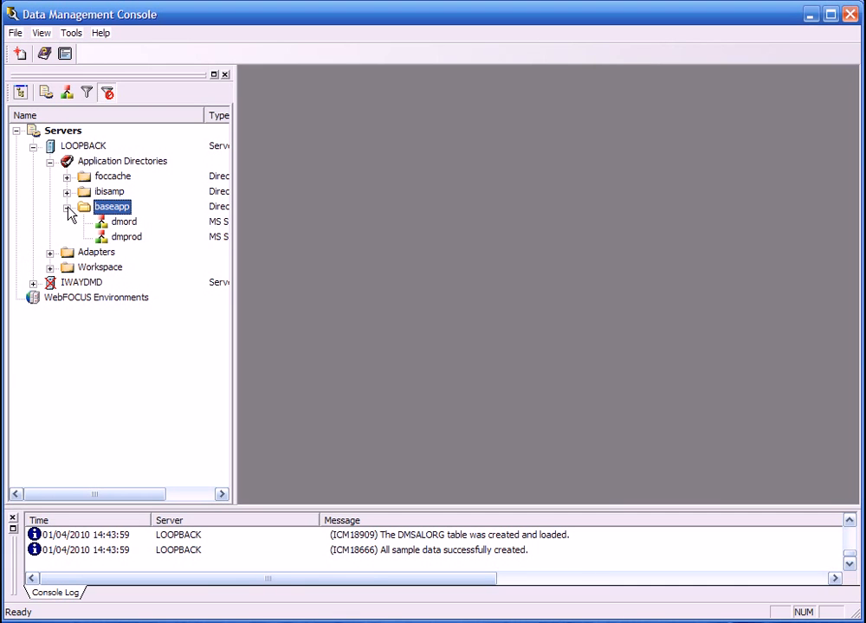
pyautogui.click(126, 224)
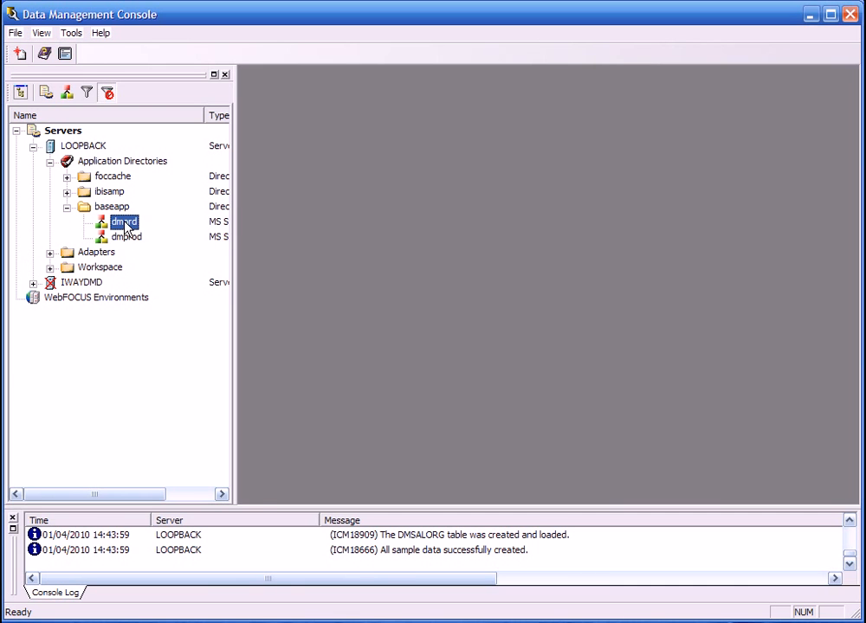
pyautogui.rightClick(127, 228)
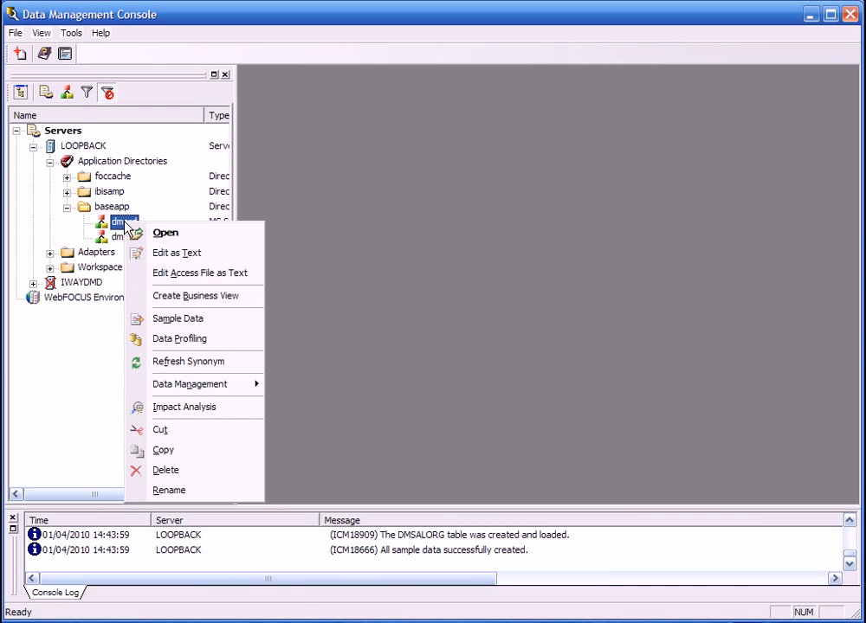
pyautogui.click(193, 323)
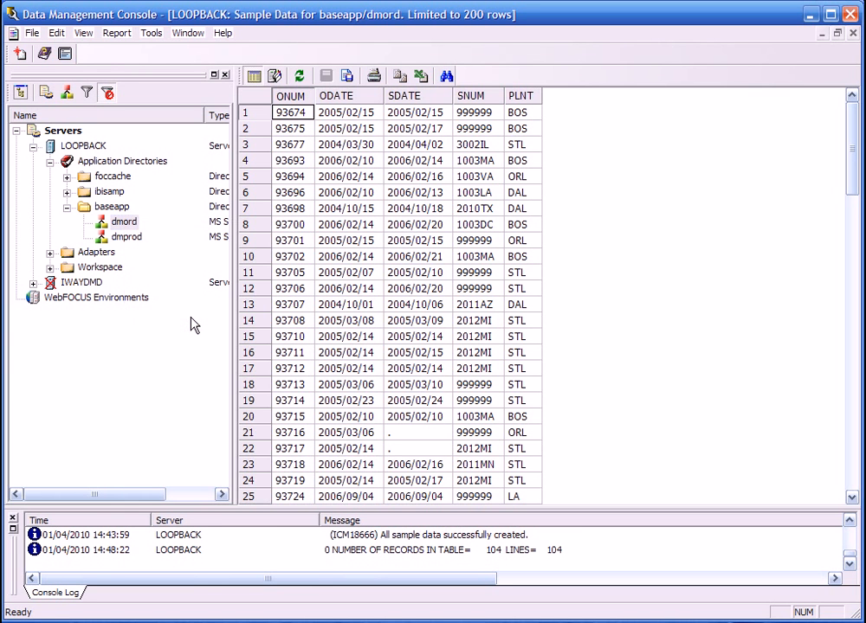
# Display the sample data of the dmprod synonym in baseapp.
pyautogui.click(125, 236)
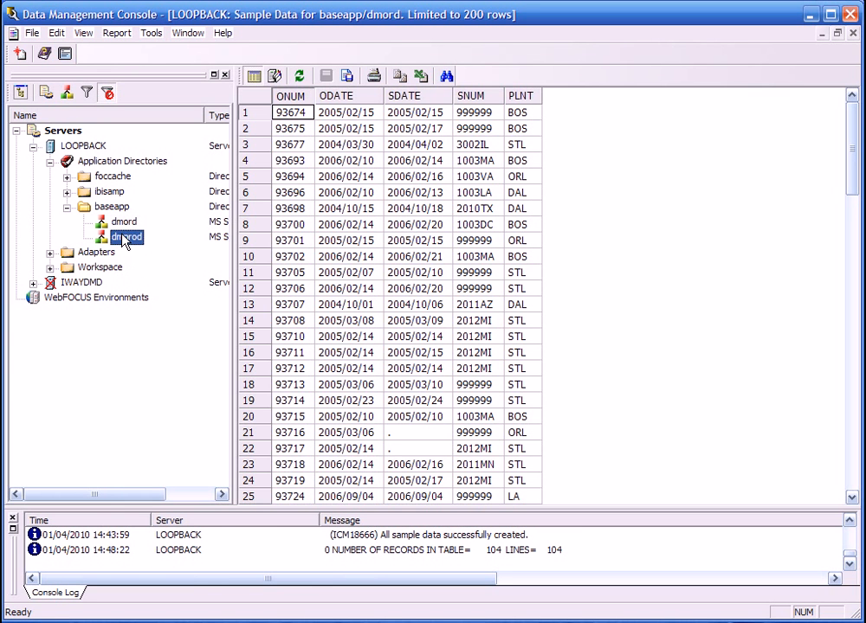
pyautogui.rightClick(126, 236)
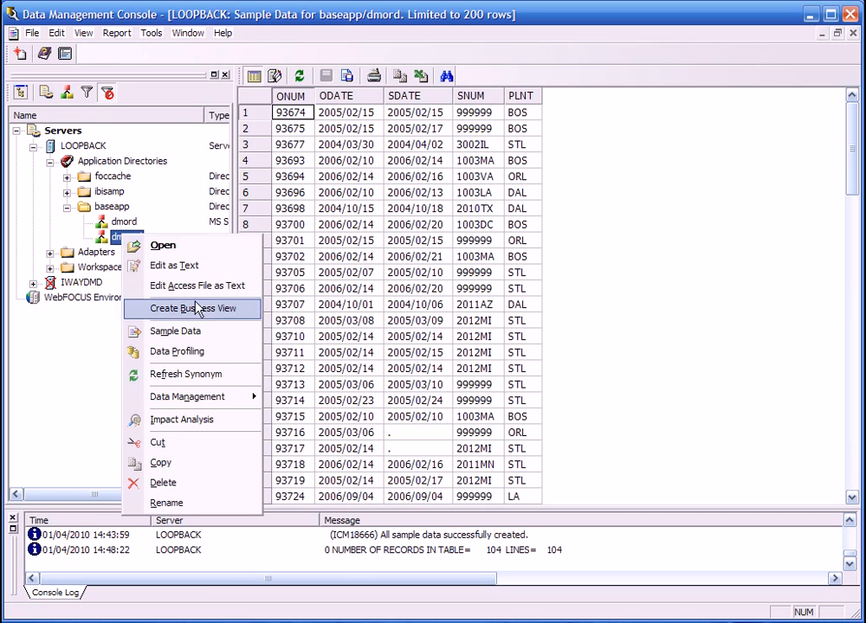
pyautogui.click(193, 332)
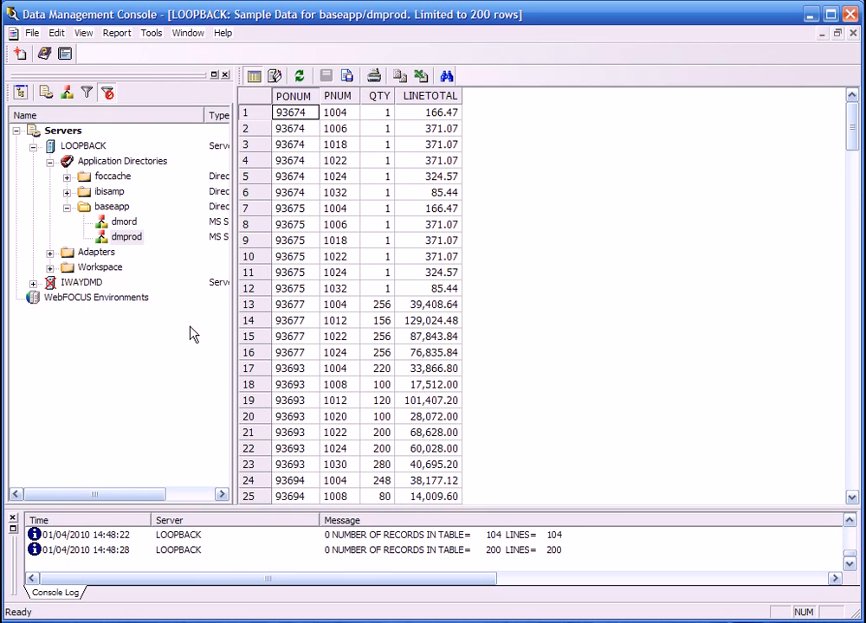
# Close all sample data windows and open the baseapp dmord synonym in Modeling View.
pyautogui.click(189, 33)
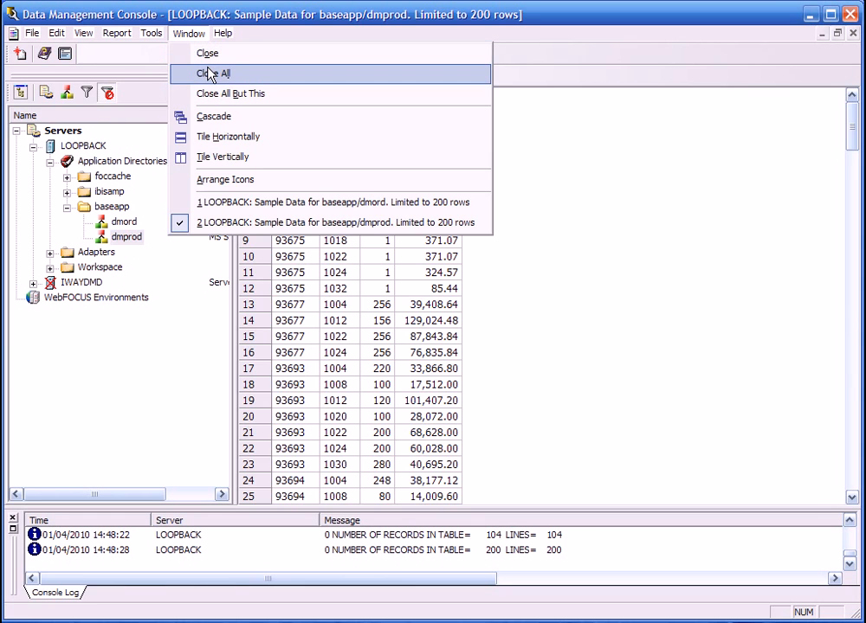
pyautogui.click(210, 74)
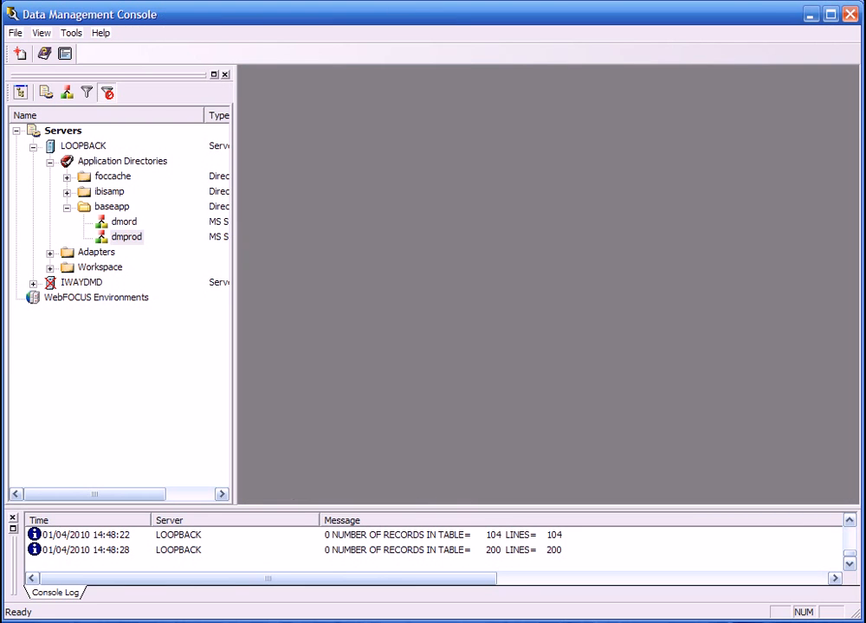
pyautogui.doubleClick(127, 227)
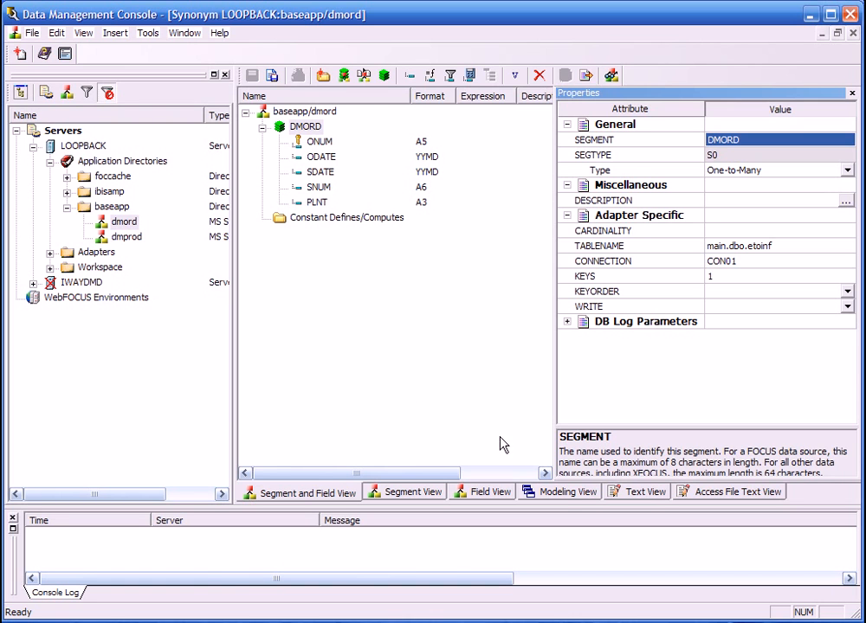
pyautogui.click(569, 494)
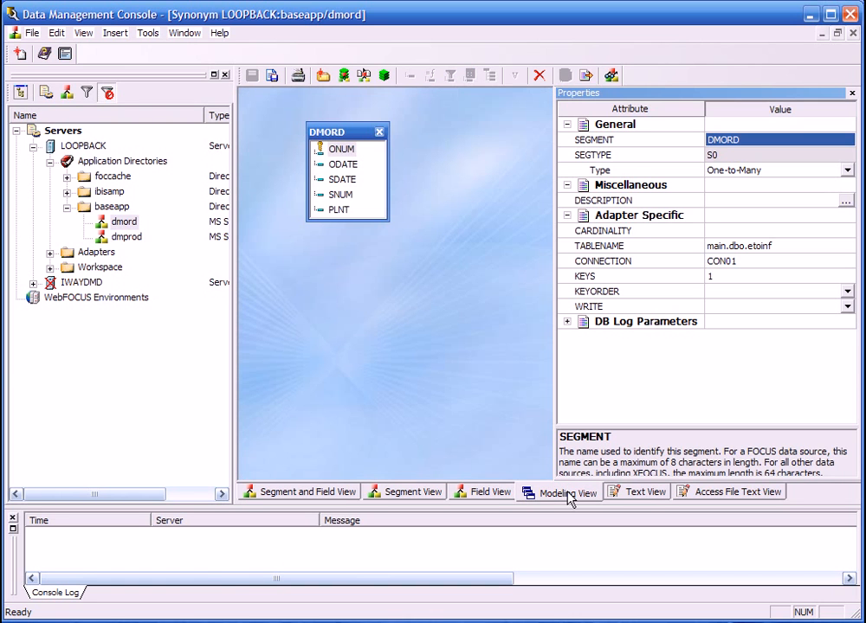
# Insert a copy of the segment from the existing baseapp/dmprod synonym beneath the DMORD segment.
pyautogui.rightClick(359, 131)
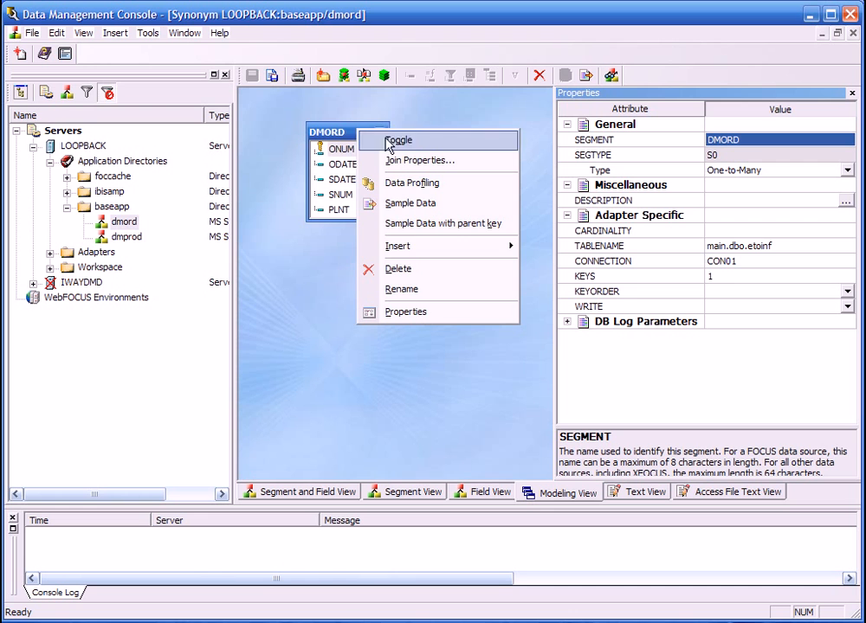
pyautogui.moveTo(455, 250)
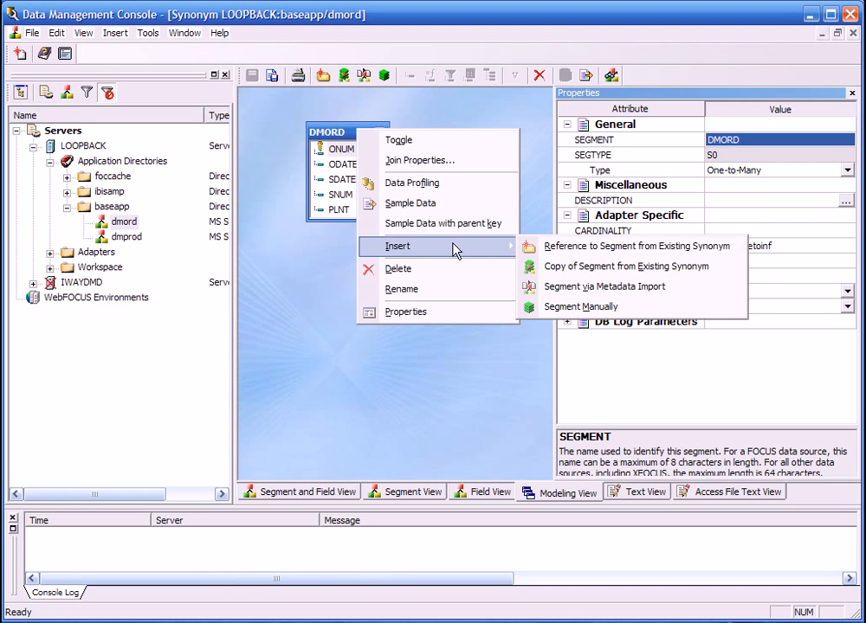
pyautogui.click(603, 269)
pyautogui.click(274, 254)
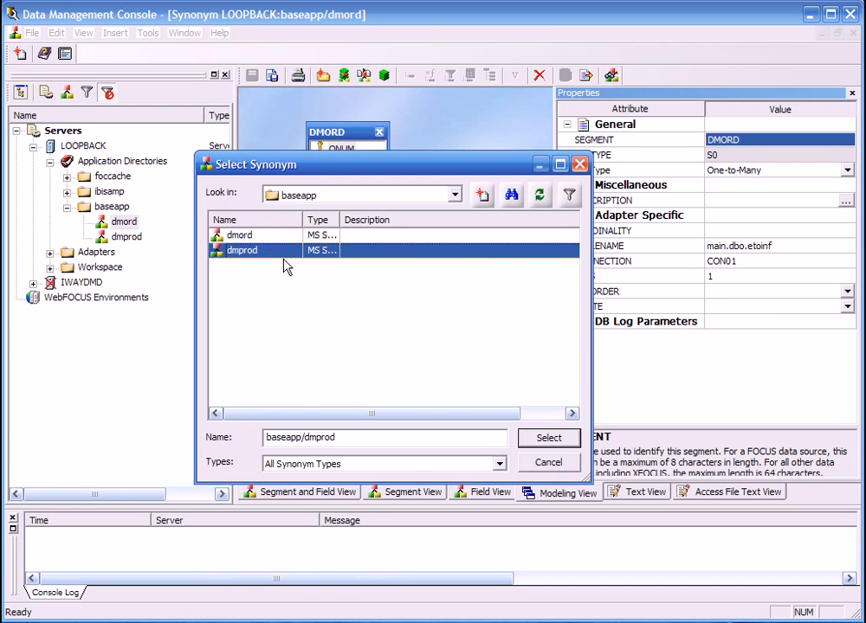
pyautogui.click(567, 441)
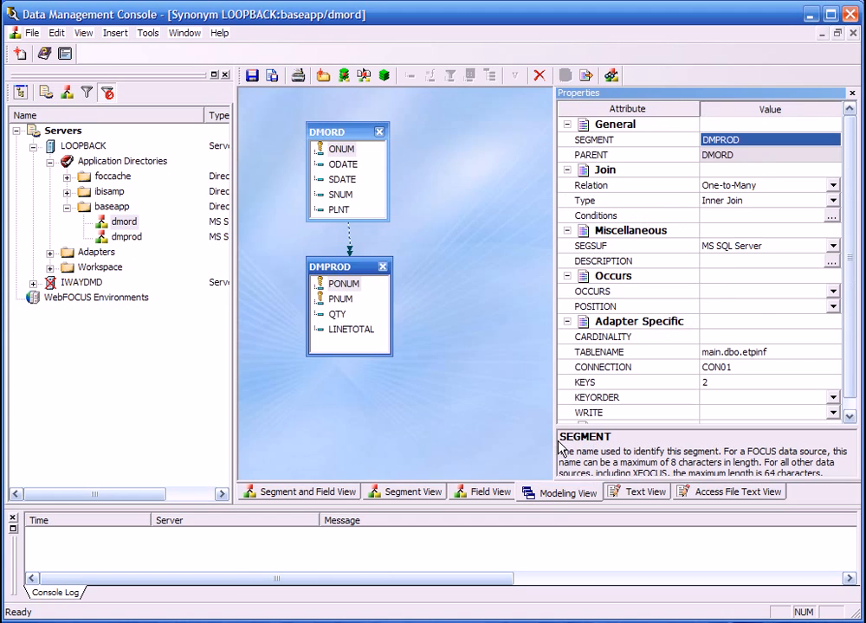
# Join the DMORD and DMPROD segments on ONUM = PONUM and save the synonym.
pyautogui.doubleClick(350, 244)
pyautogui.click(134, 192)
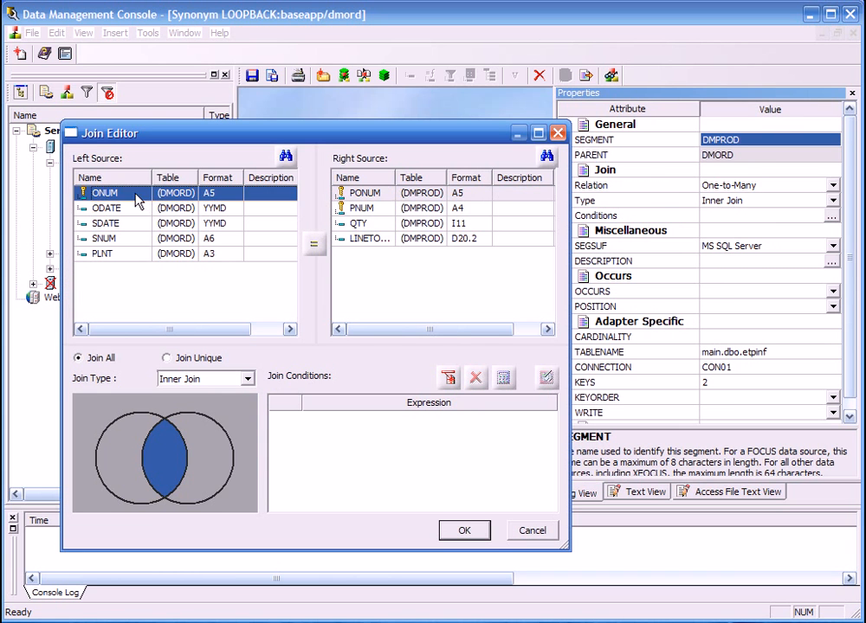
pyautogui.click(373, 192)
pyautogui.click(317, 247)
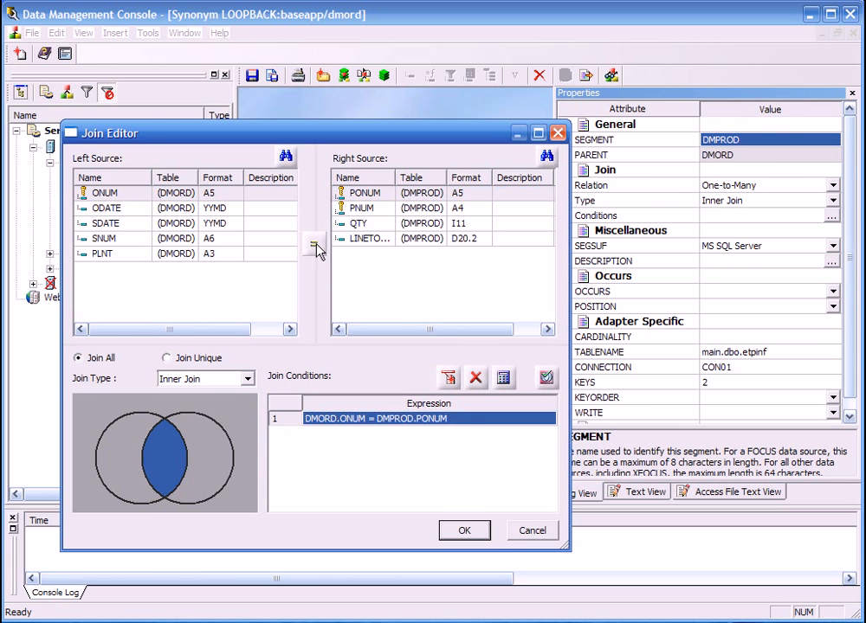
pyautogui.click(468, 538)
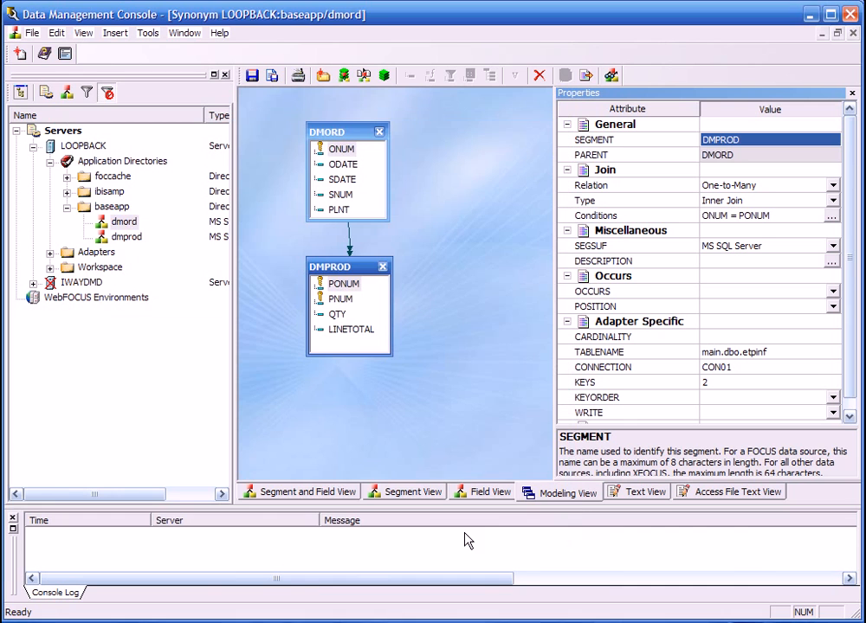
pyautogui.click(252, 77)
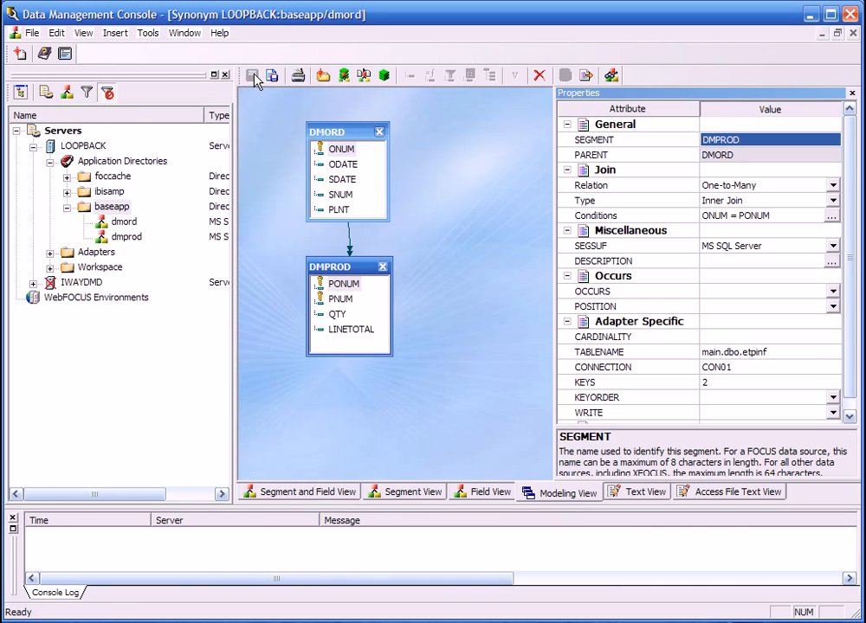
# Display the sample data of the joined baseapp dmord synonym and close it.
pyautogui.rightClick(124, 224)
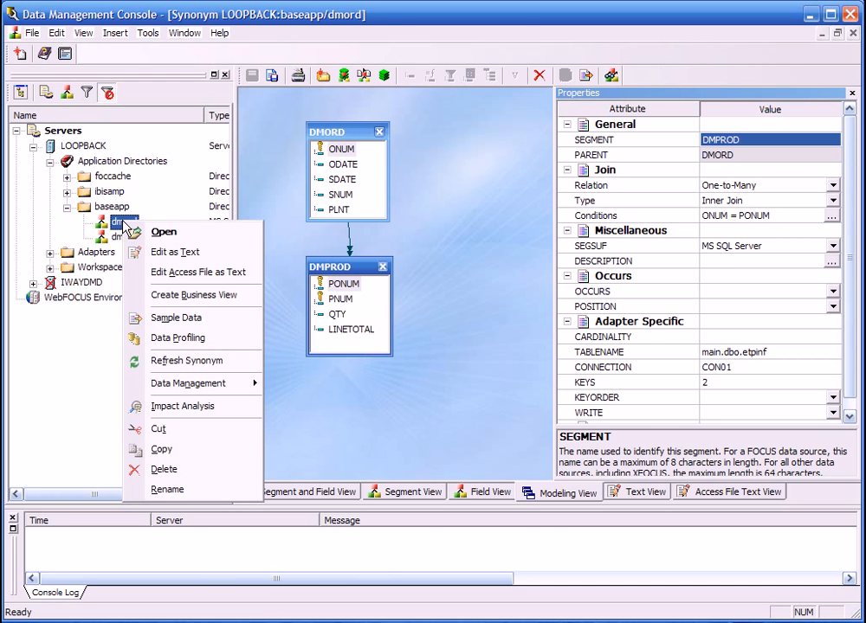
pyautogui.click(186, 319)
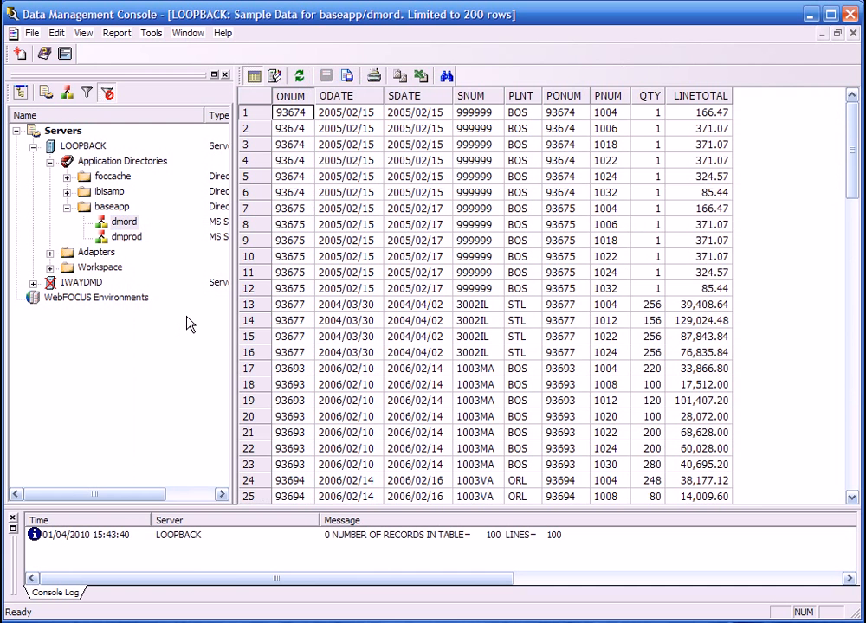
pyautogui.click(851, 33)
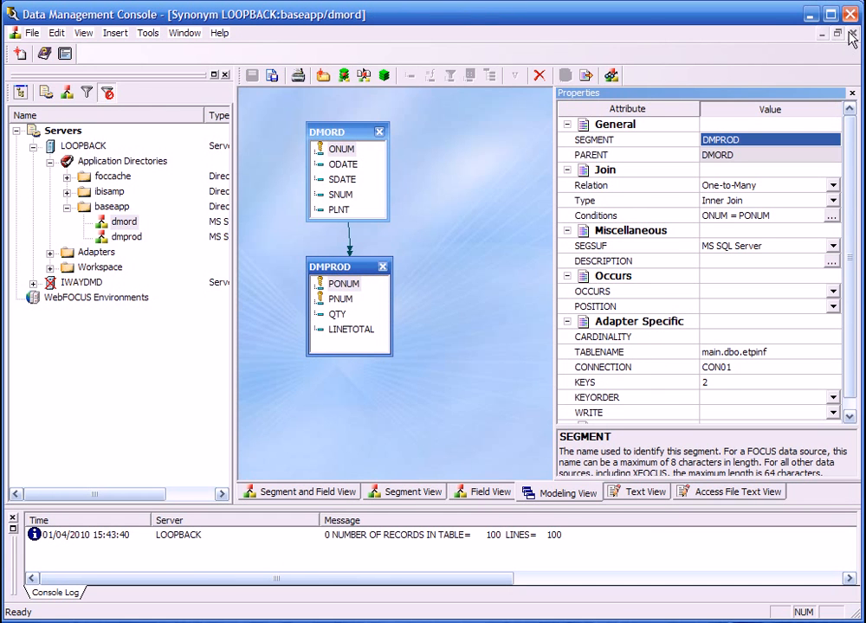
# In Segment and Field View, rename the DMORD segment's SNUM field to STORE_CODE, then save and close the synonym.
pyautogui.click(334, 495)
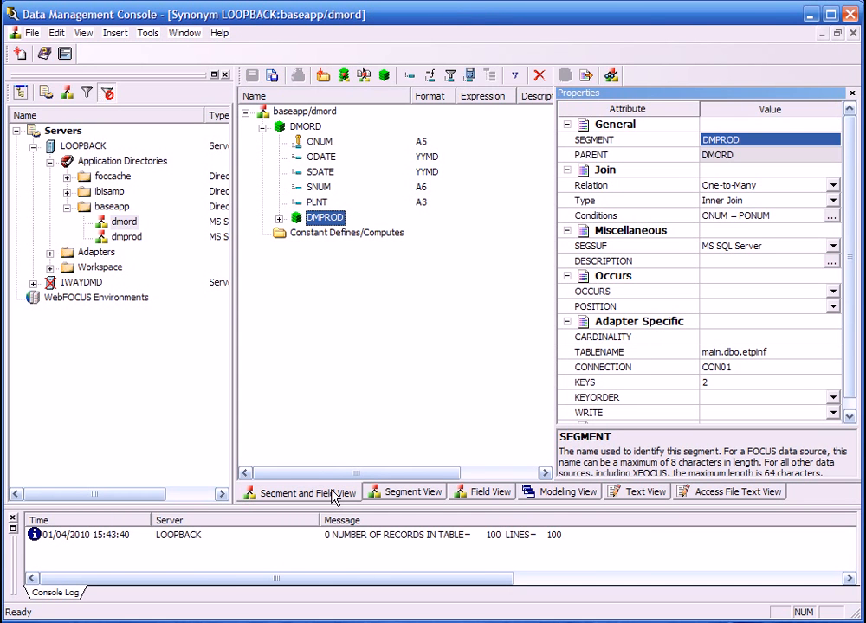
pyautogui.click(320, 188)
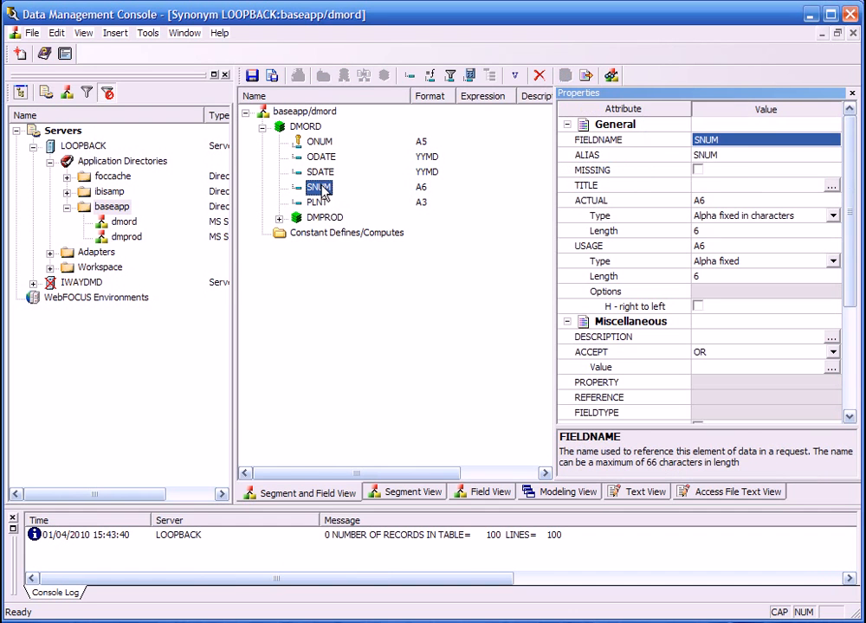
pyautogui.click(723, 140)
pyautogui.press('BackSpace')
pyautogui.press('BackSpace')
pyautogui.press('BackSpace')
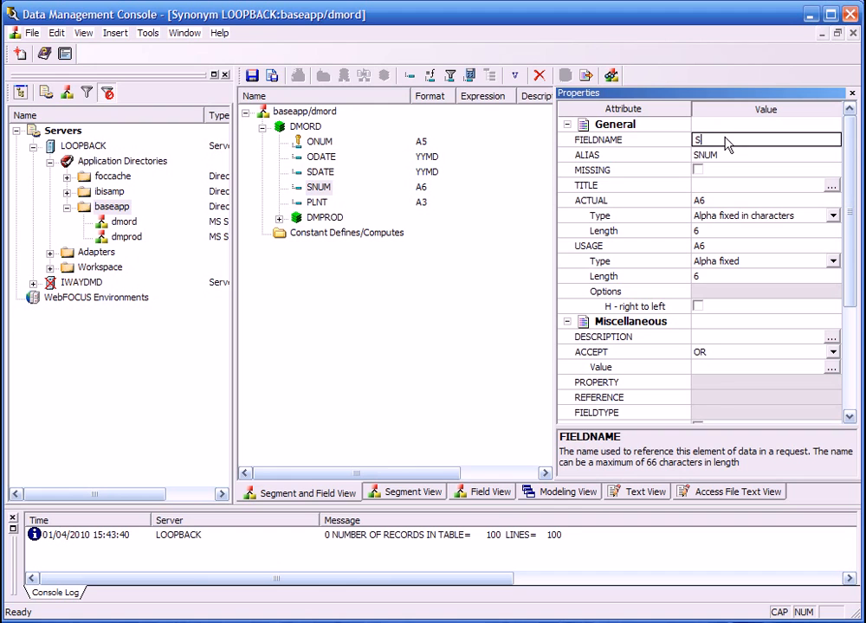
pyautogui.write('TORE_CODE')
pyautogui.press('Return')
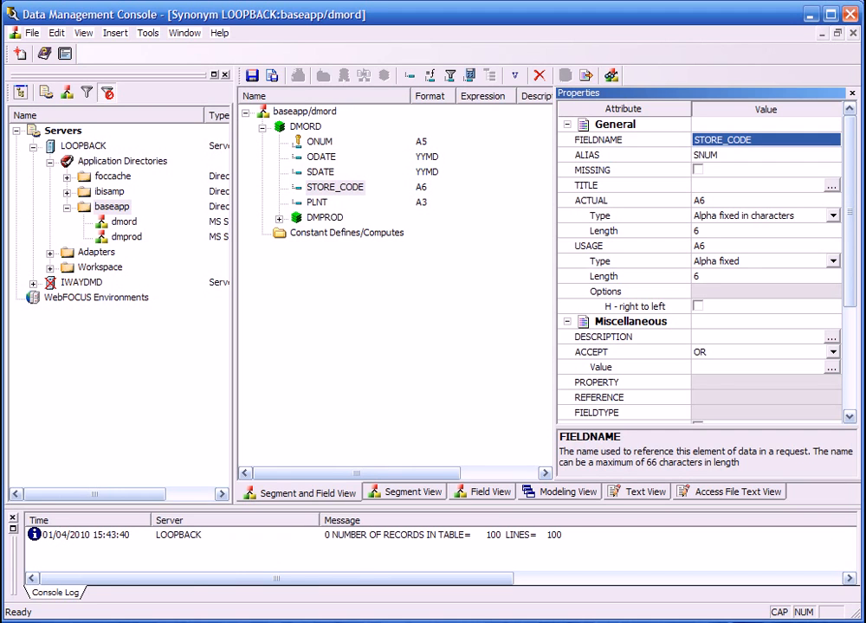
pyautogui.click(252, 76)
pyautogui.click(852, 33)
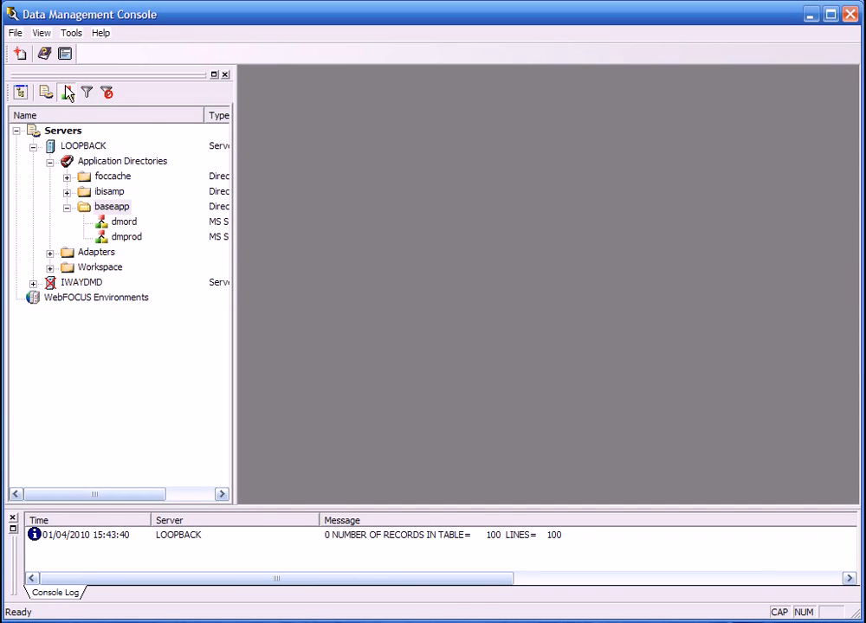
# Open the dmord synonym in the ibisamp directory, examine its DMORD and DMPROD fields, and close it.
pyautogui.click(114, 193)
pyautogui.doubleClick(112, 193)
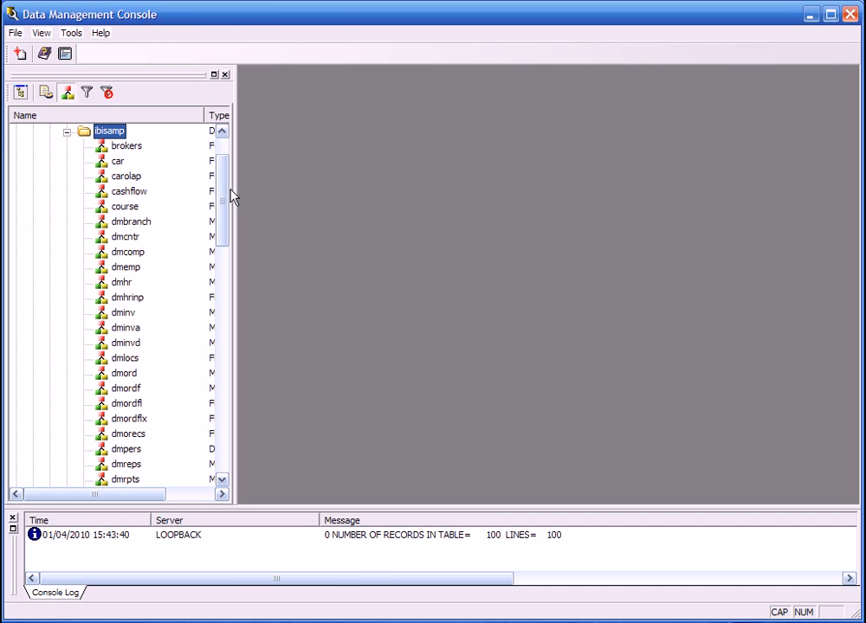
pyautogui.doubleClick(125, 375)
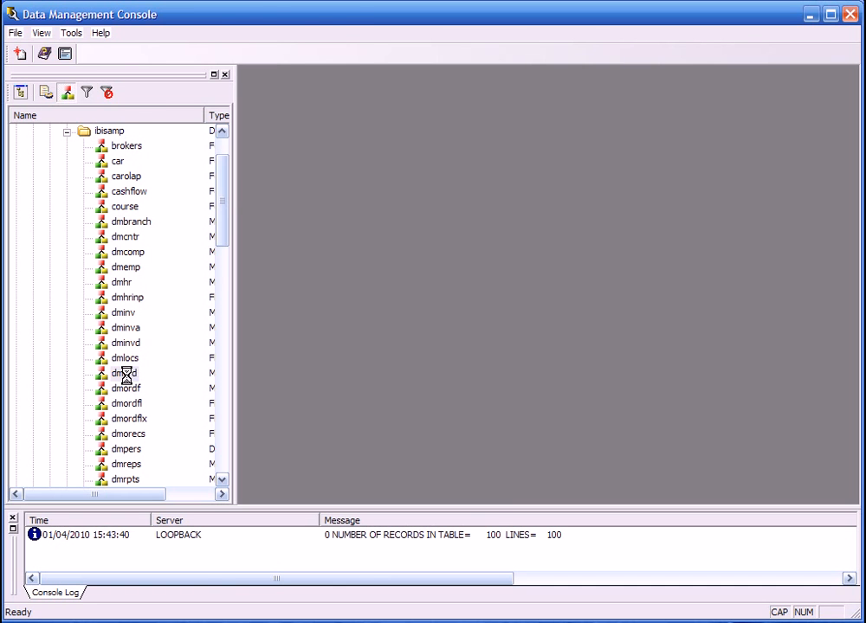
pyautogui.click(278, 279)
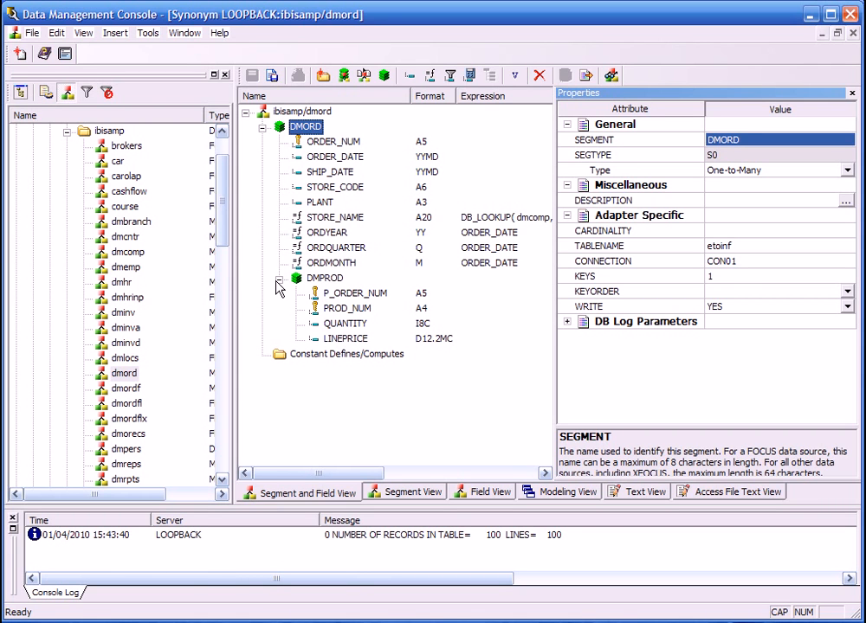
pyautogui.click(853, 35)
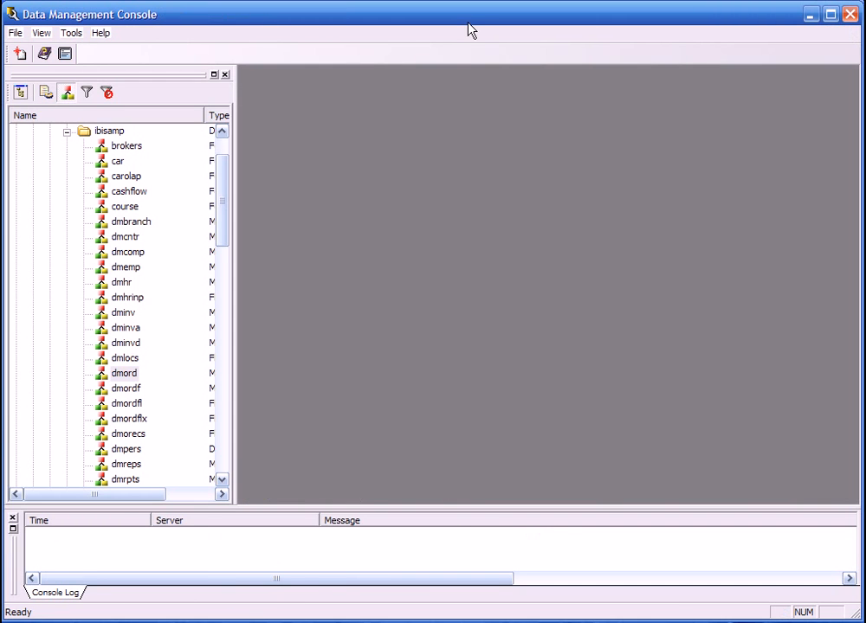
# Reopen the ibisamp dmord synonym, profile the values of its ORDYEAR field, and close the results and the synonym.
pyautogui.click(135, 377)
pyautogui.rightClick(135, 377)
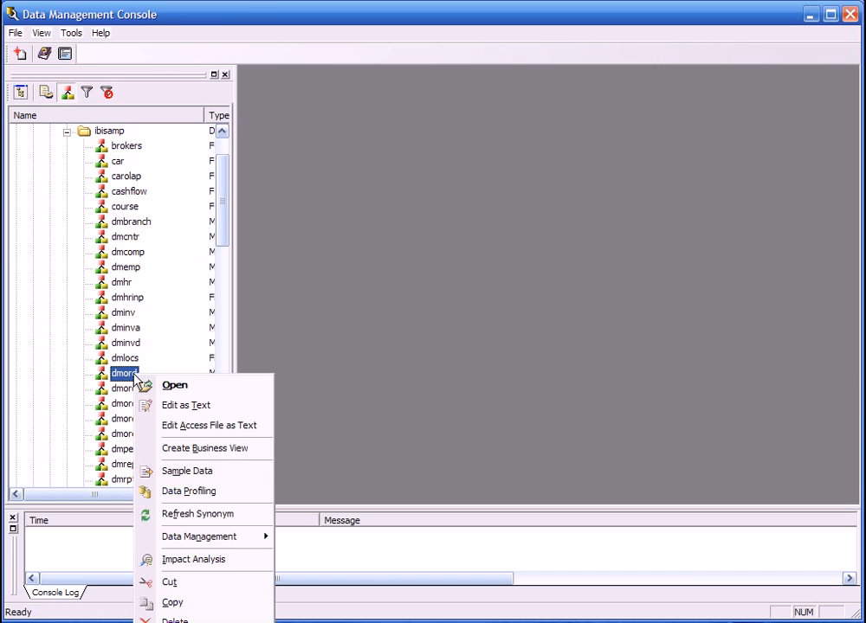
pyautogui.click(162, 387)
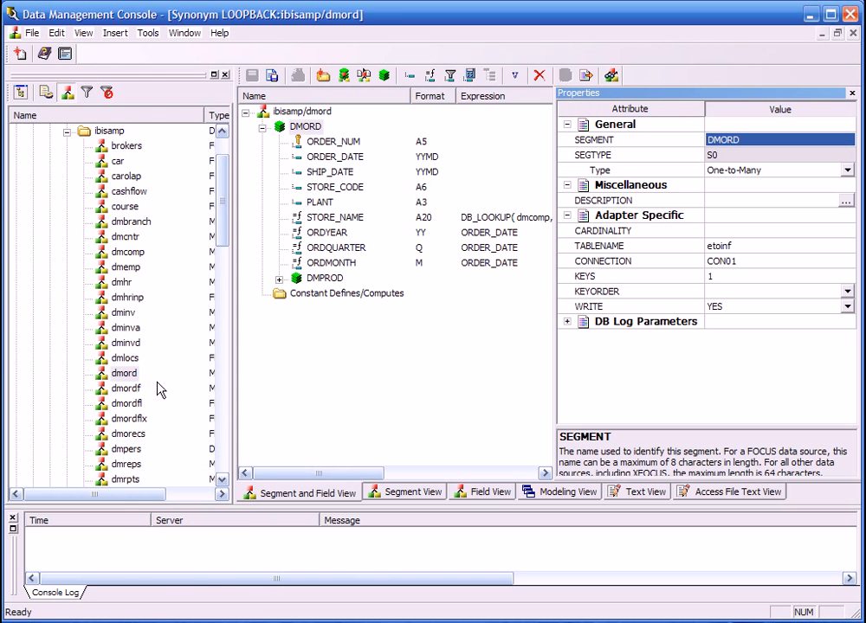
pyautogui.click(313, 234)
pyautogui.rightClick(320, 236)
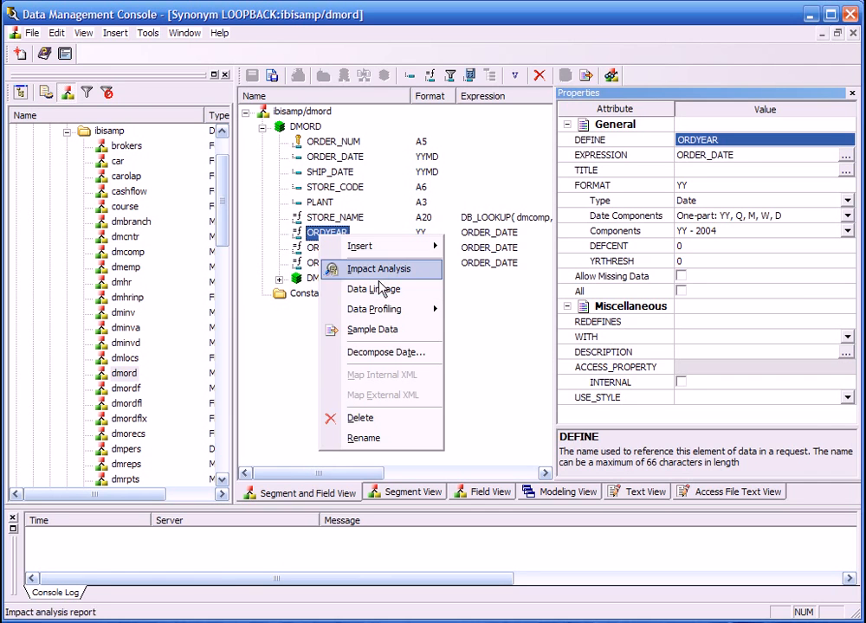
pyautogui.moveTo(393, 311)
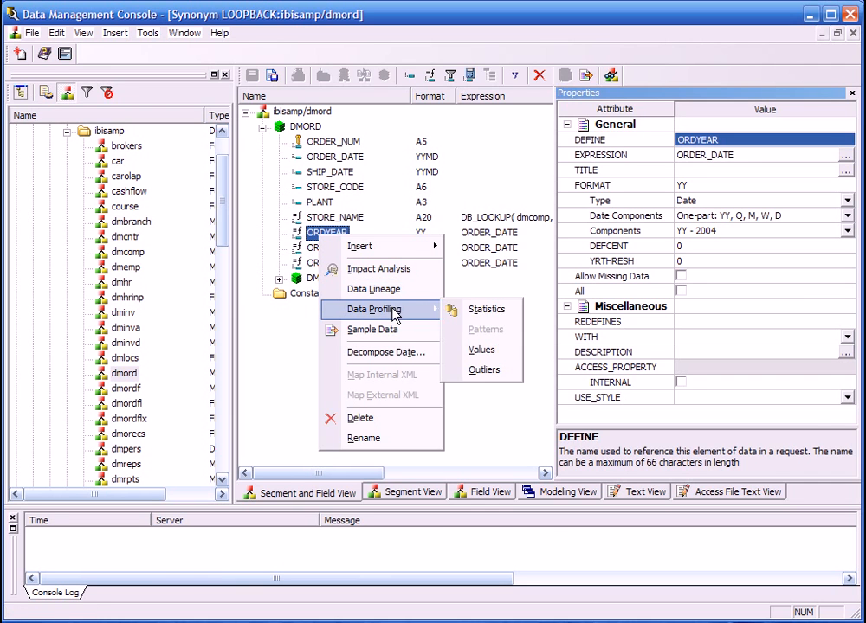
pyautogui.click(472, 349)
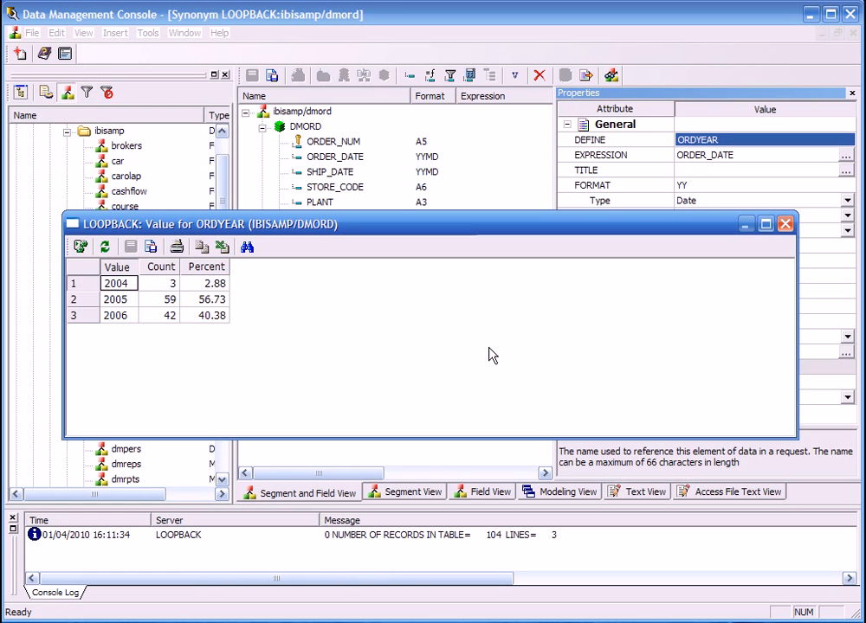
pyautogui.click(784, 224)
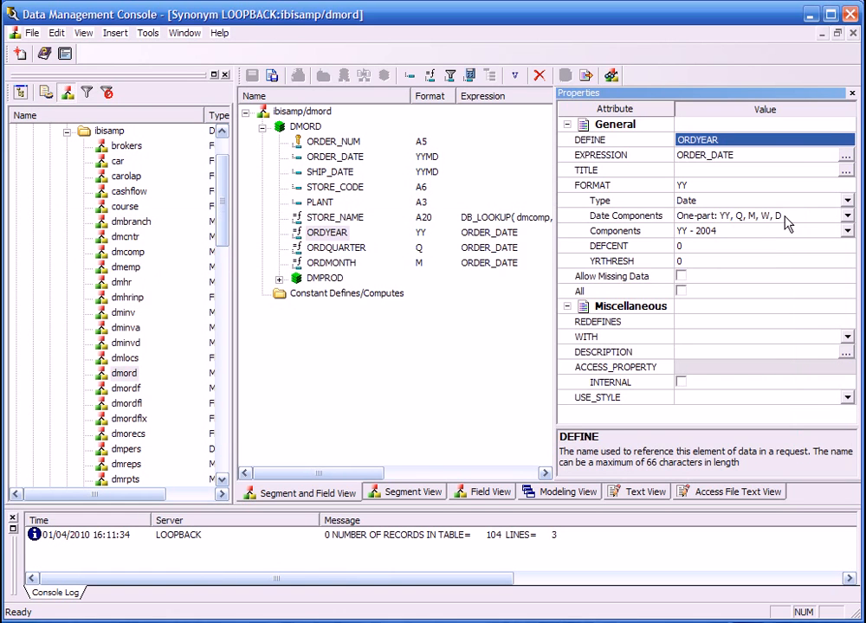
pyautogui.click(852, 33)
# Collapse the ibisamp directory, create a new flow in baseapp and show its Process Flow view.
pyautogui.click(66, 132)
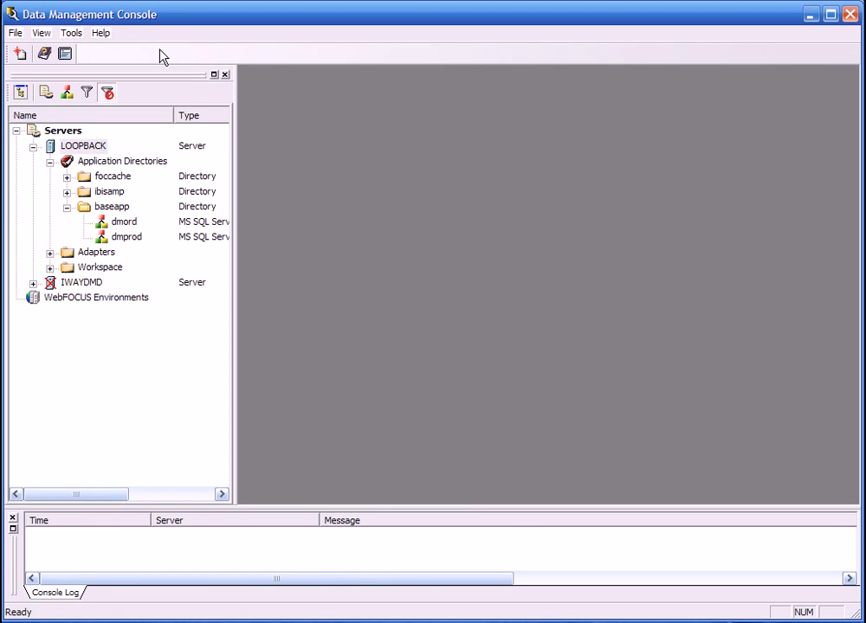
pyautogui.rightClick(109, 208)
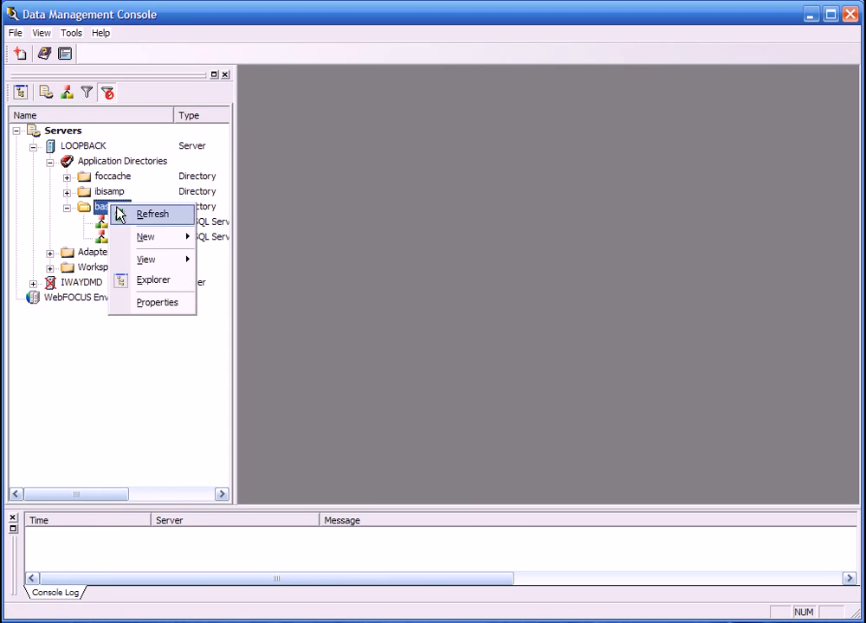
pyautogui.moveTo(147, 239)
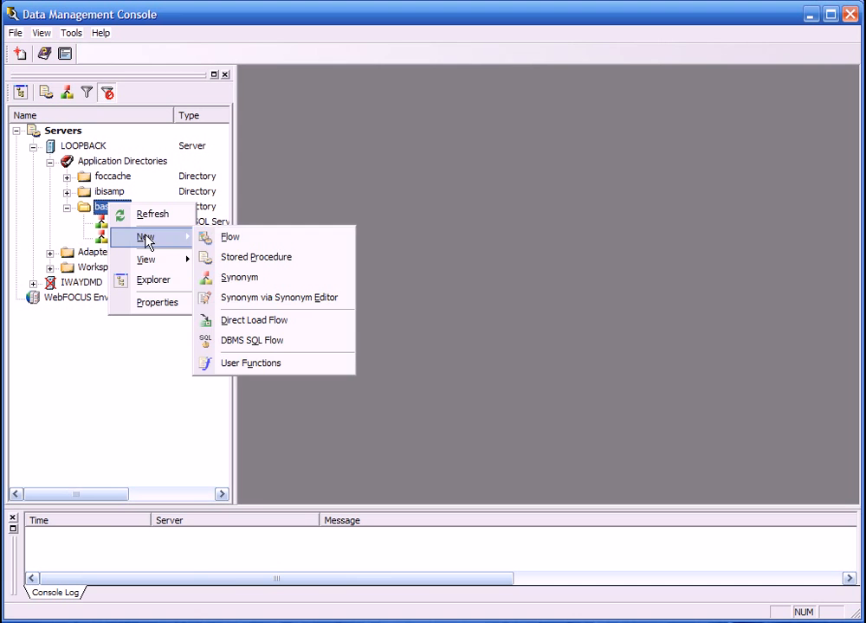
pyautogui.click(230, 237)
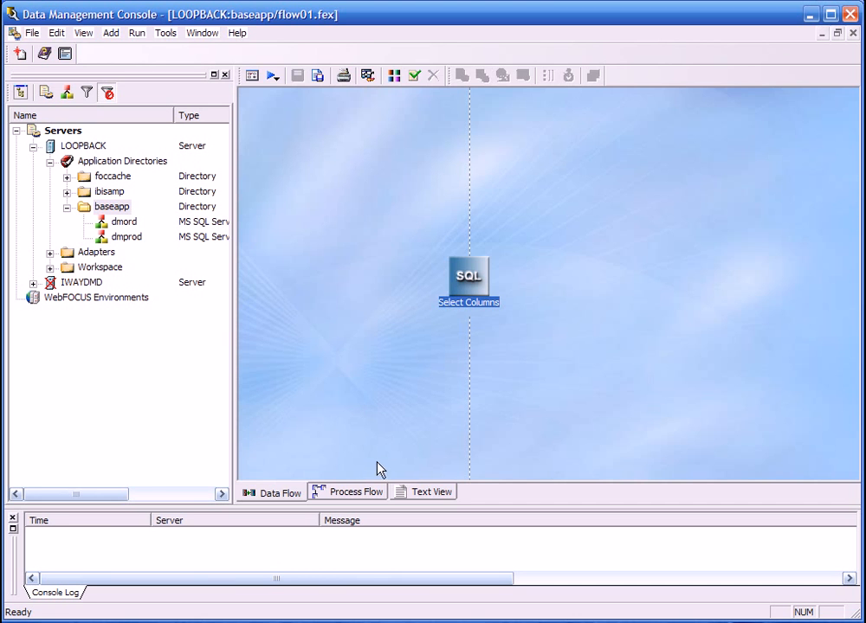
pyautogui.click(357, 493)
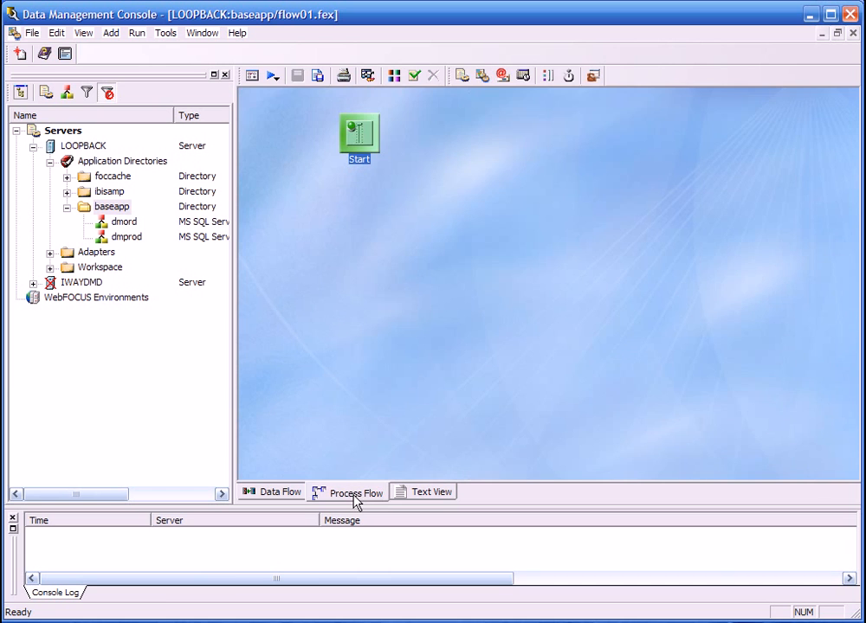
# Show the flow's Data Flow view and set the maximum number of rows for test reports to 200 in the run options.
pyautogui.click(285, 495)
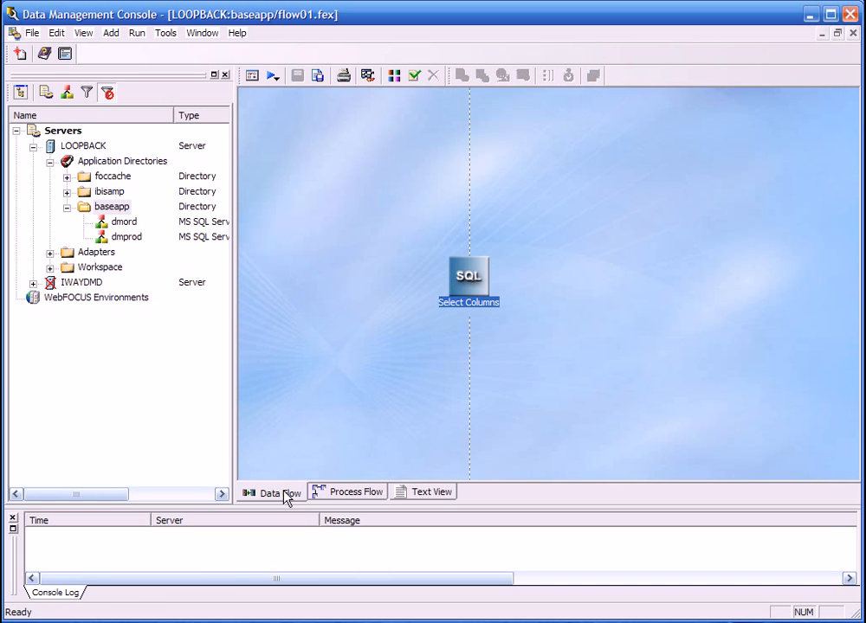
pyautogui.click(166, 33)
pyautogui.click(182, 249)
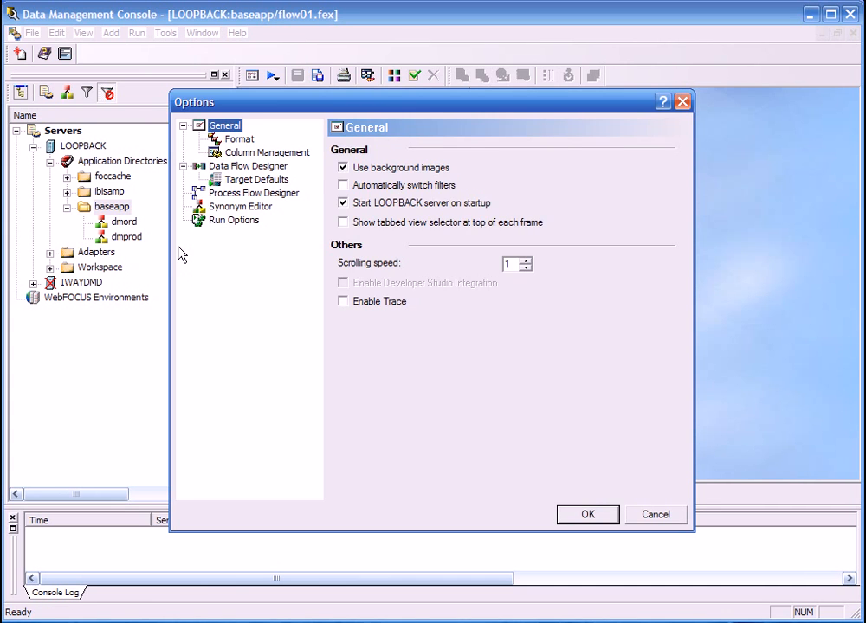
pyautogui.click(223, 220)
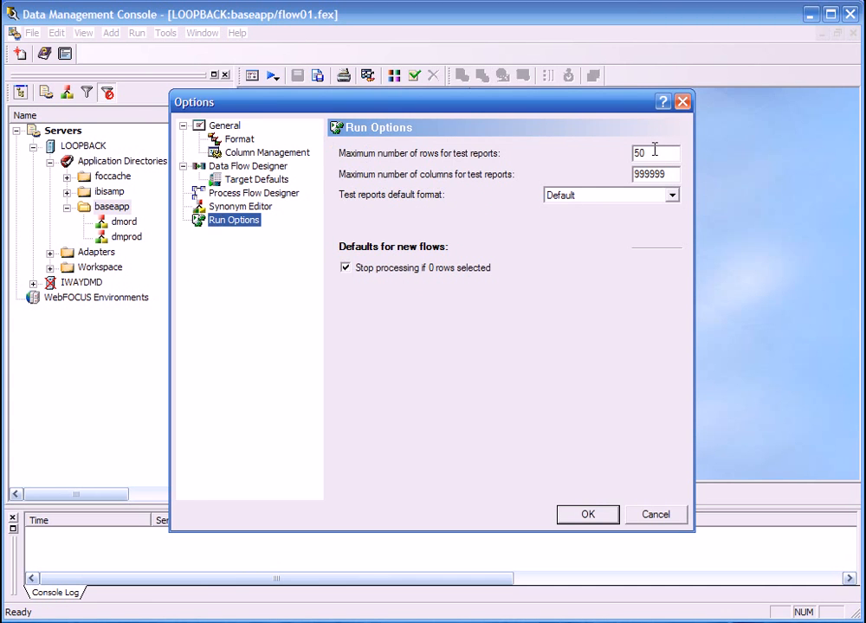
pyautogui.moveTo(653, 150); pyautogui.dragTo(619, 143)
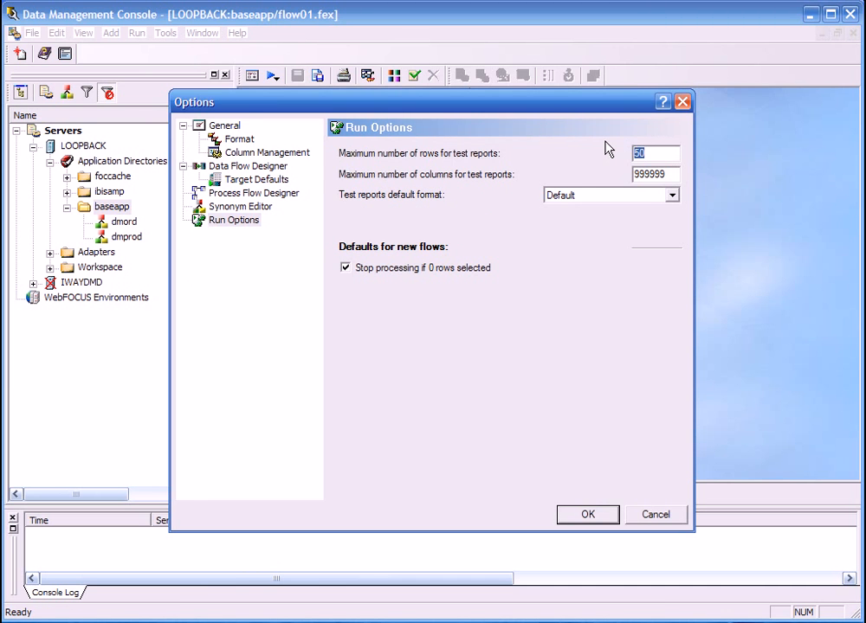
pyautogui.write('200')
pyautogui.click(588, 516)
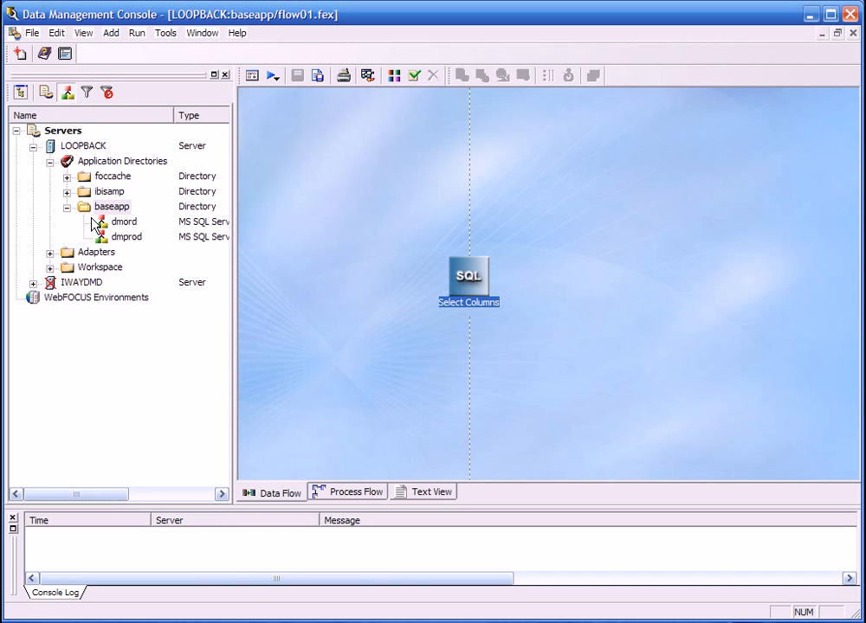
# Open the dminv synonym in the ibisamp directory, view its sample data, and close the results and the synonym.
pyautogui.click(67, 191)
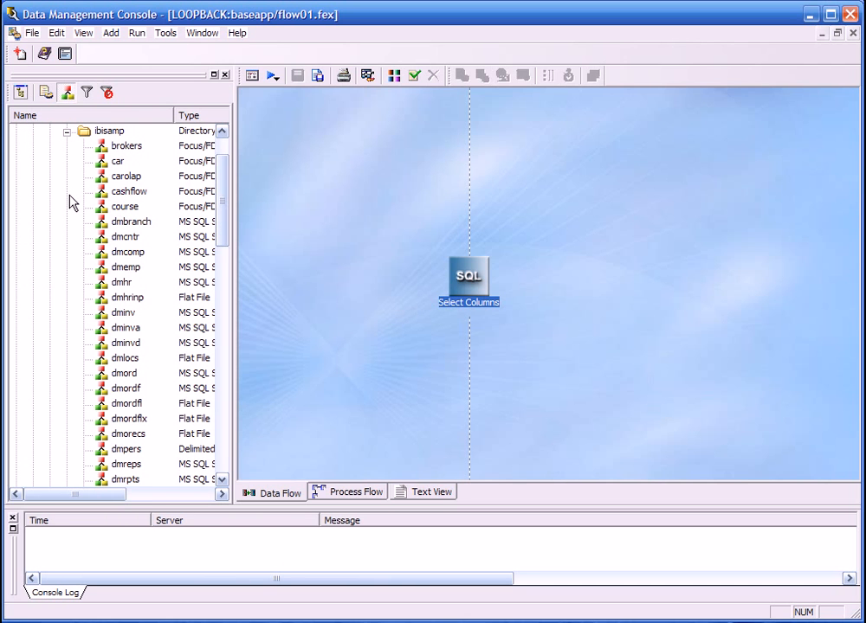
pyautogui.rightClick(129, 317)
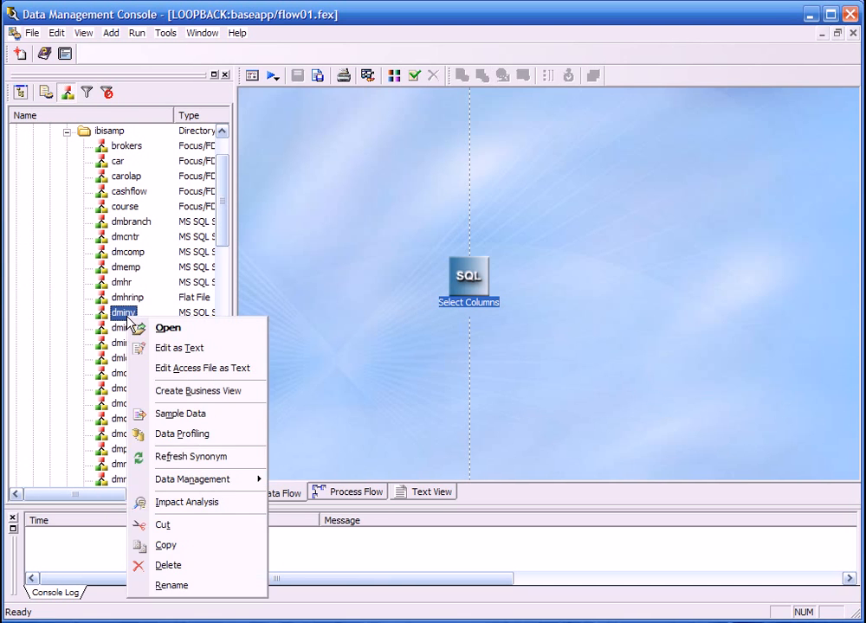
pyautogui.click(152, 328)
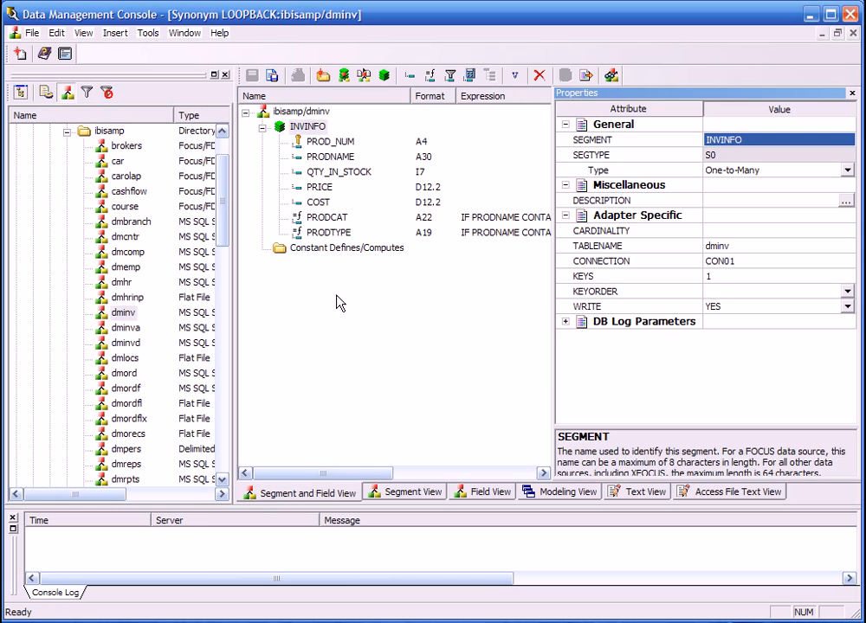
pyautogui.rightClick(302, 114)
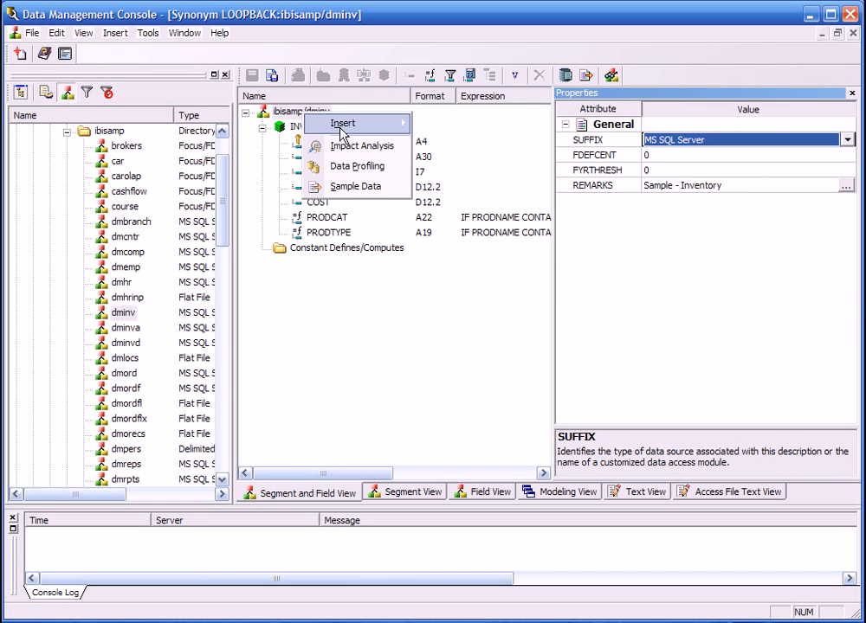
pyautogui.click(357, 188)
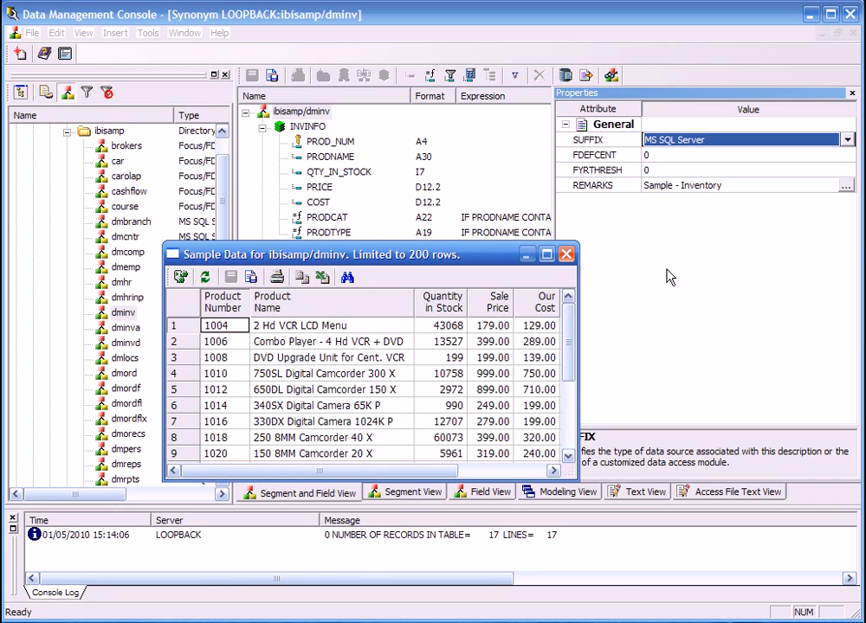
pyautogui.click(567, 255)
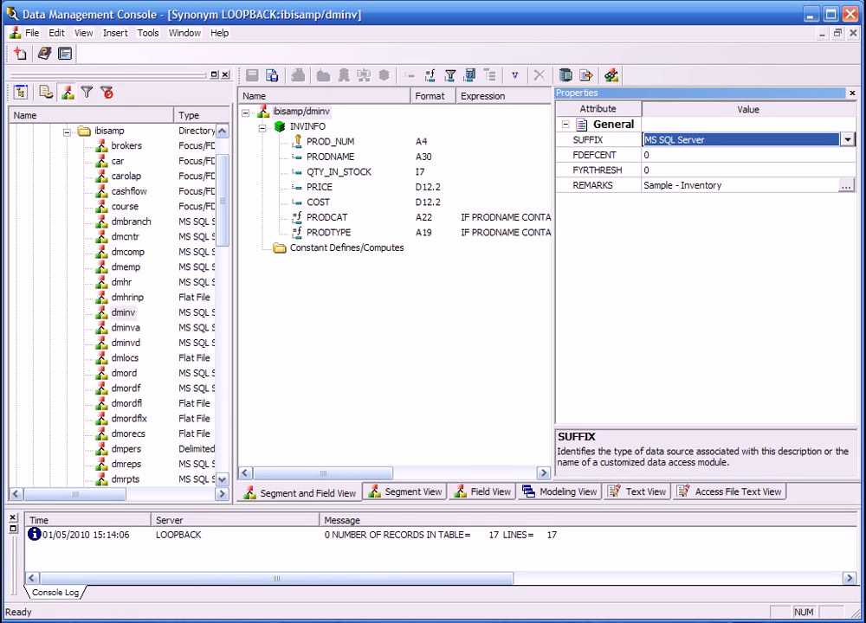
pyautogui.click(852, 34)
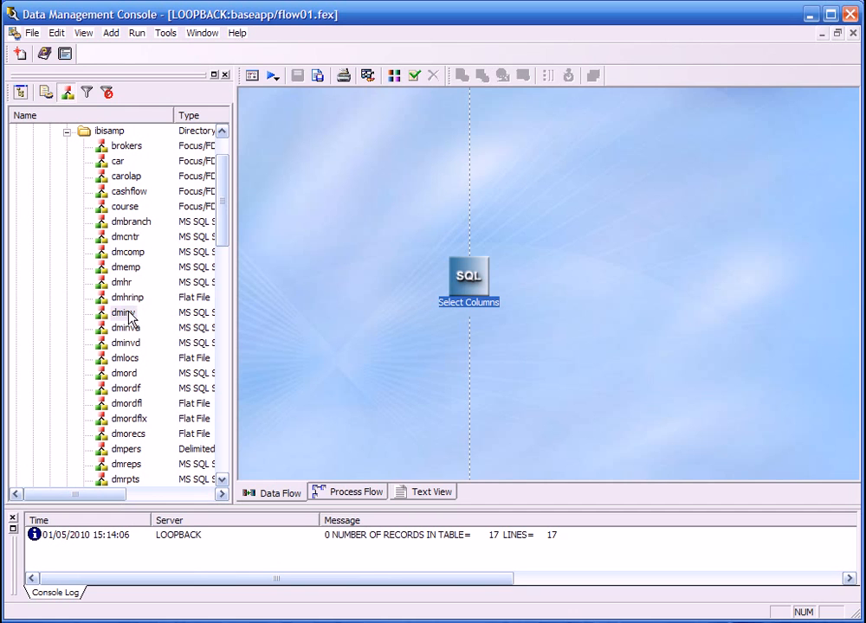
# Add the dminv and dmord synonyms from the ibisamp directory to the data flow as sources.
pyautogui.moveTo(126, 317); pyautogui.dragTo(309, 173)
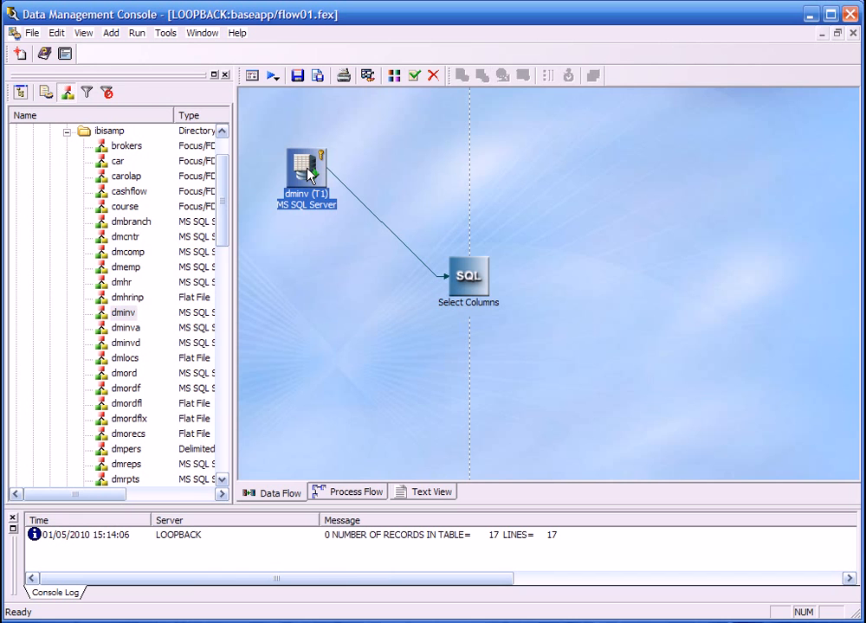
pyautogui.rightClick(301, 268)
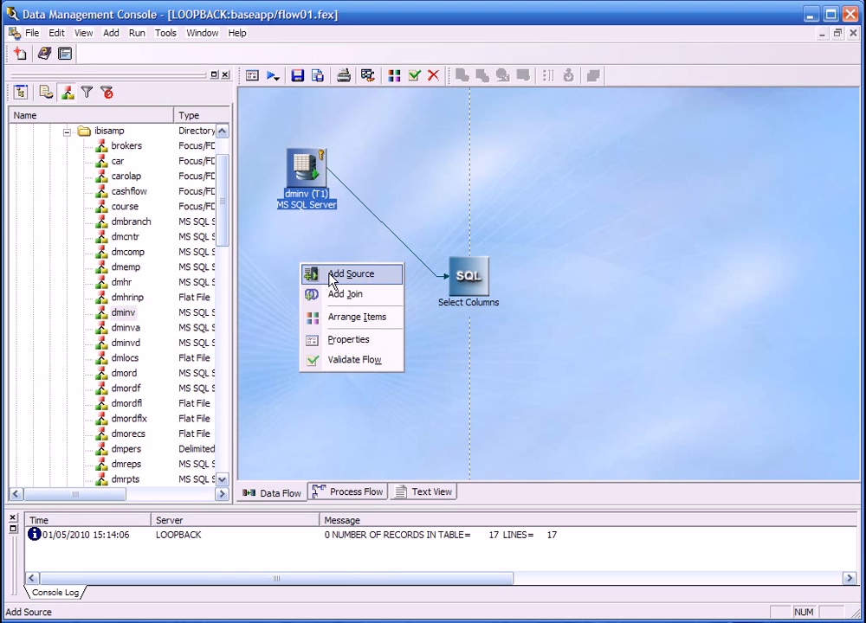
pyautogui.click(331, 275)
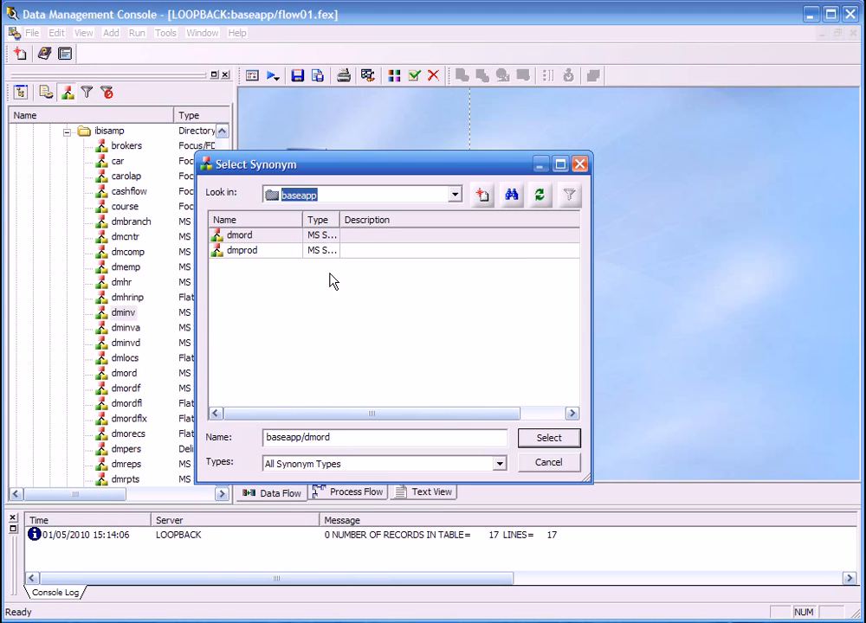
pyautogui.click(455, 195)
pyautogui.click(377, 248)
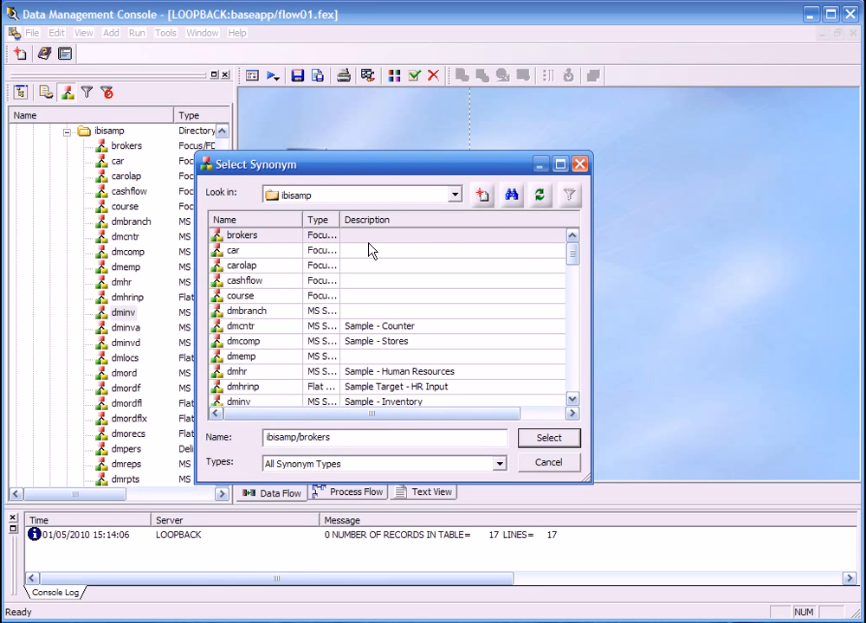
pyautogui.click(572, 399)
pyautogui.click(572, 399)
pyautogui.click(573, 399)
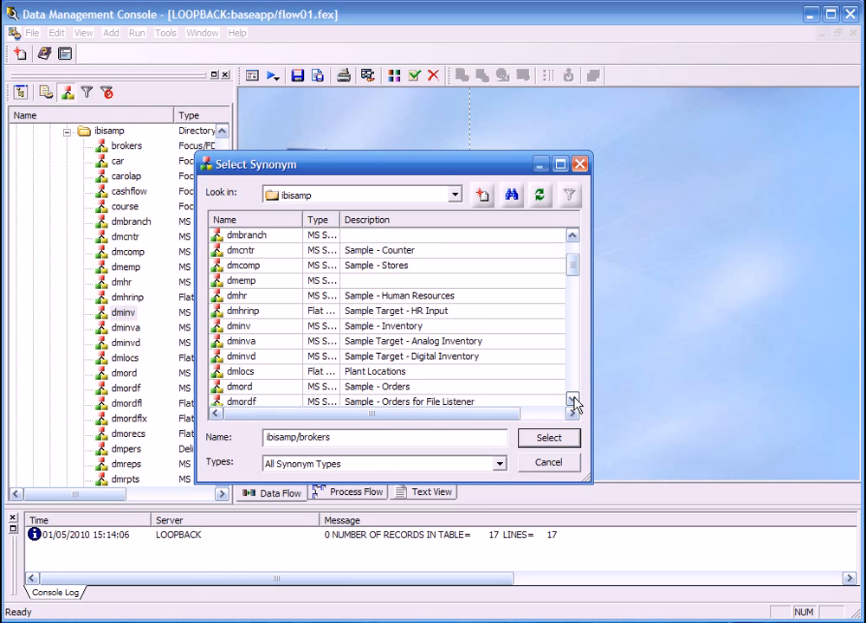
pyautogui.click(277, 389)
pyautogui.click(548, 439)
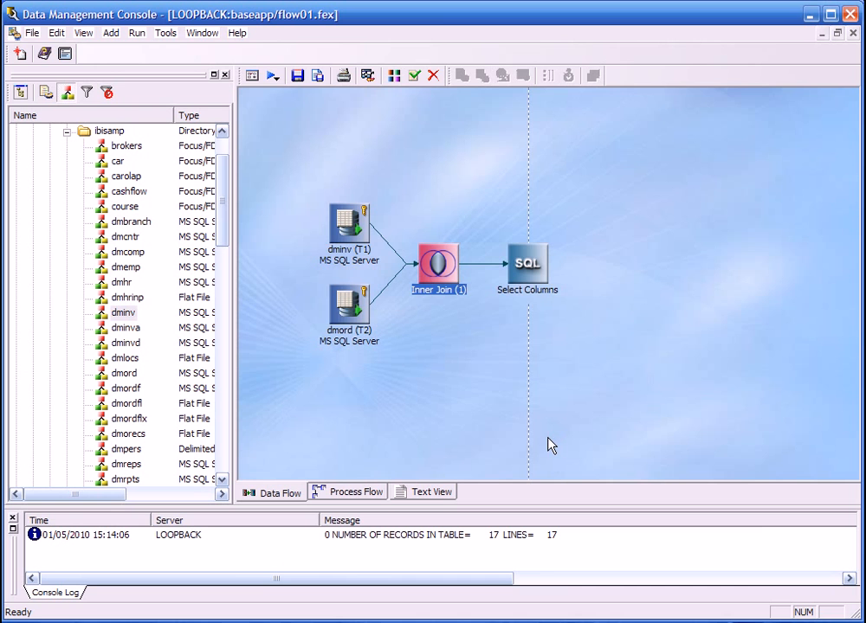
# Start a new source transformation on the dmord source, named YEARMONTH with format I8.
pyautogui.rightClick(344, 318)
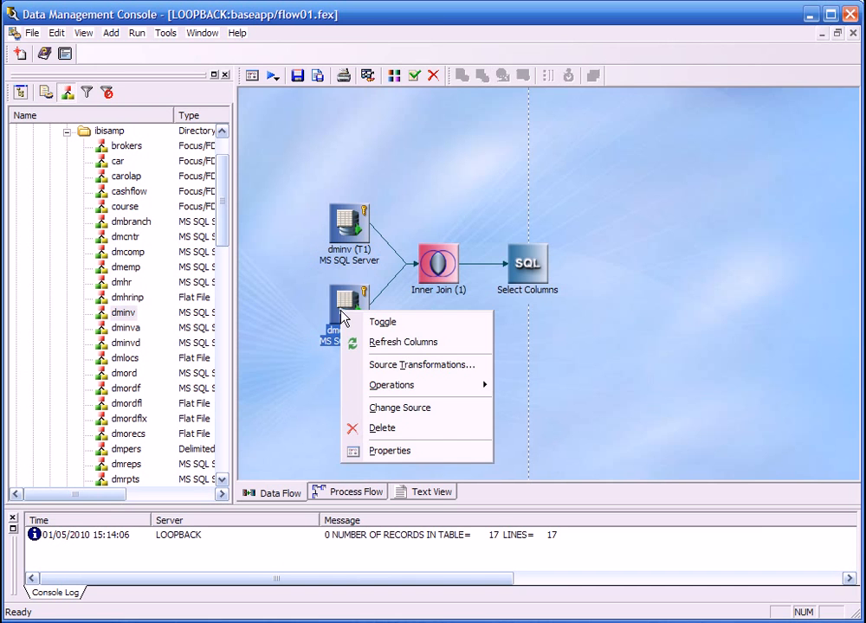
pyautogui.click(382, 365)
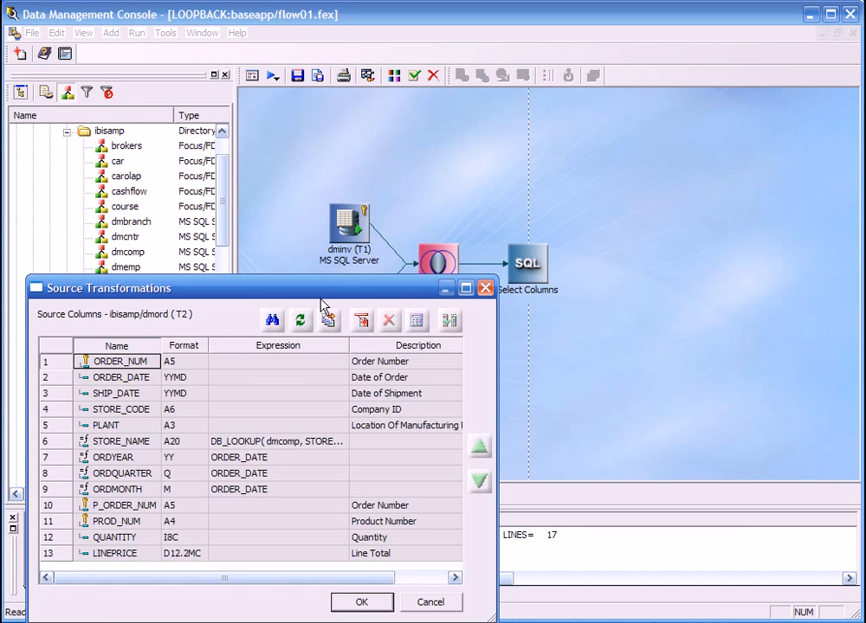
pyautogui.moveTo(313, 296); pyautogui.dragTo(395, 155)
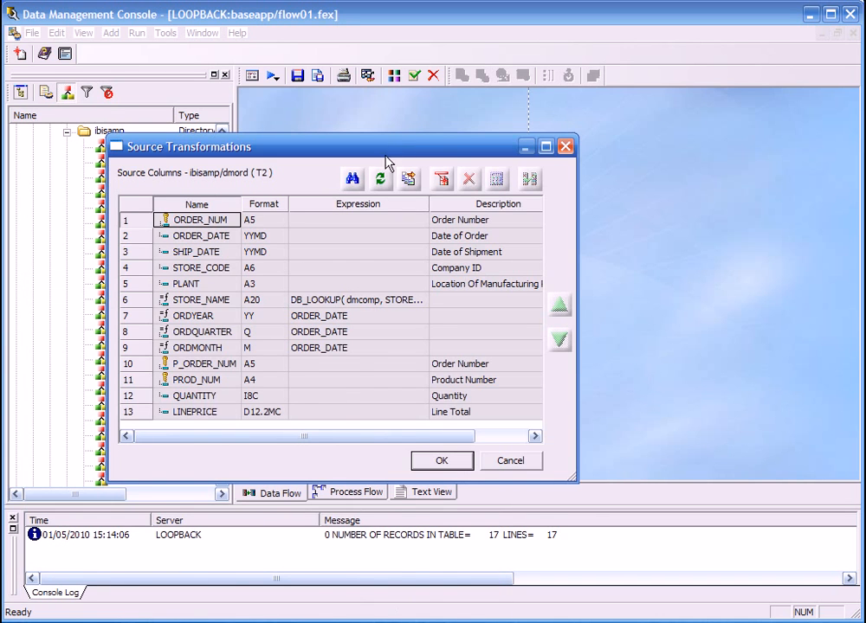
pyautogui.click(440, 180)
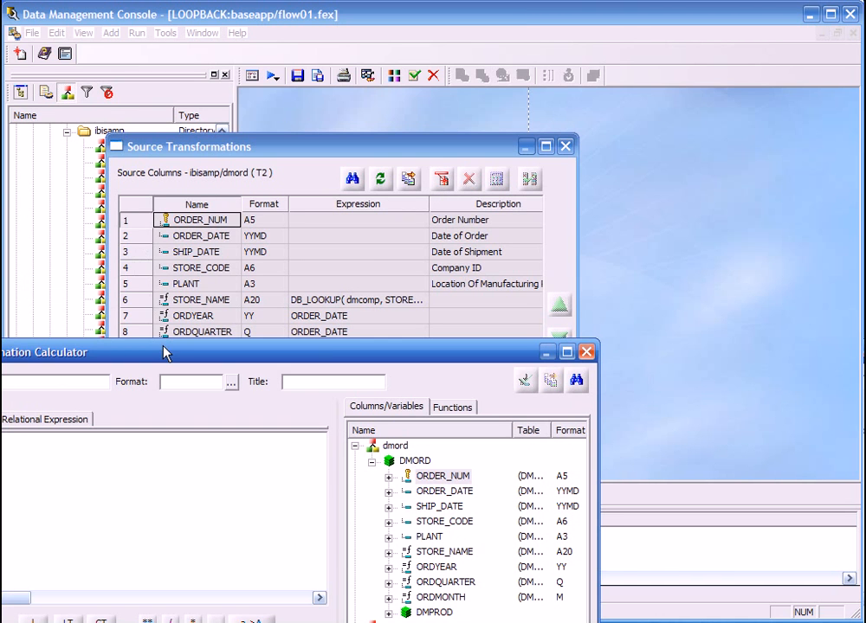
pyautogui.moveTo(165, 351); pyautogui.dragTo(303, 144)
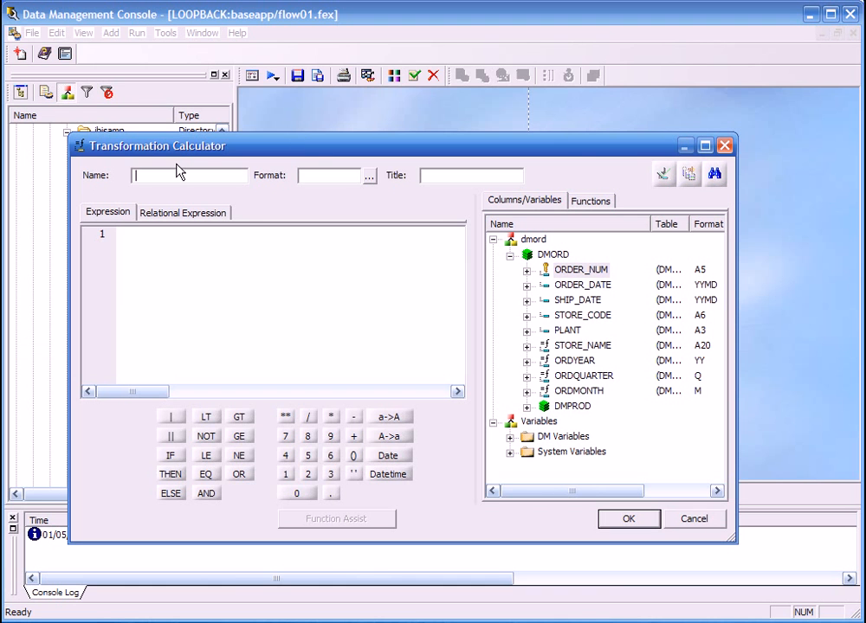
pyautogui.write('YEARMONTH')
pyautogui.press('Tab')
pyautogui.write('I8')
# Define the YEARMONTH expression as ORDYEAR * 100 + ORDMONTH and accept the transformation.
pyautogui.doubleClick(565, 364)
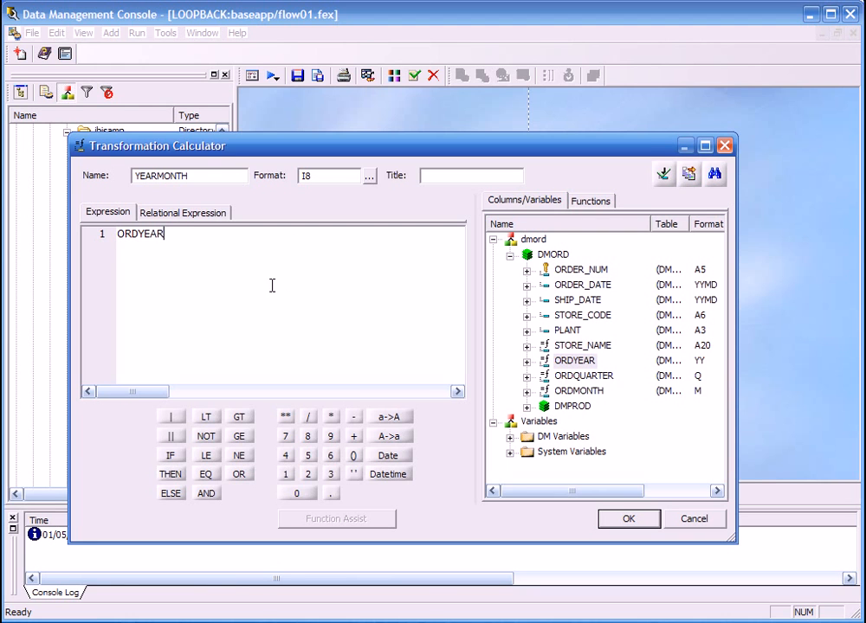
pyautogui.write('* 100 +')
pyautogui.doubleClick(582, 393)
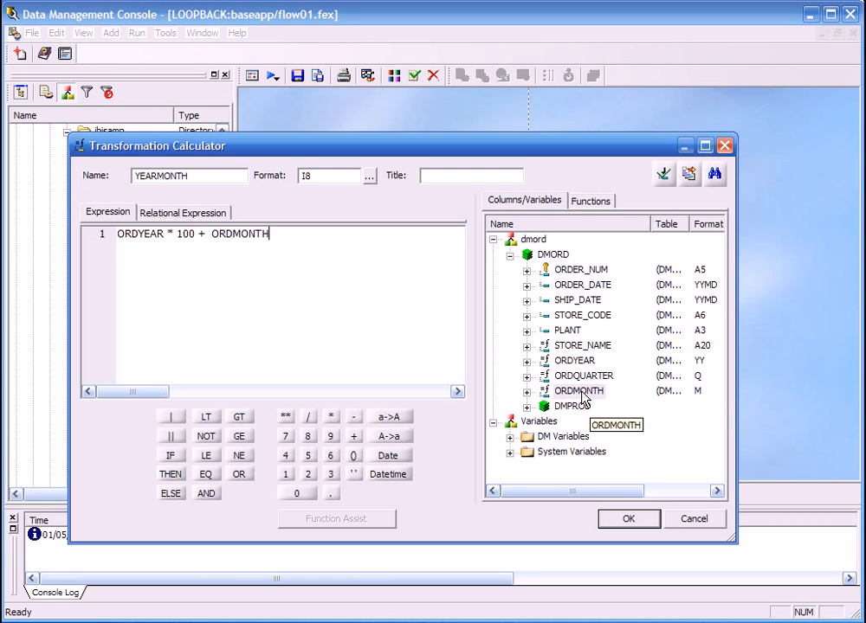
pyautogui.click(624, 521)
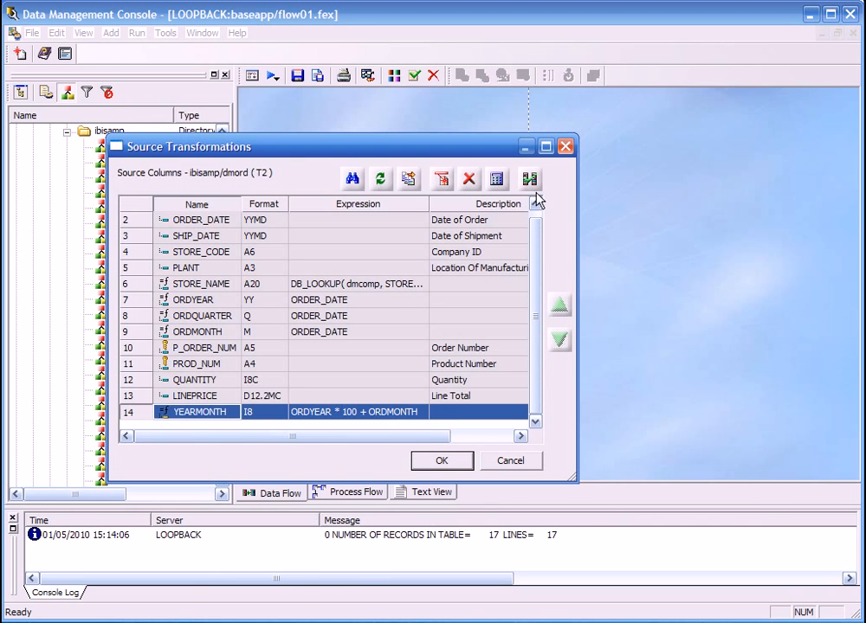
# Test the YEARMONTH transformation, close the test results and accept dmord's source transformations.
pyautogui.click(529, 179)
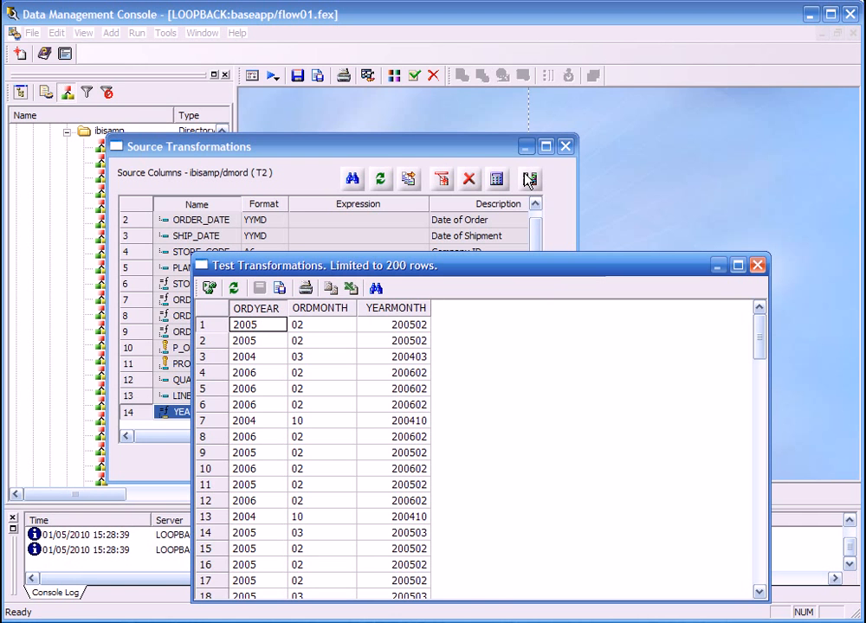
pyautogui.click(758, 266)
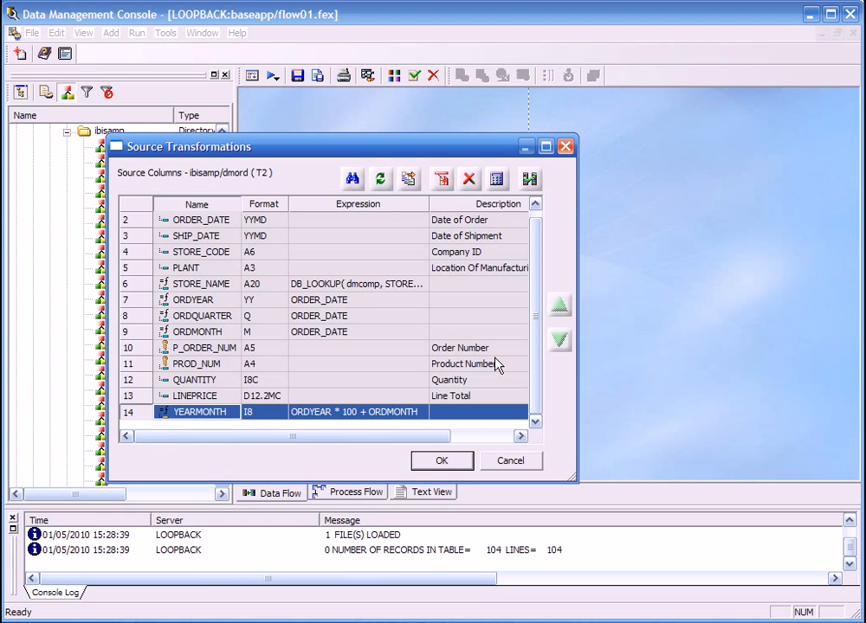
pyautogui.click(441, 464)
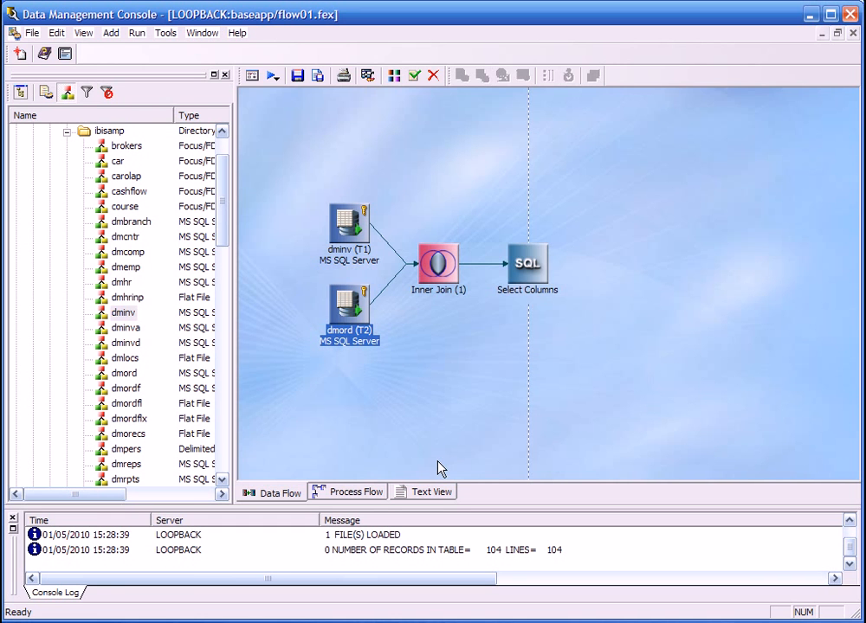
# Try other join types for the dminv and dmord join, including Left Outer Join, and set it back to Inner Join.
pyautogui.rightClick(441, 270)
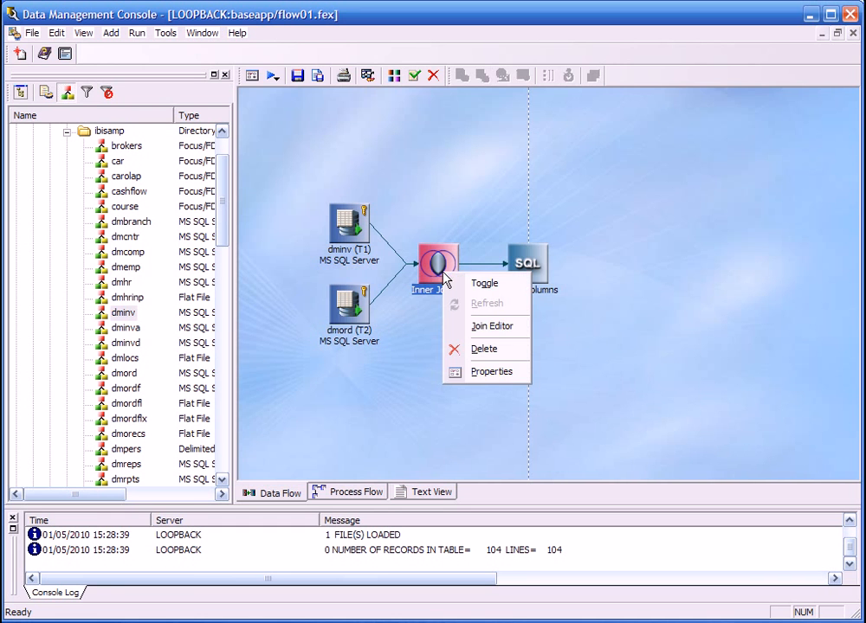
pyautogui.click(490, 326)
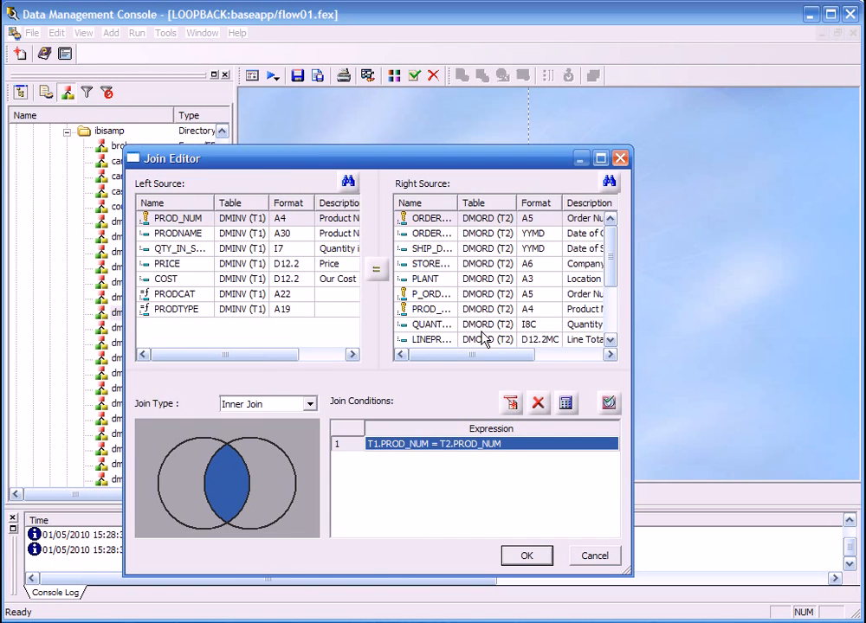
pyautogui.click(195, 469)
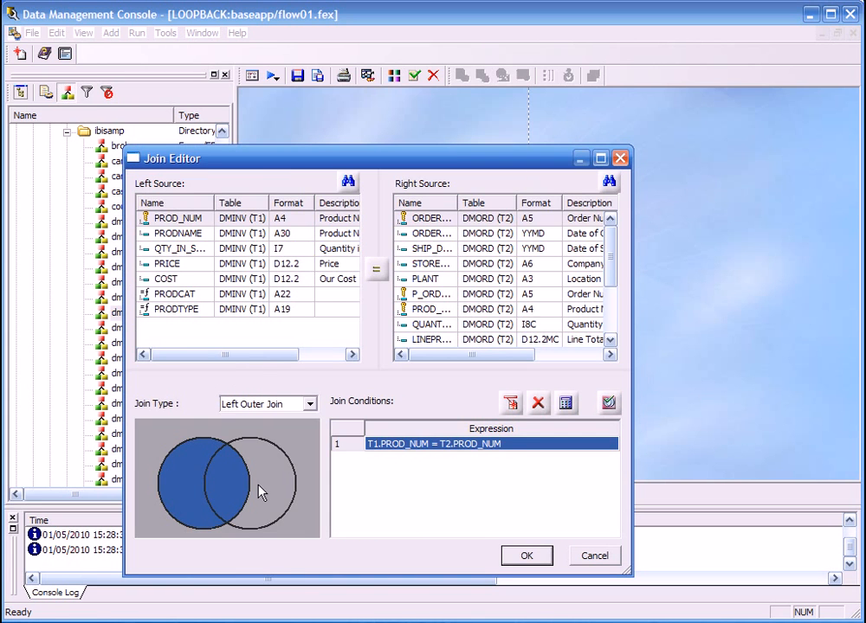
pyautogui.click(264, 489)
pyautogui.click(227, 487)
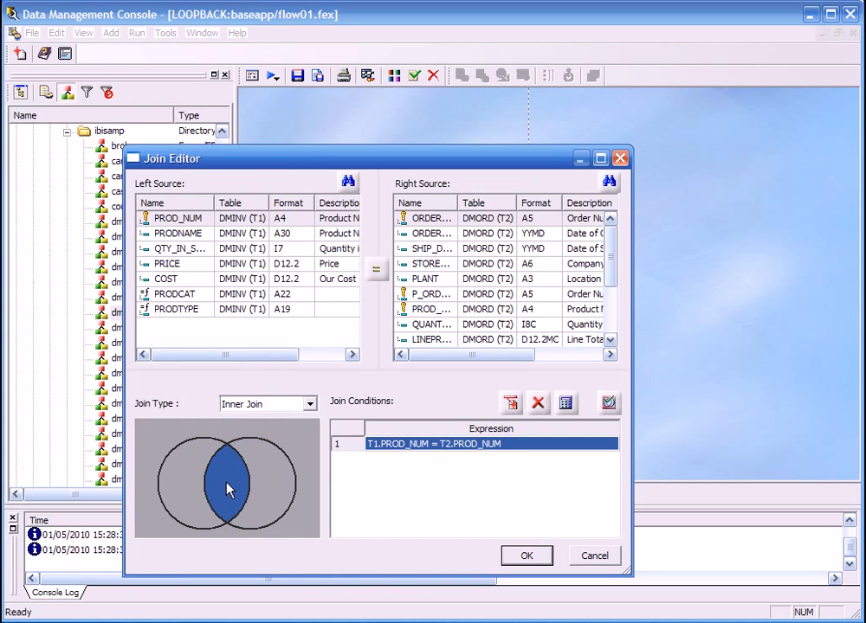
pyautogui.click(227, 490)
pyautogui.click(228, 489)
pyautogui.click(224, 436)
pyautogui.click(224, 487)
# Review the PROD_NUM join condition in the Join Calculator and accept the join settings.
pyautogui.click(567, 404)
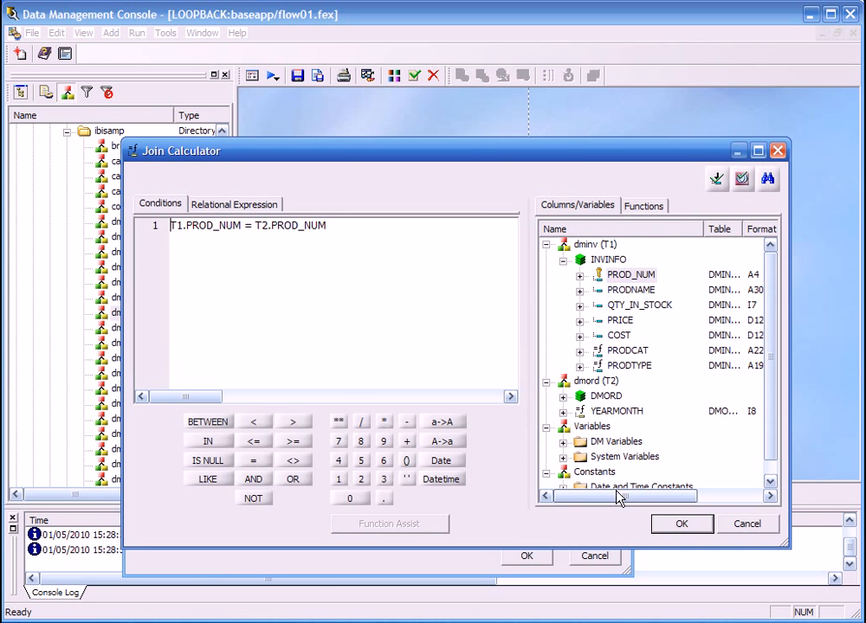
pyautogui.click(675, 524)
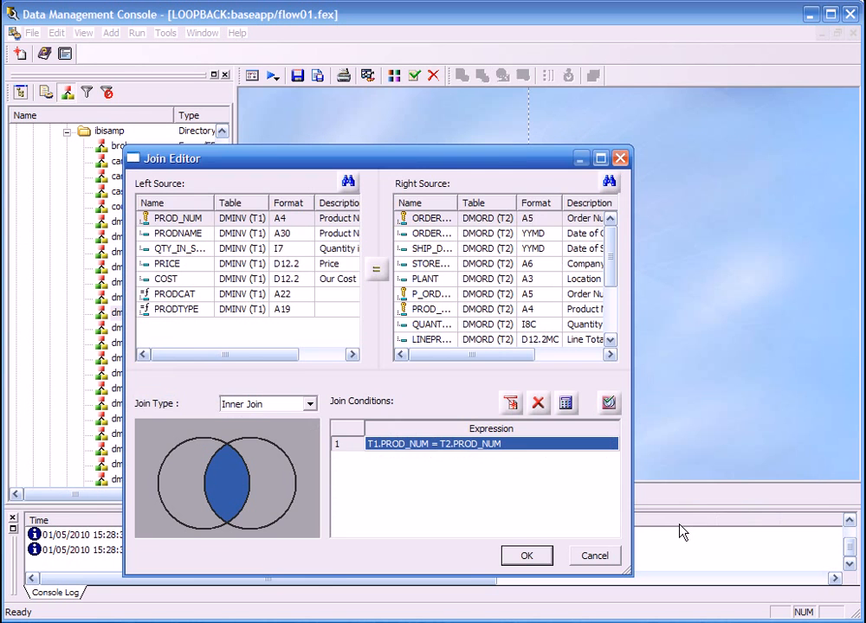
pyautogui.click(524, 557)
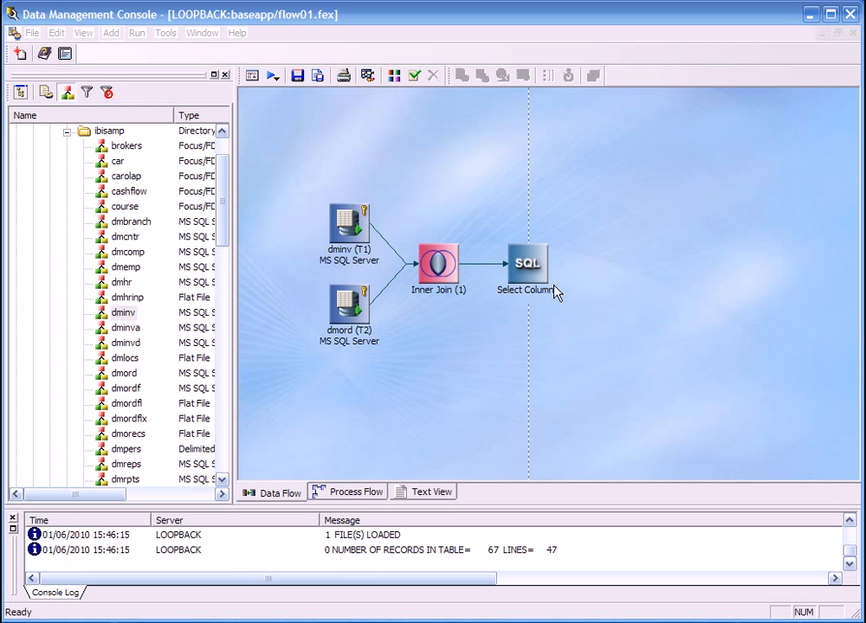
# Select PROD_NUM from dminv and STORE_CODE and YEARMONTH from dmord as output columns of the Select Columns object.
pyautogui.rightClick(522, 270)
pyautogui.click(579, 382)
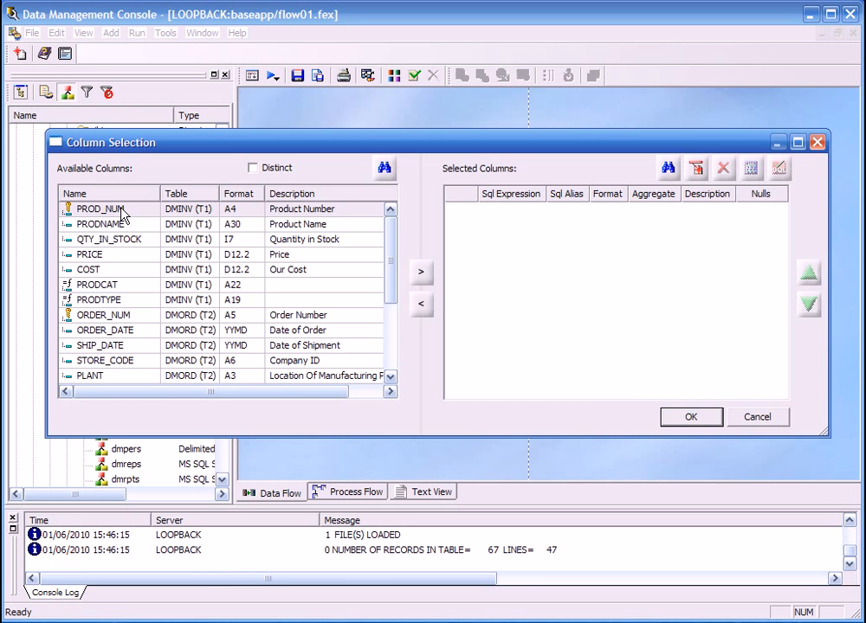
pyautogui.doubleClick(121, 211)
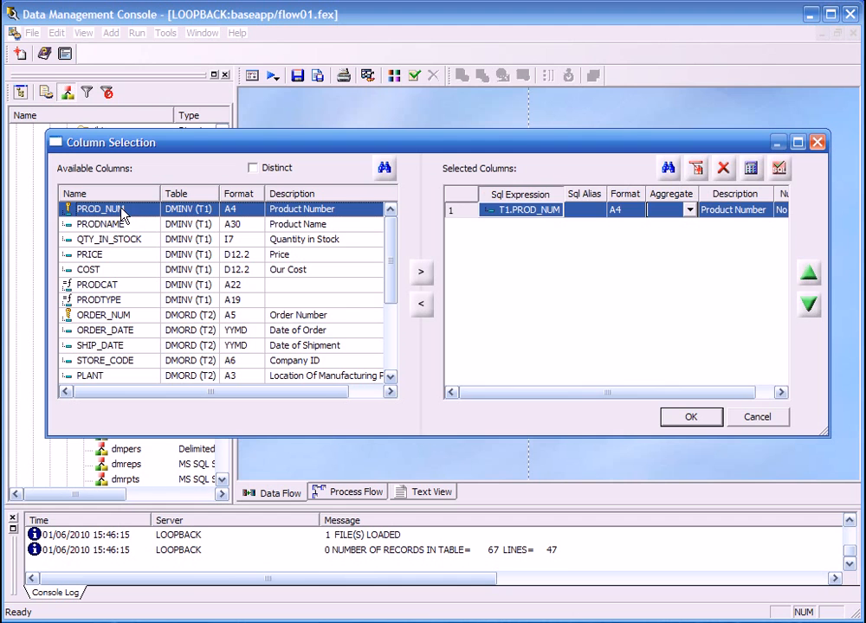
pyautogui.doubleClick(147, 362)
pyautogui.moveTo(389, 295); pyautogui.dragTo(383, 363)
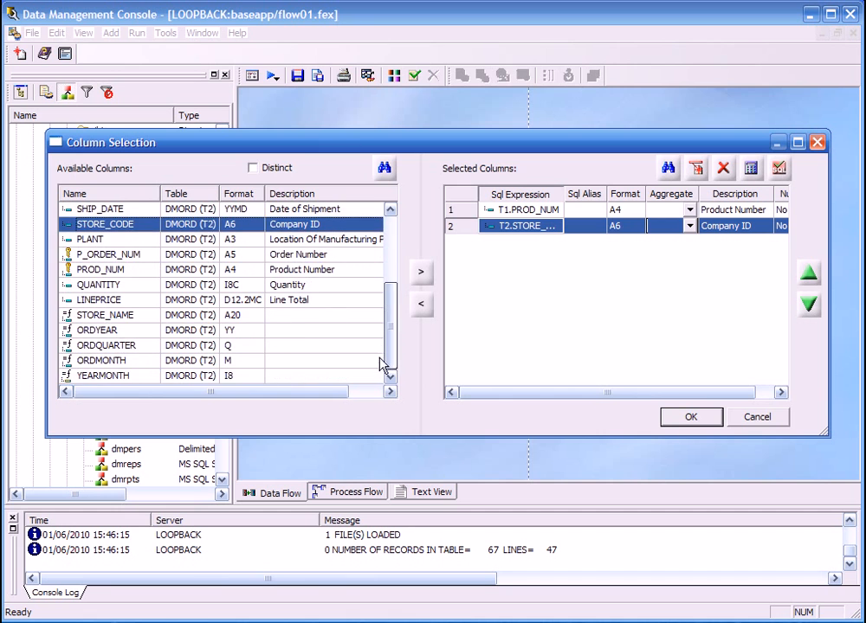
pyautogui.doubleClick(133, 377)
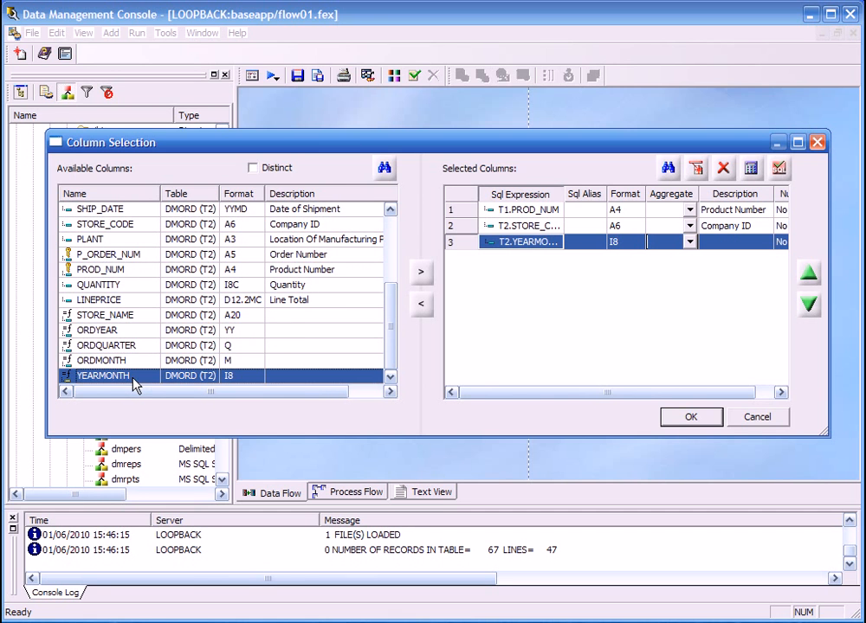
# Set the aggregate of the PROD_NUM, STORE_CODE and YEARMONTH columns to Group By.
pyautogui.keyDown('shift'); pyautogui.click(466, 214); pyautogui.keyUp('shift')
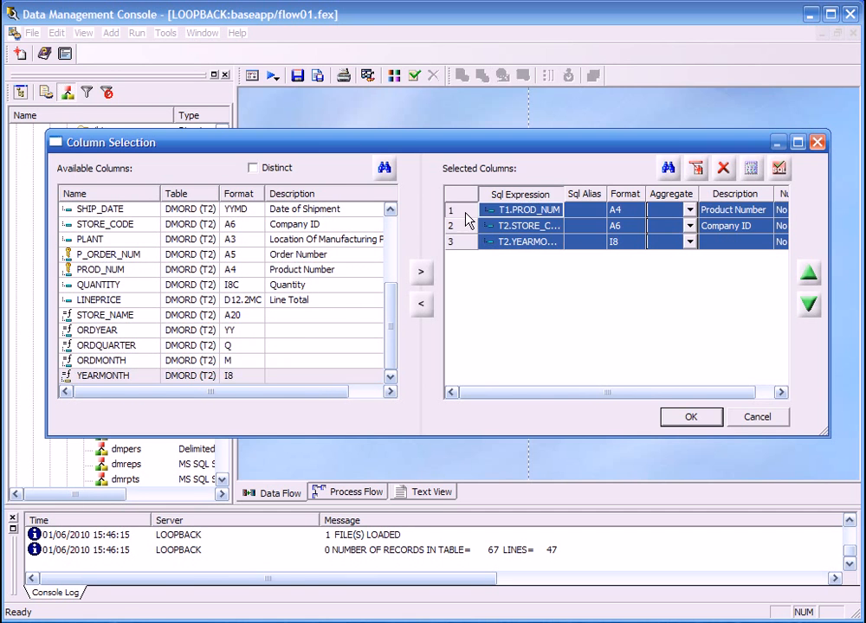
pyautogui.click(690, 210)
pyautogui.click(690, 211)
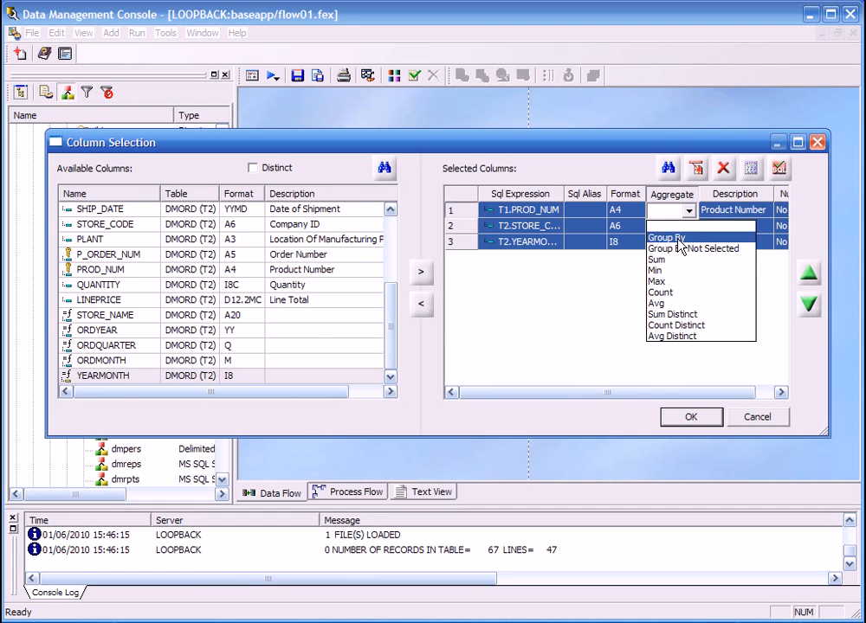
pyautogui.click(670, 226)
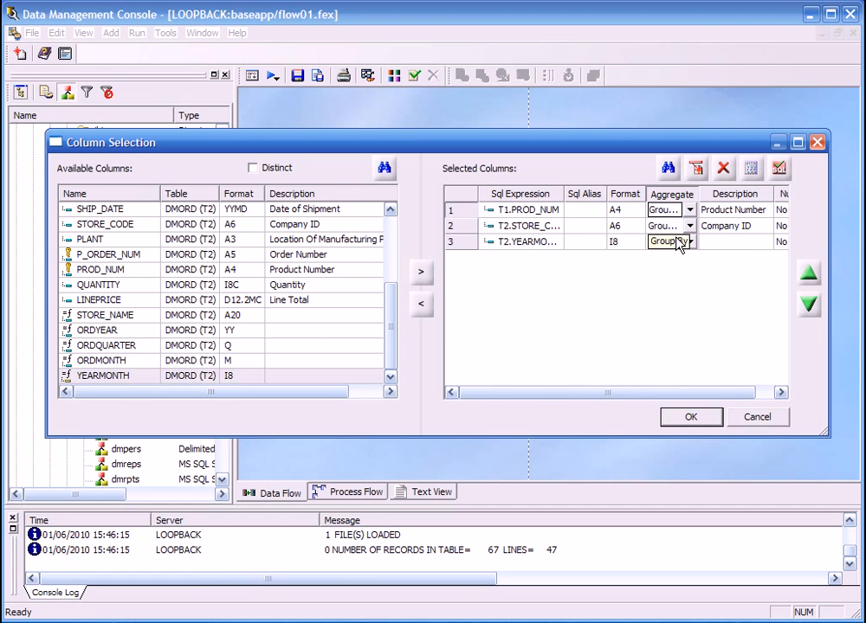
# Add dmord's QUANTITY and LINEPRICE columns and a calculated column LINECOGS defined as T1.COST * T2.QUANTITY.
pyautogui.doubleClick(114, 285)
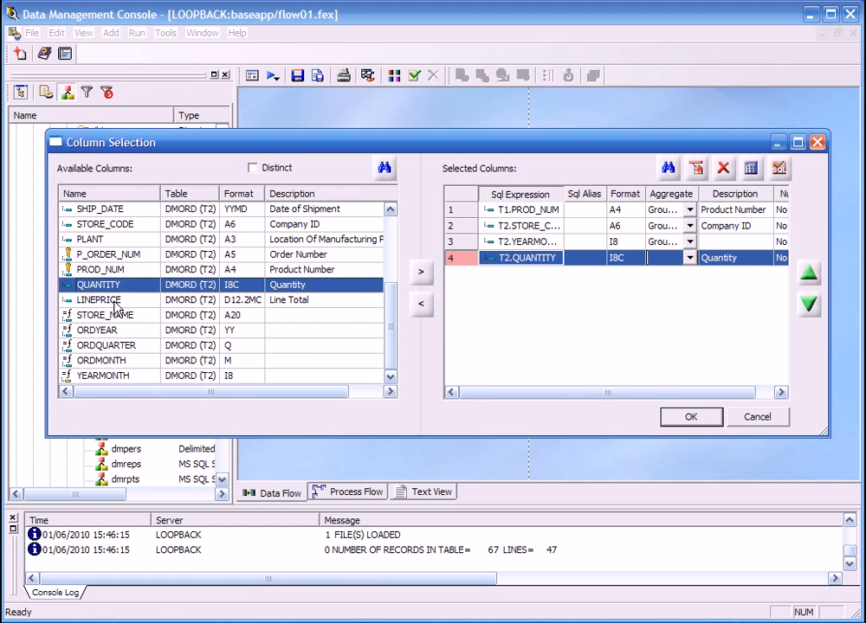
pyautogui.doubleClick(115, 301)
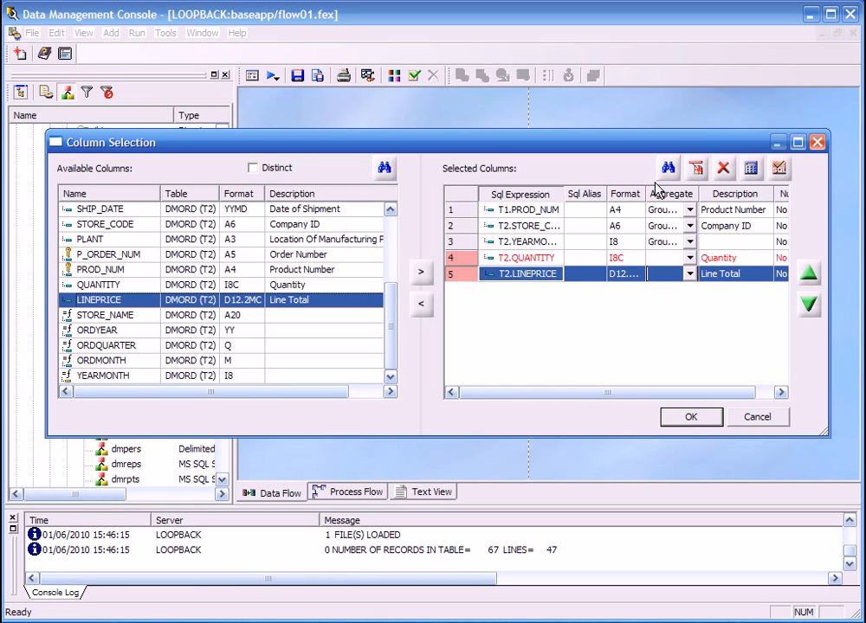
pyautogui.click(701, 170)
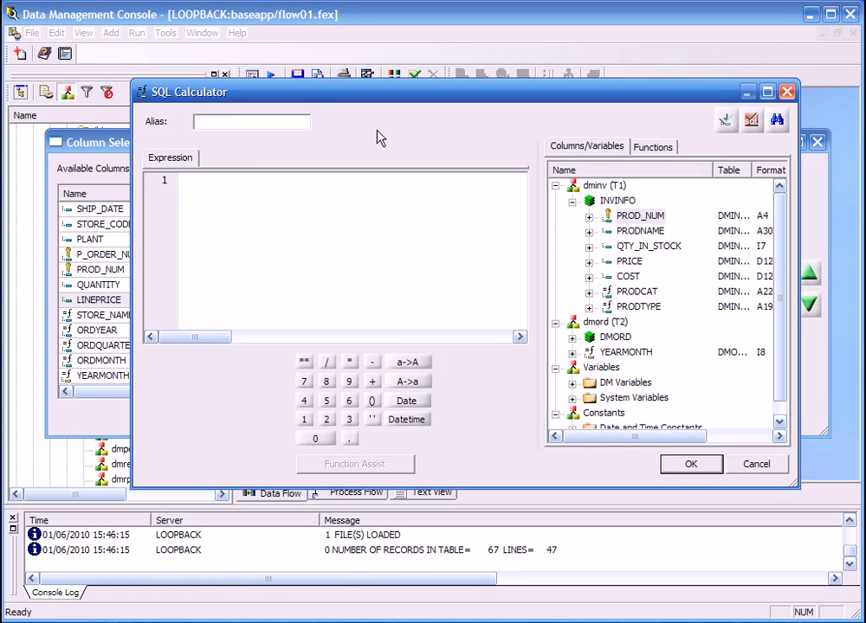
pyautogui.write('LINECOGS')
pyautogui.doubleClick(628, 277)
pyautogui.click(349, 362)
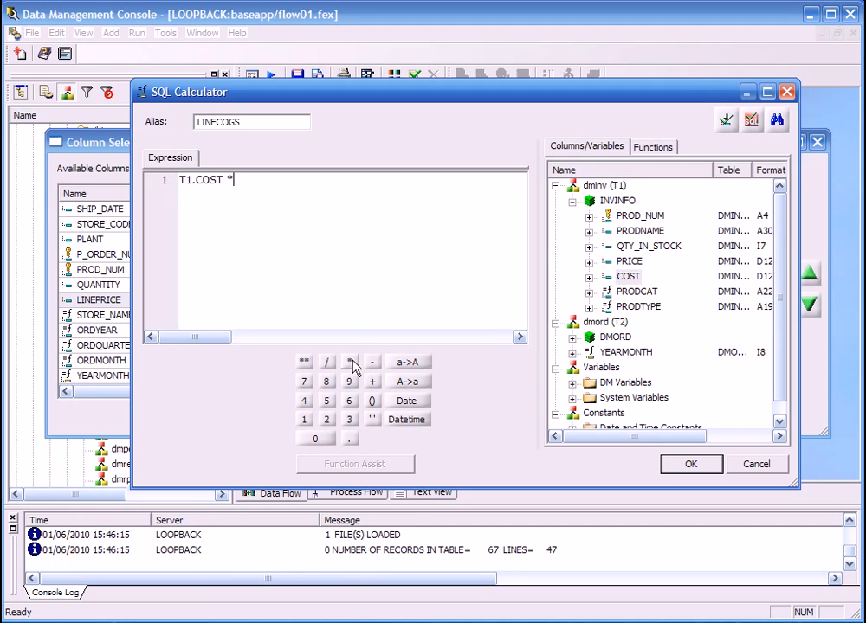
pyautogui.click(572, 338)
pyautogui.doubleClick(590, 413)
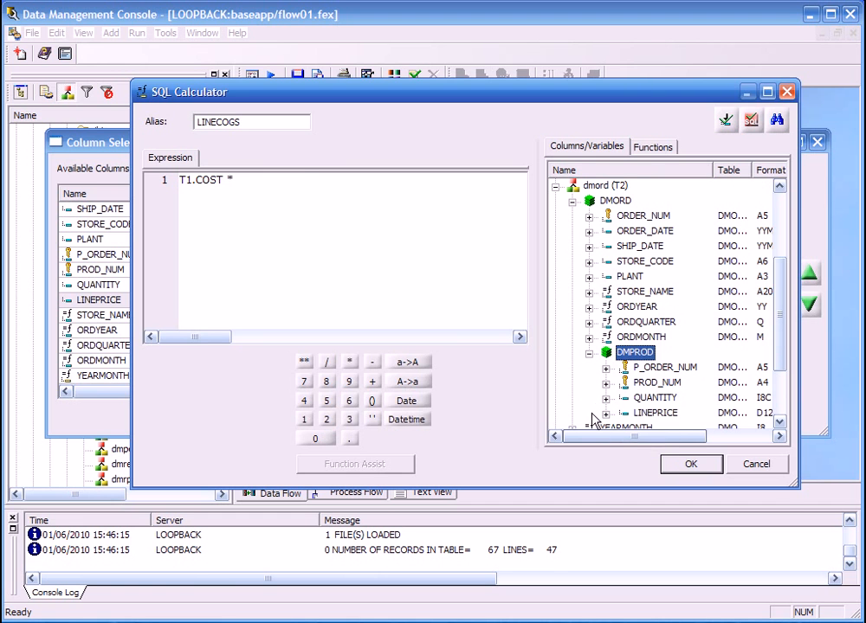
pyautogui.doubleClick(641, 398)
pyautogui.click(672, 464)
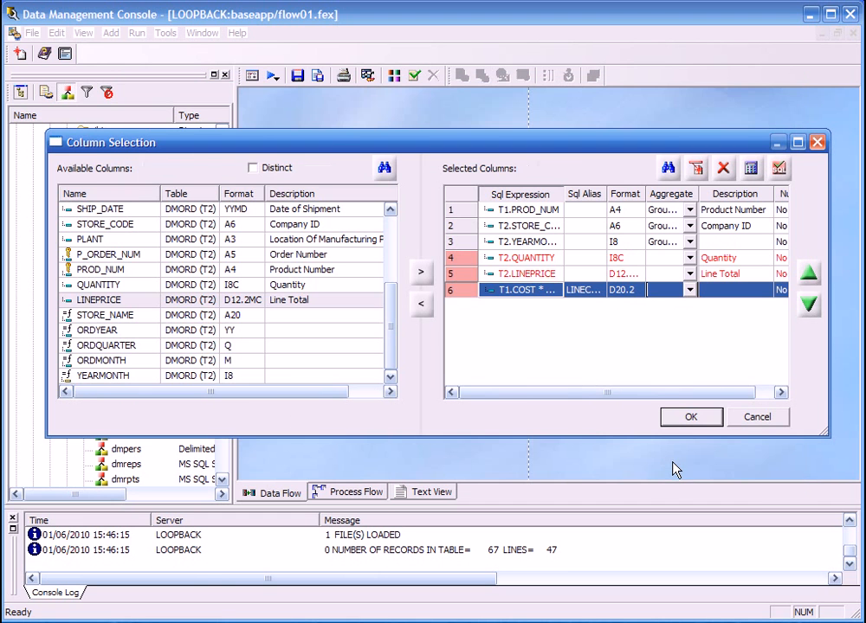
# Set the aggregate of QUANTITY, LINEPRICE and LINECOGS to Sum and accept the column selection.
pyautogui.click(462, 258)
pyautogui.keyDown('shift'); pyautogui.click(466, 299); pyautogui.keyUp('shift')
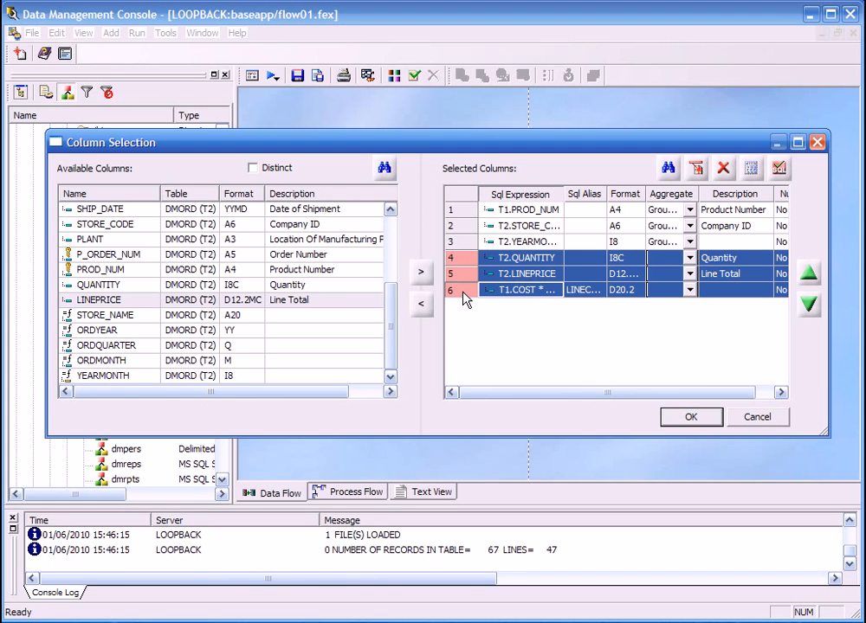
pyautogui.click(690, 258)
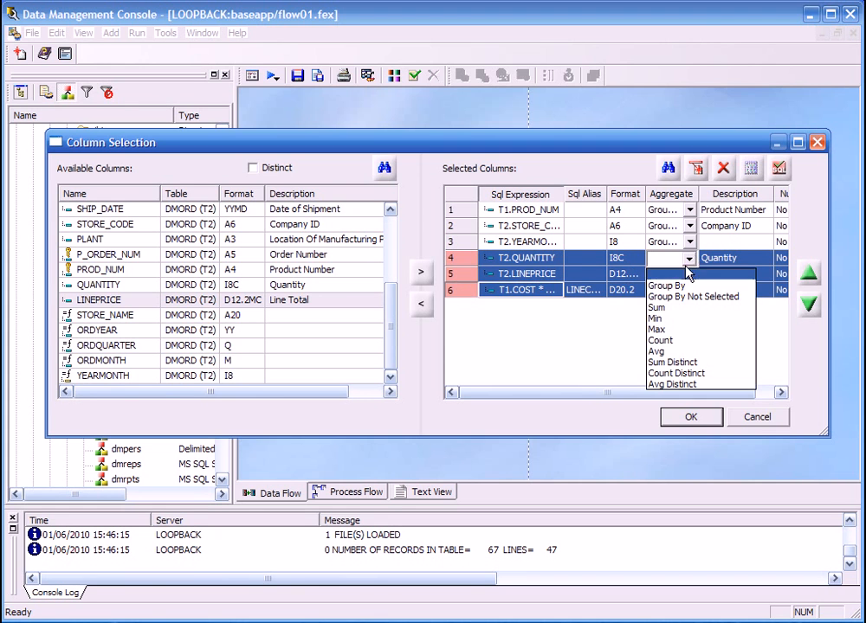
pyautogui.click(672, 306)
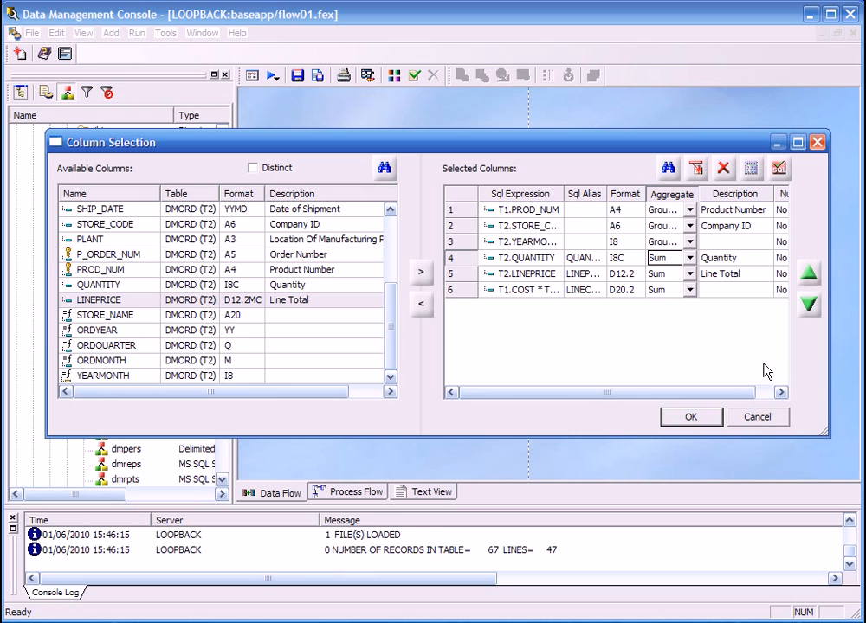
pyautogui.click(693, 418)
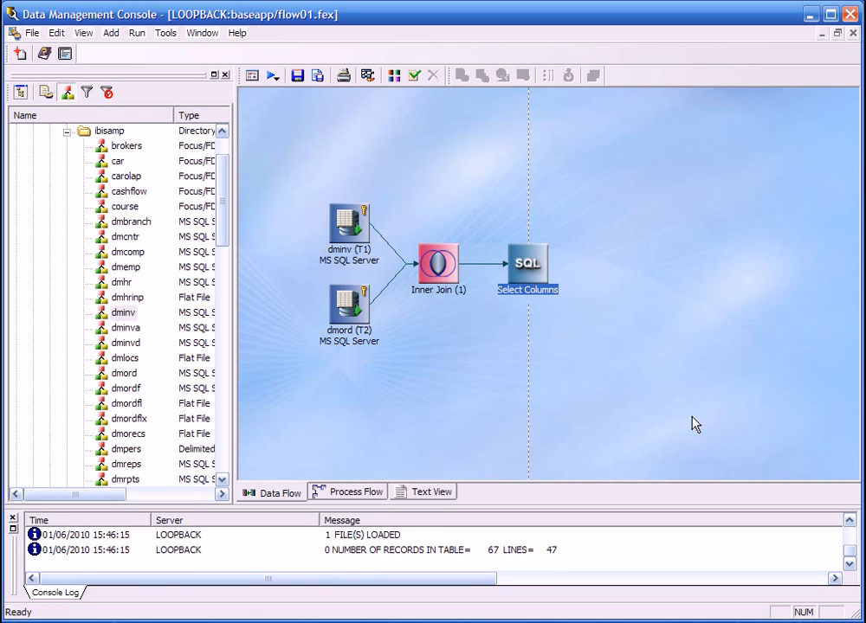
# Test the SQL statement generated for the selected columns, and close the test results and the statement.
pyautogui.rightClick(531, 275)
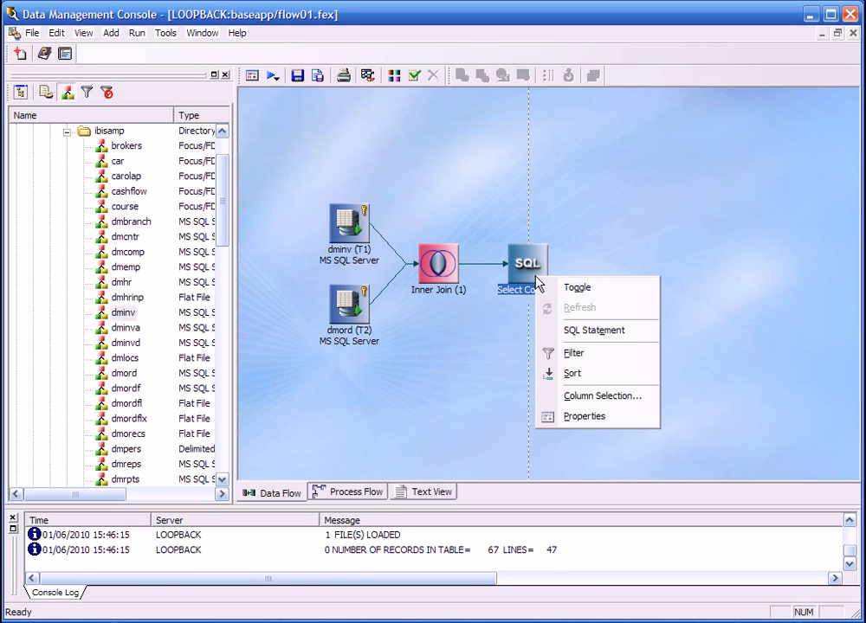
pyautogui.click(586, 327)
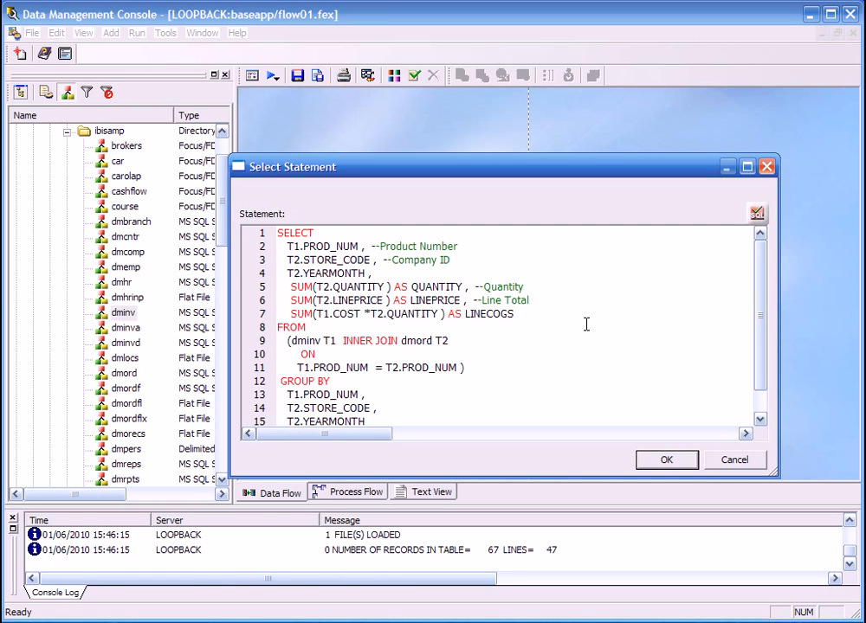
pyautogui.click(757, 213)
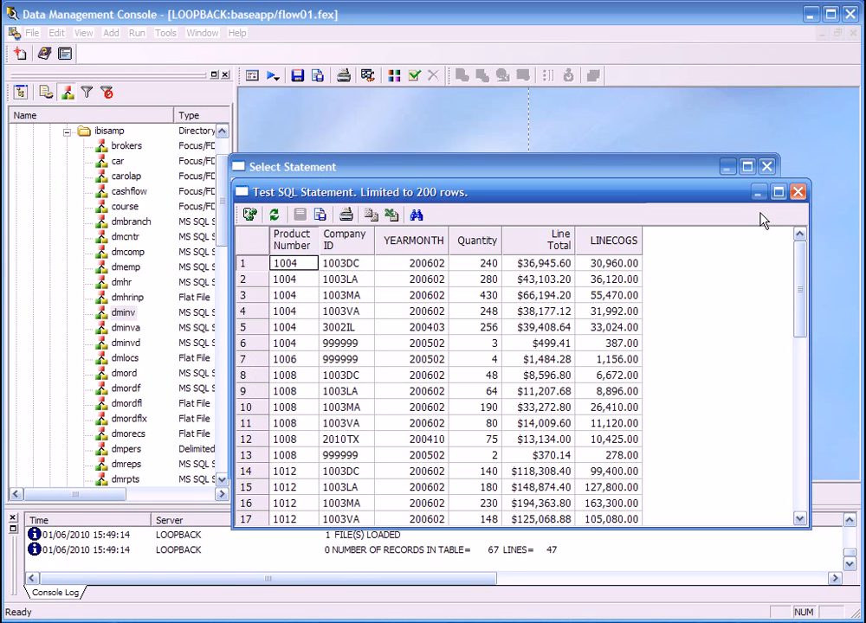
pyautogui.click(797, 191)
pyautogui.click(665, 460)
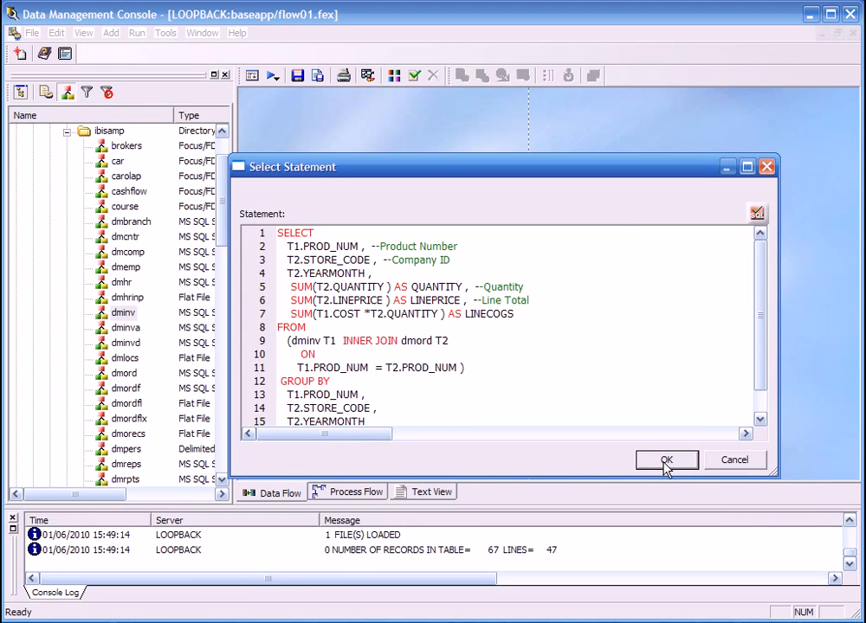
# Start a filter on the Select Columns object with the condition T2.ORDYEAR >= 2005.
pyautogui.rightClick(533, 265)
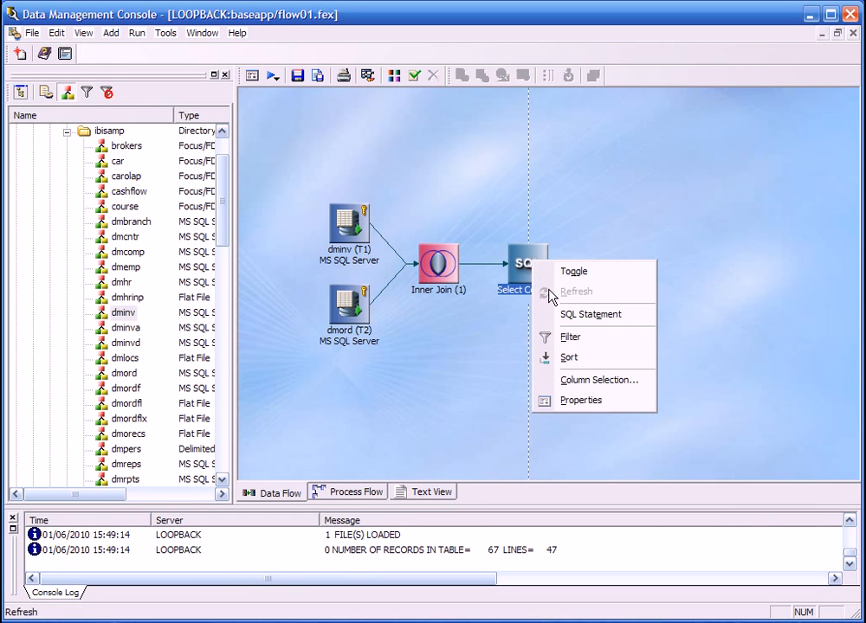
pyautogui.click(569, 337)
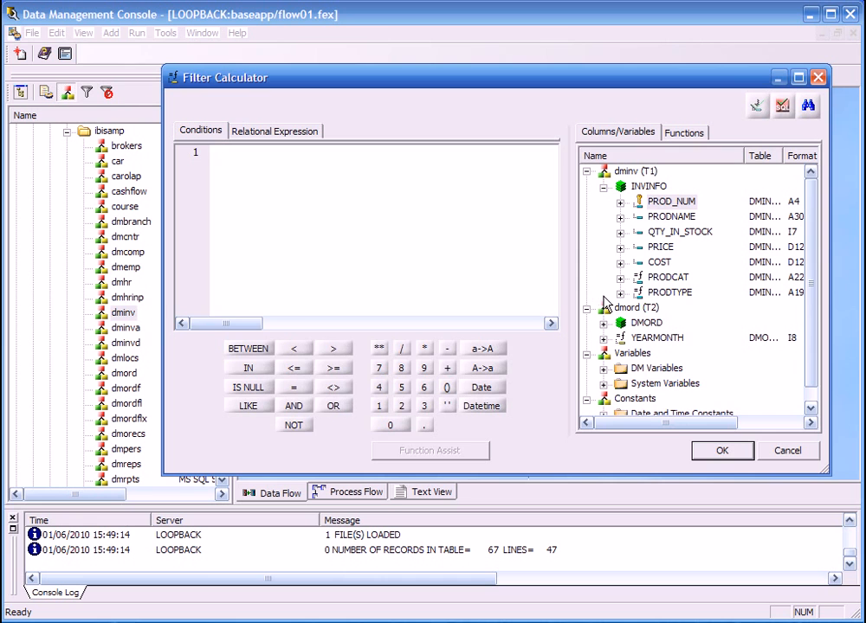
pyautogui.click(586, 308)
pyautogui.click(586, 308)
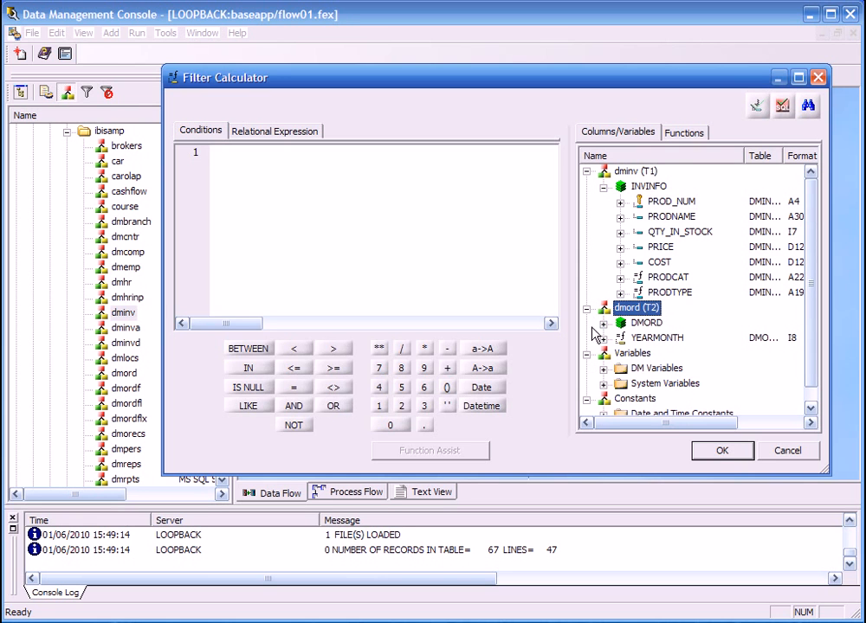
pyautogui.click(603, 323)
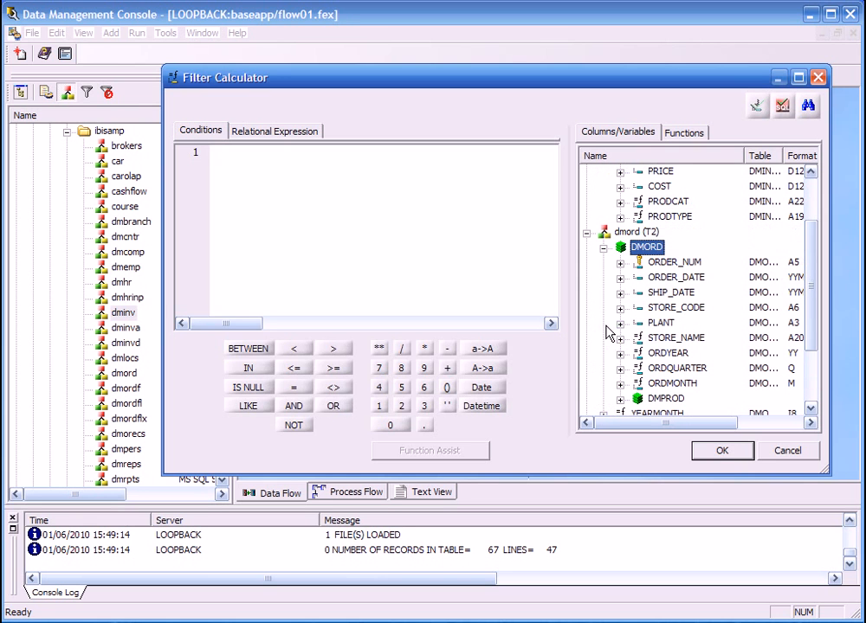
pyautogui.doubleClick(677, 355)
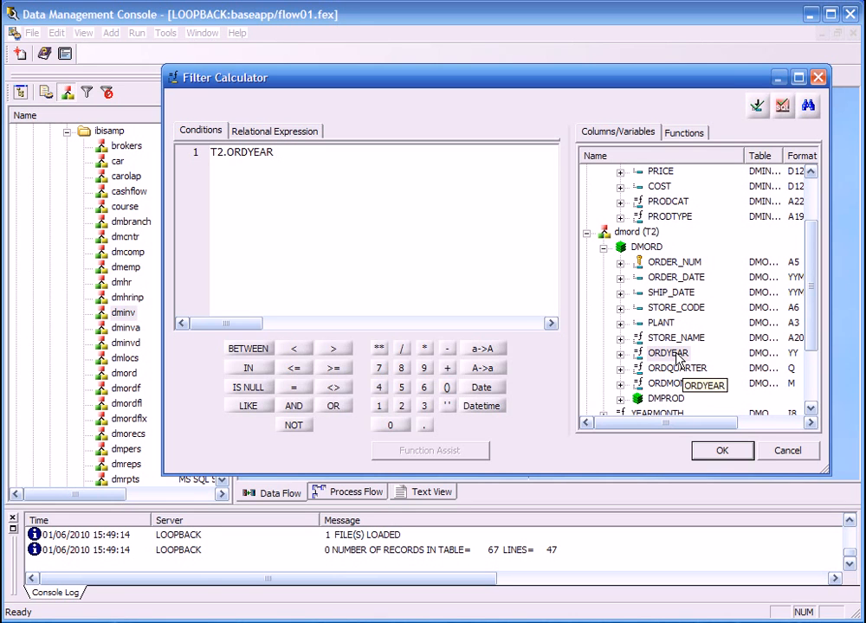
pyautogui.write('2005')
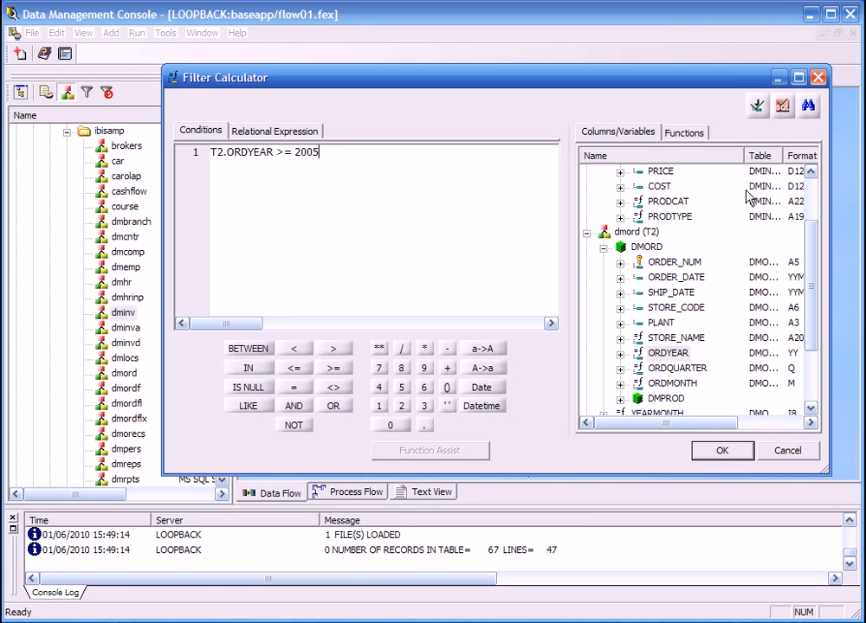
# Look through the function categories available for the filter, including Data Type Conversion, and accept the T2.ORDYEAR >= 2005 condition.
pyautogui.click(688, 135)
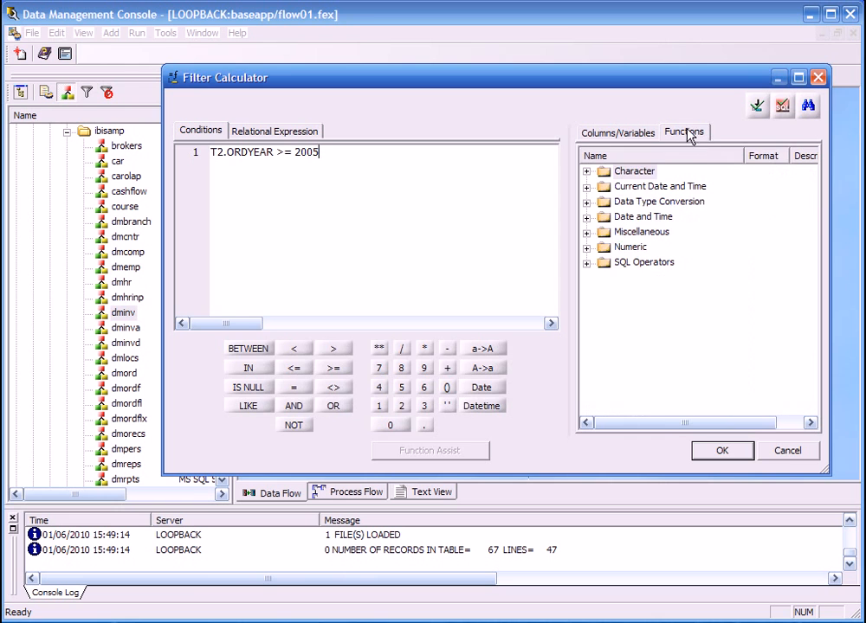
pyautogui.click(588, 188)
pyautogui.click(588, 188)
pyautogui.click(589, 202)
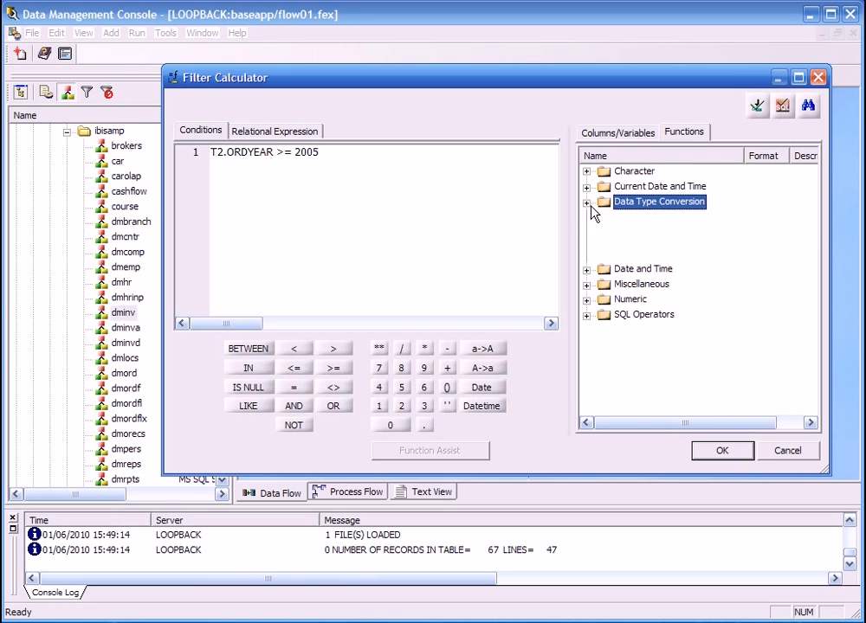
pyautogui.click(588, 202)
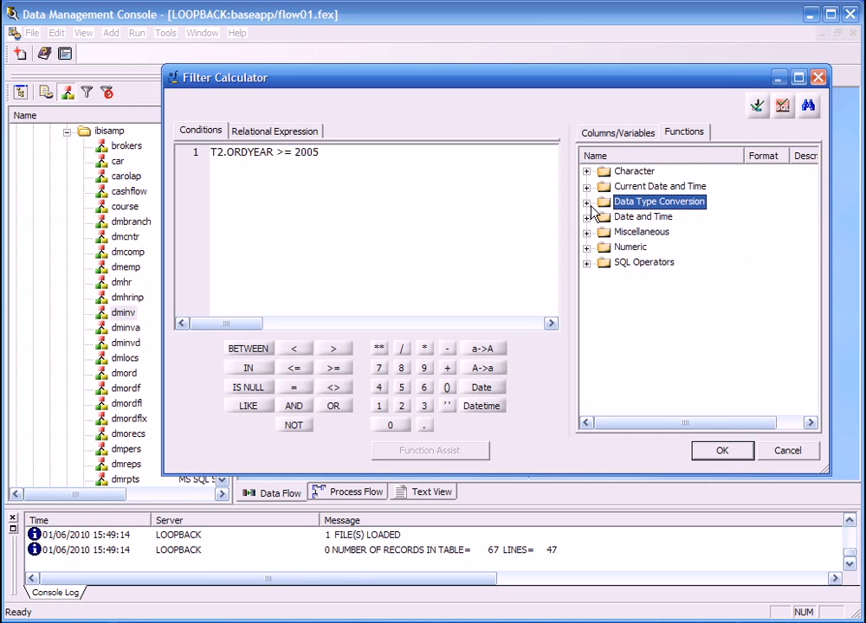
pyautogui.click(721, 451)
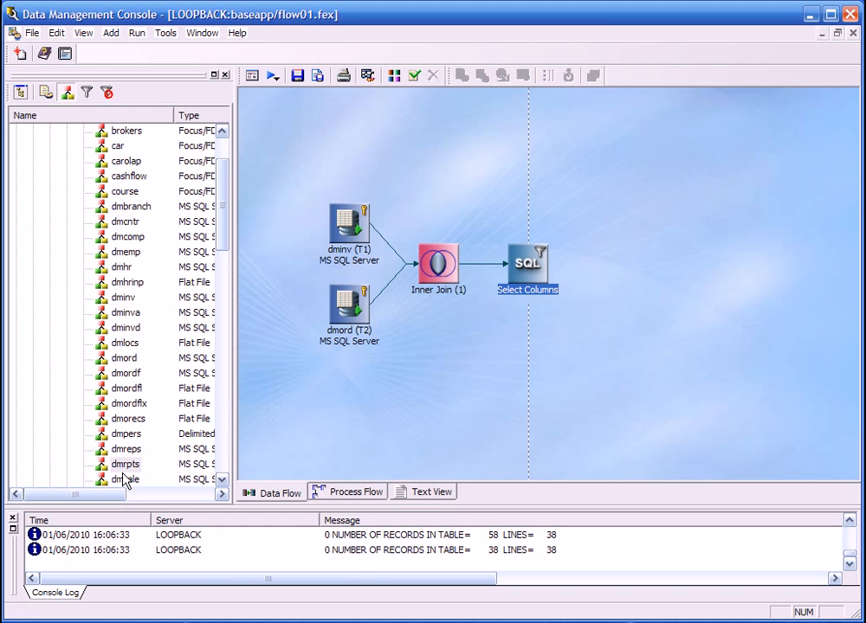
# Add the dmrpts synonym as the data flow's target and set its Prior to Load Option to Truncate table.
pyautogui.moveTo(126, 464); pyautogui.dragTo(618, 258)
pyautogui.rightClick(621, 264)
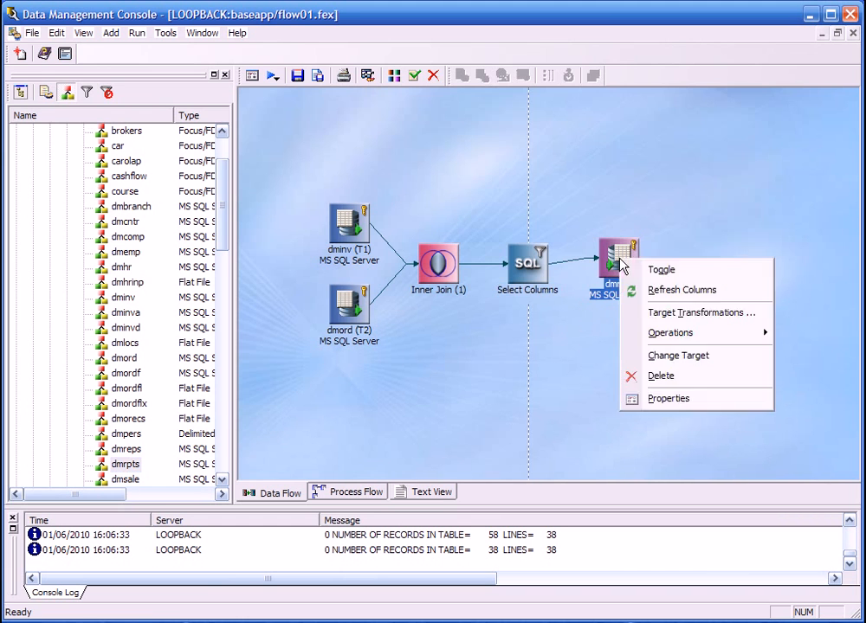
pyautogui.click(632, 396)
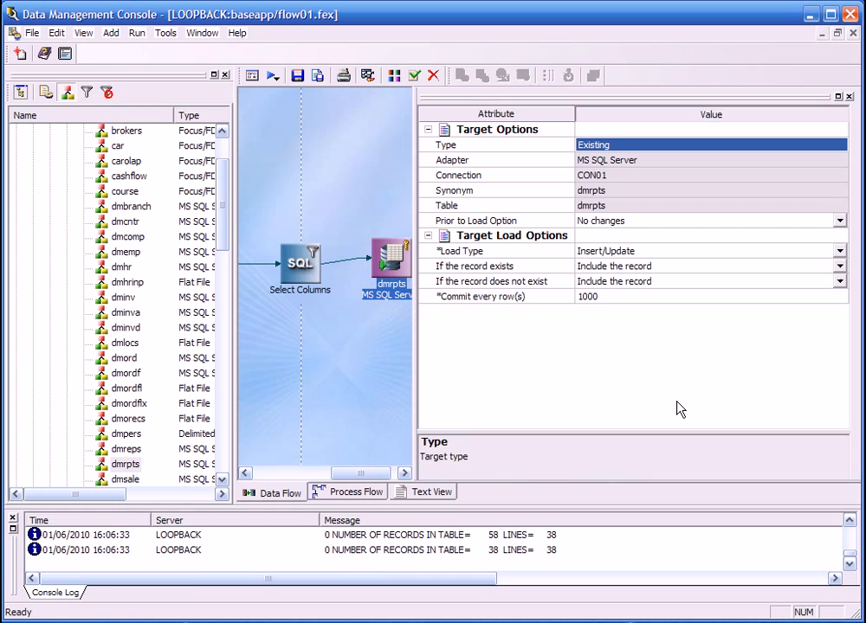
pyautogui.click(839, 254)
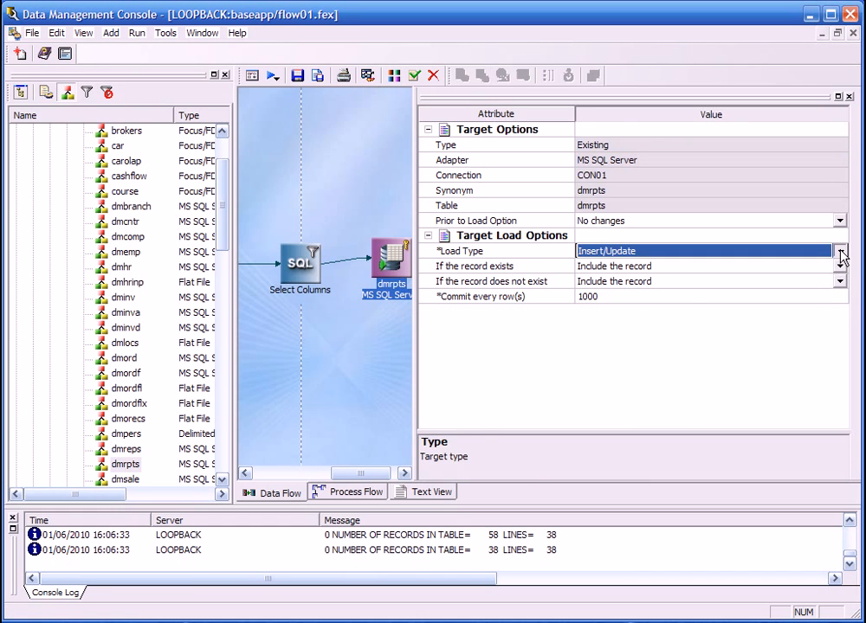
pyautogui.click(840, 254)
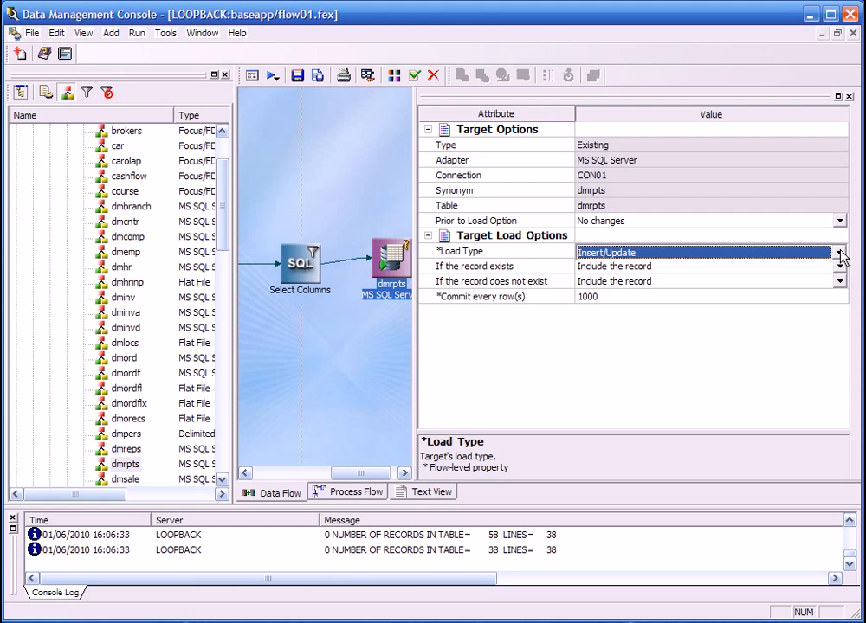
pyautogui.click(840, 221)
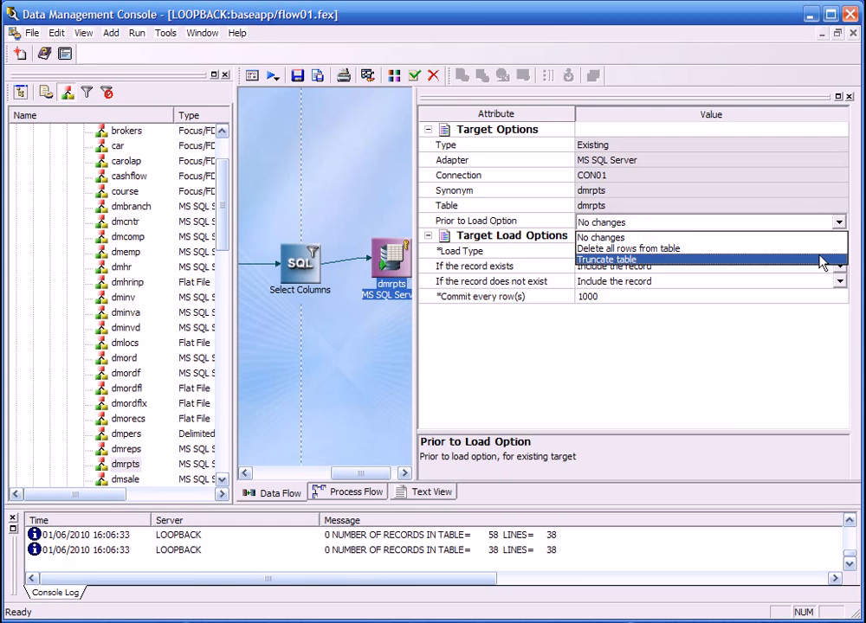
pyautogui.click(824, 260)
pyautogui.click(849, 96)
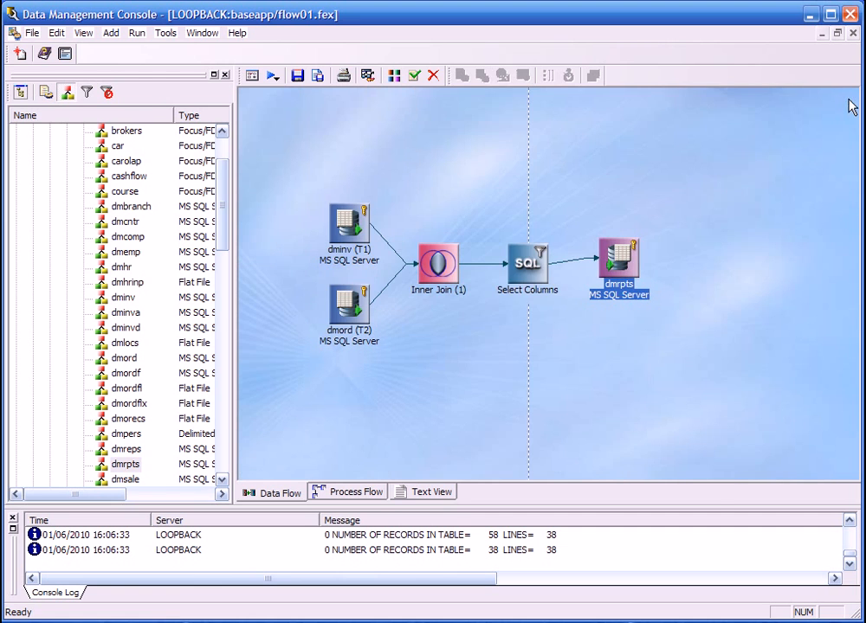
# Automatically map the matching dmrpts target columns in its transformations, and map YRMTH to the selected column YEARMONTH.
pyautogui.doubleClick(619, 261)
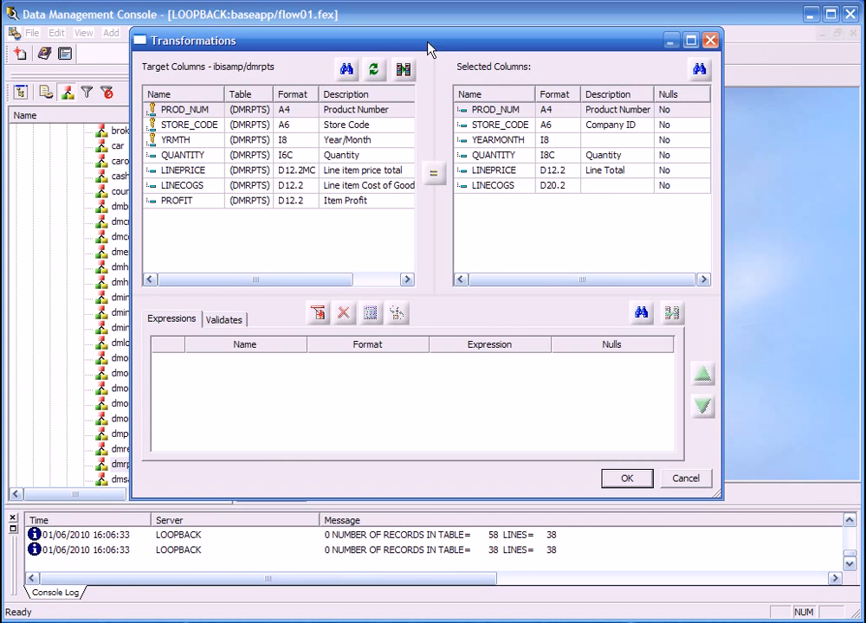
pyautogui.click(404, 69)
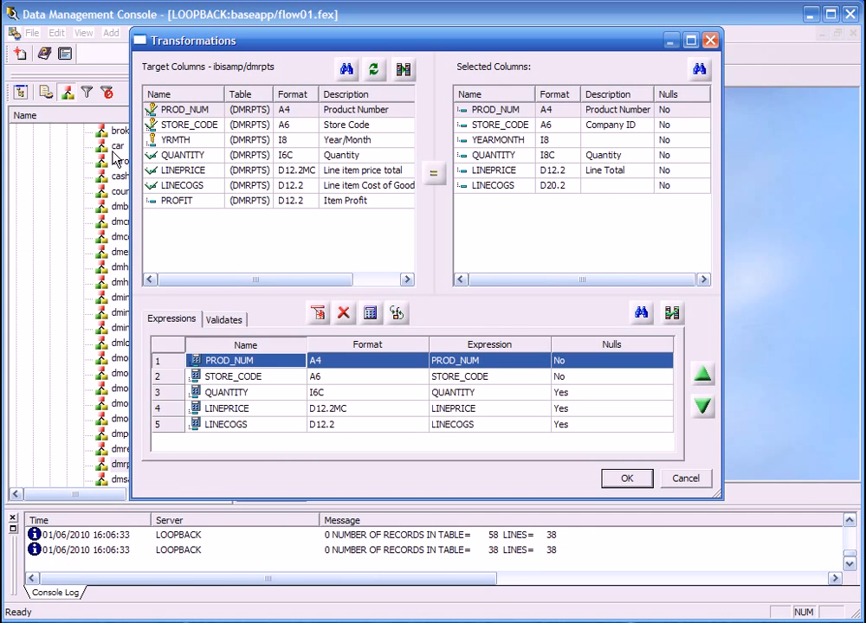
pyautogui.click(163, 141)
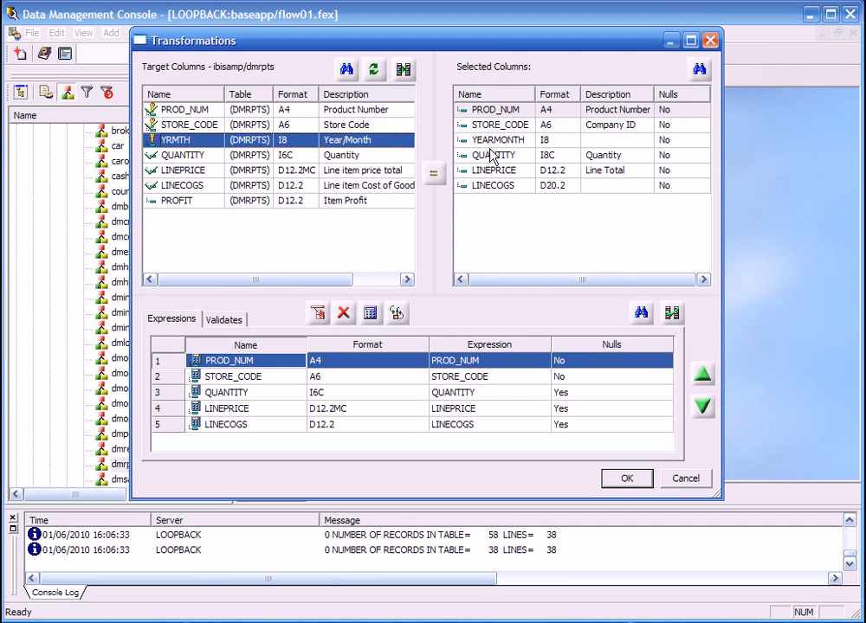
pyautogui.click(472, 139)
pyautogui.click(434, 177)
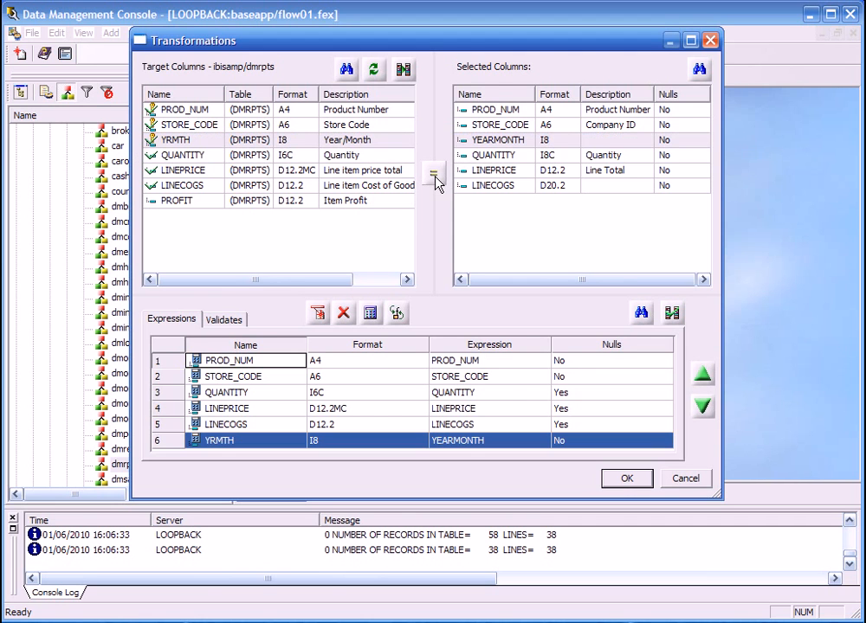
# Define the PROFIT target column as LINEPRICE - LINECOGS, then test the transformations and close the test results.
pyautogui.doubleClick(200, 204)
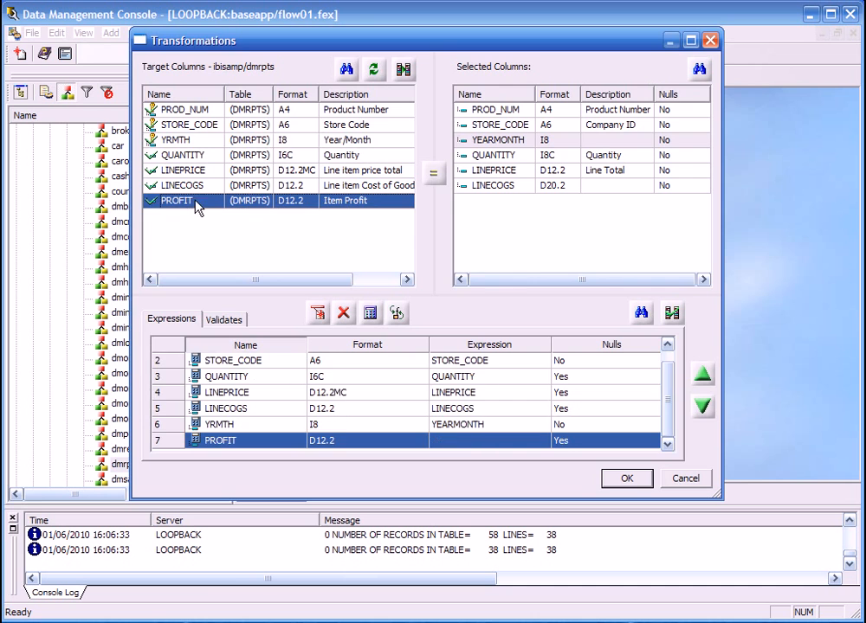
pyautogui.click(368, 318)
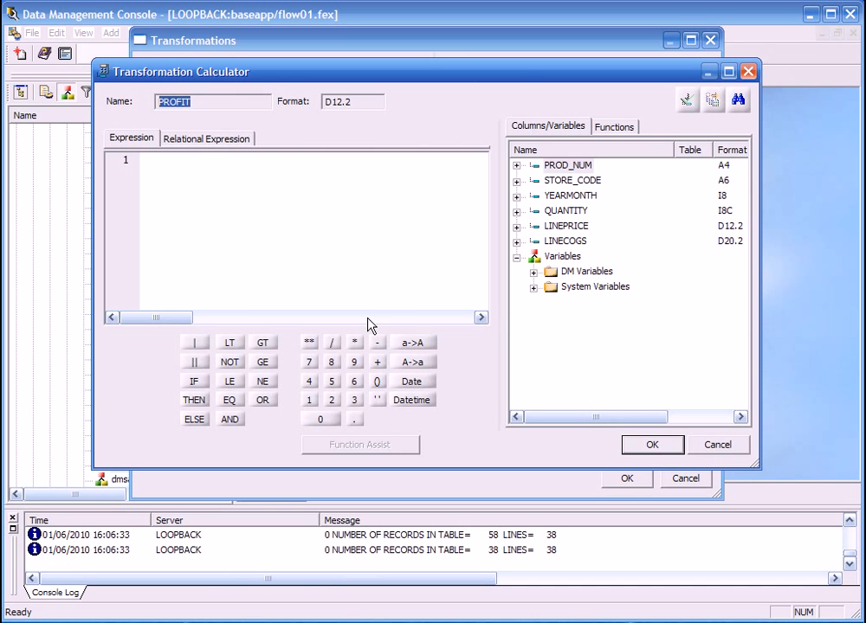
pyautogui.doubleClick(574, 232)
pyautogui.click(378, 342)
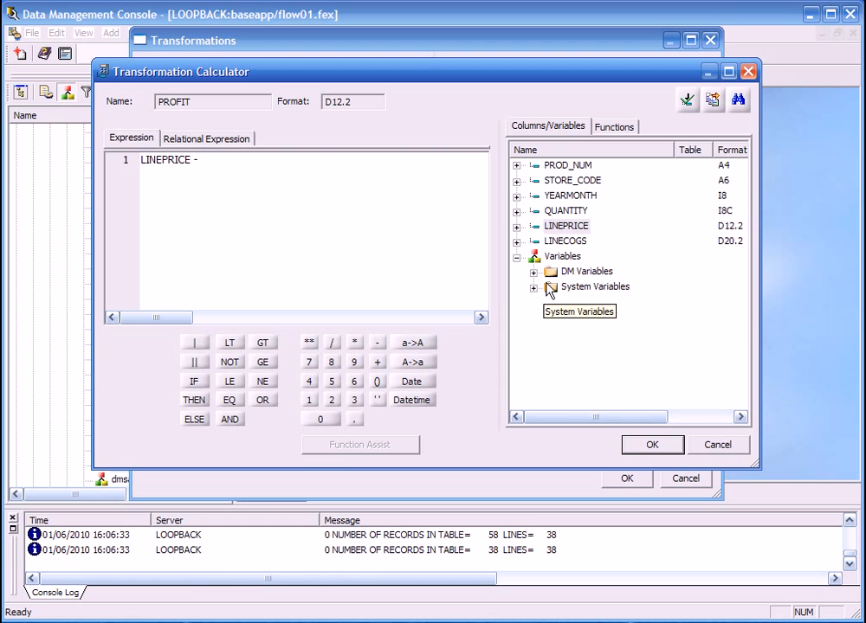
pyautogui.doubleClick(565, 241)
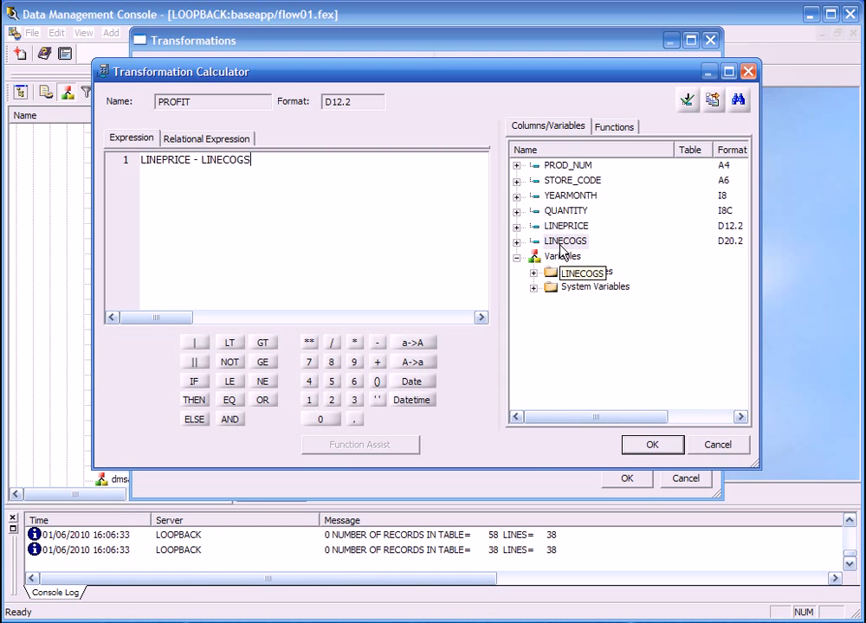
pyautogui.click(651, 444)
pyautogui.click(674, 259)
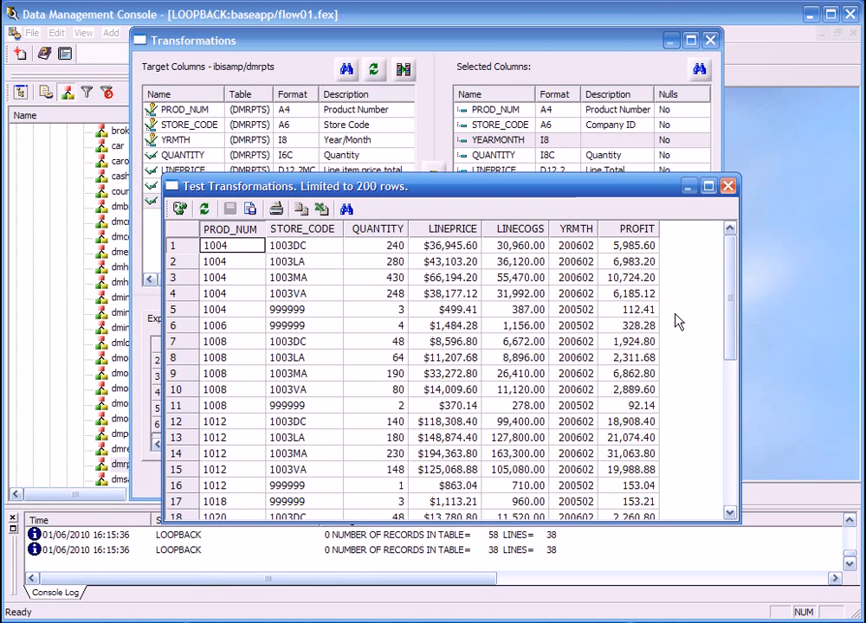
pyautogui.click(728, 187)
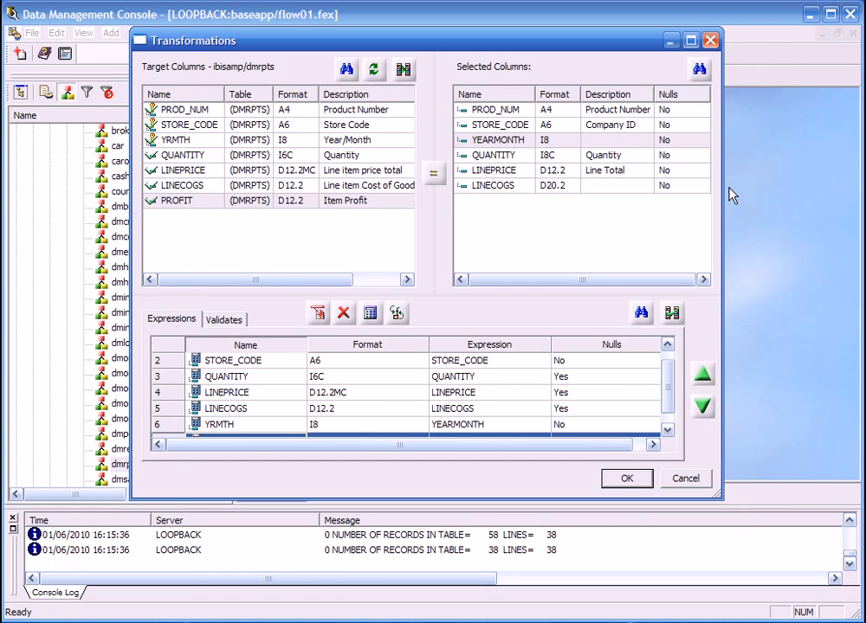
# Add a validation named TEST1 to the dmrpts transformations with the relational expression QUANTITY GE 10.
pyautogui.click(232, 320)
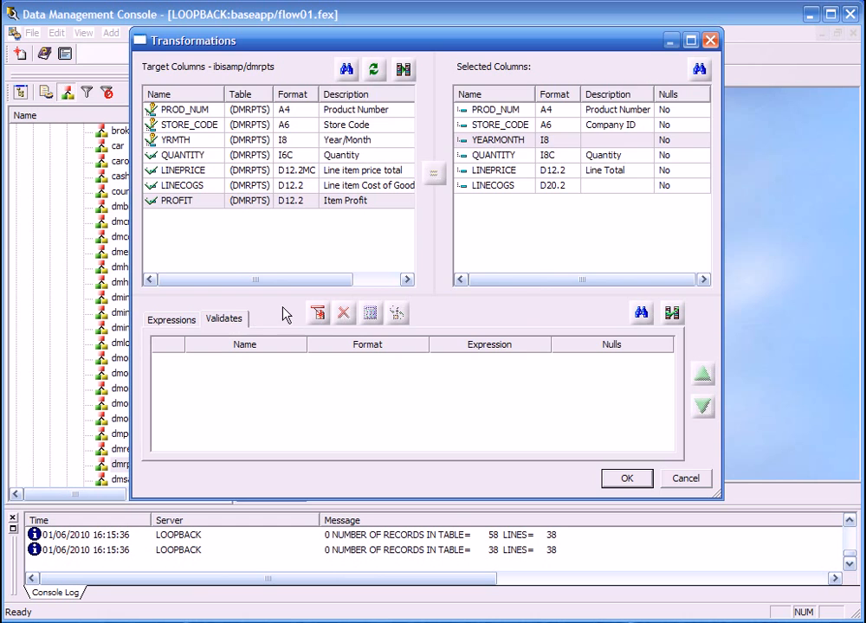
pyautogui.click(319, 315)
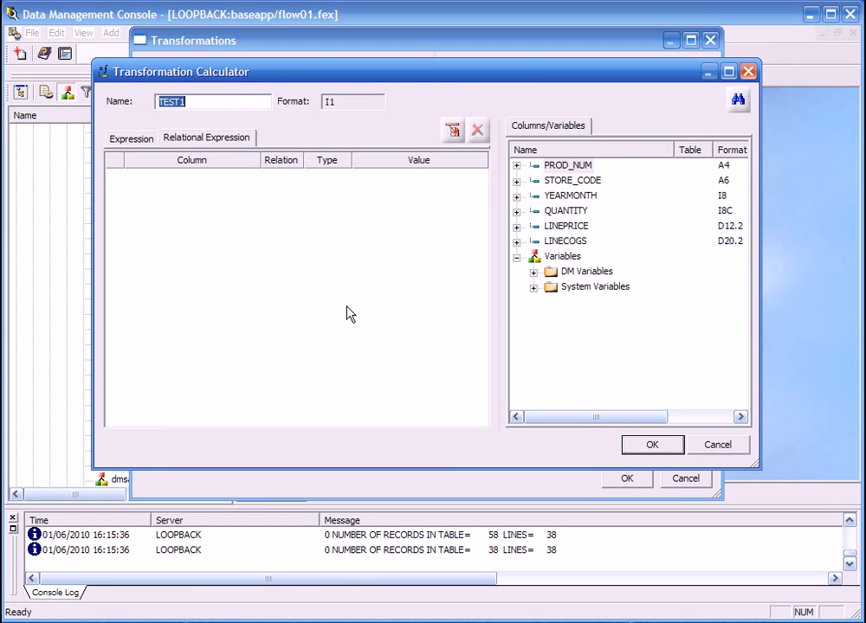
pyautogui.doubleClick(564, 210)
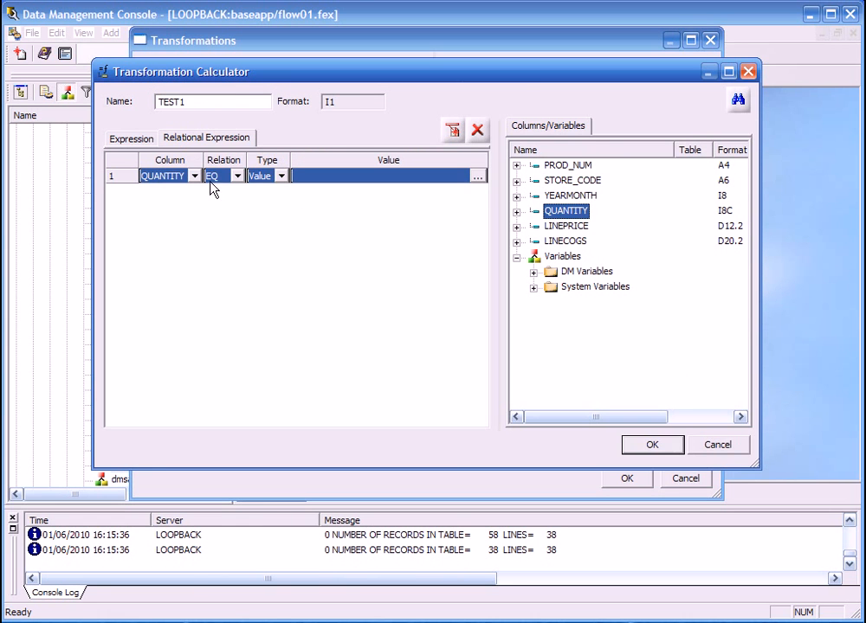
pyautogui.click(236, 176)
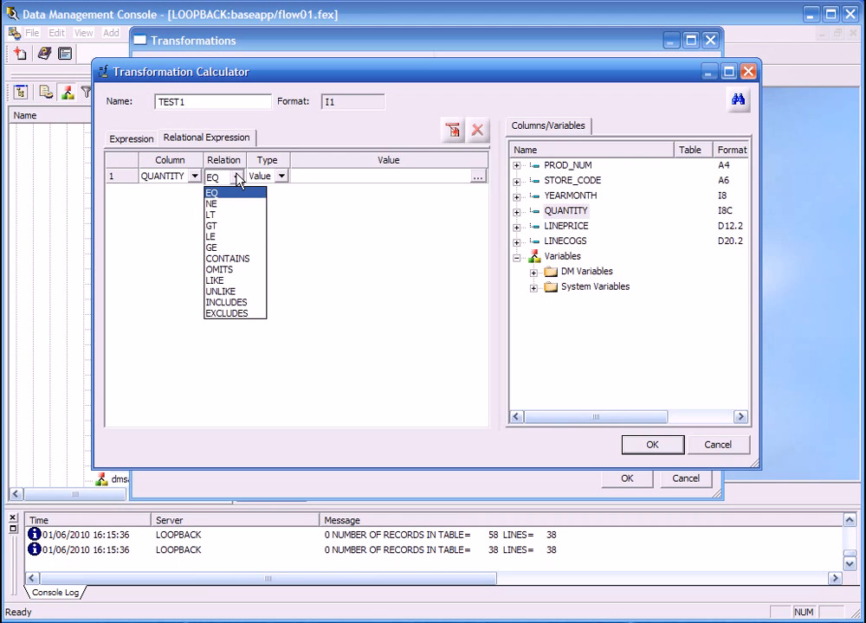
pyautogui.click(216, 248)
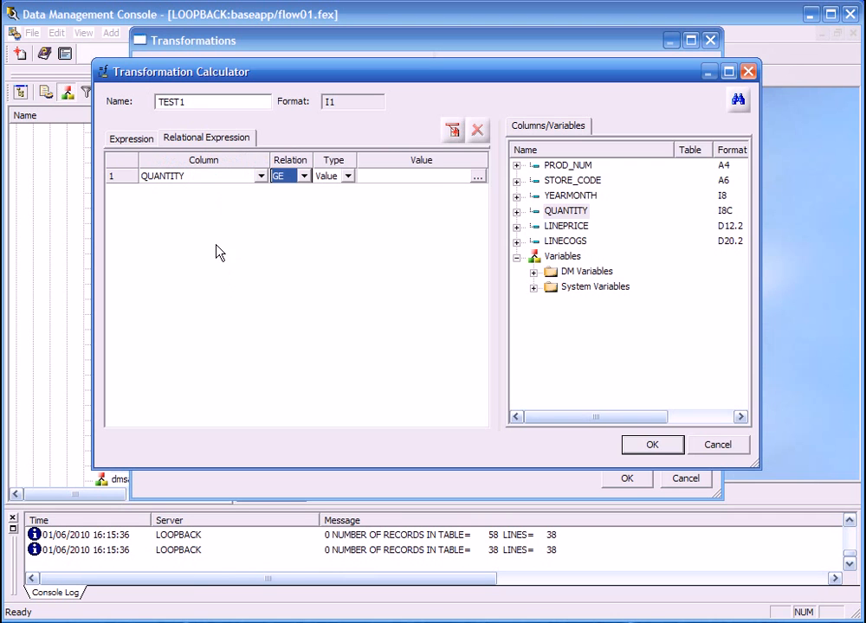
pyautogui.click(401, 177)
pyautogui.write('10')
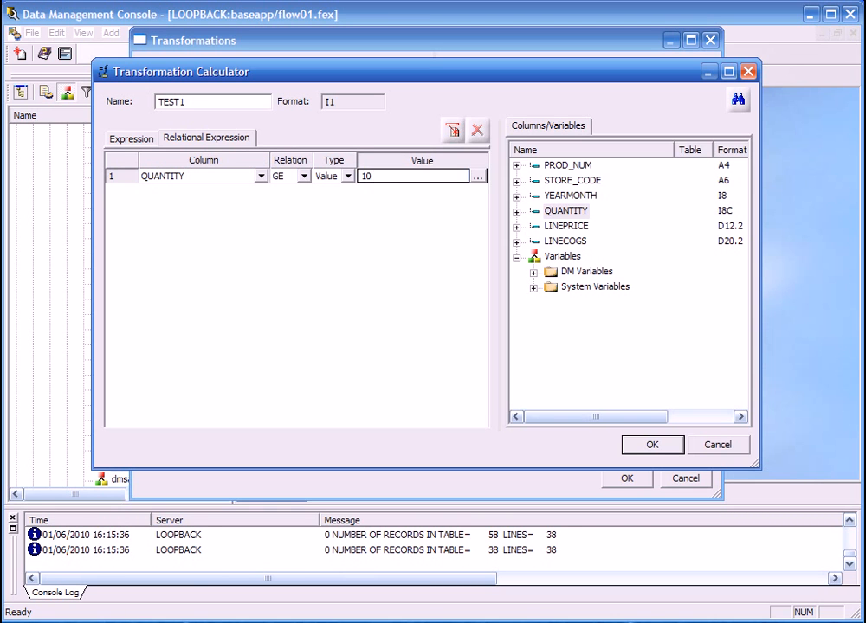
pyautogui.press('Return')
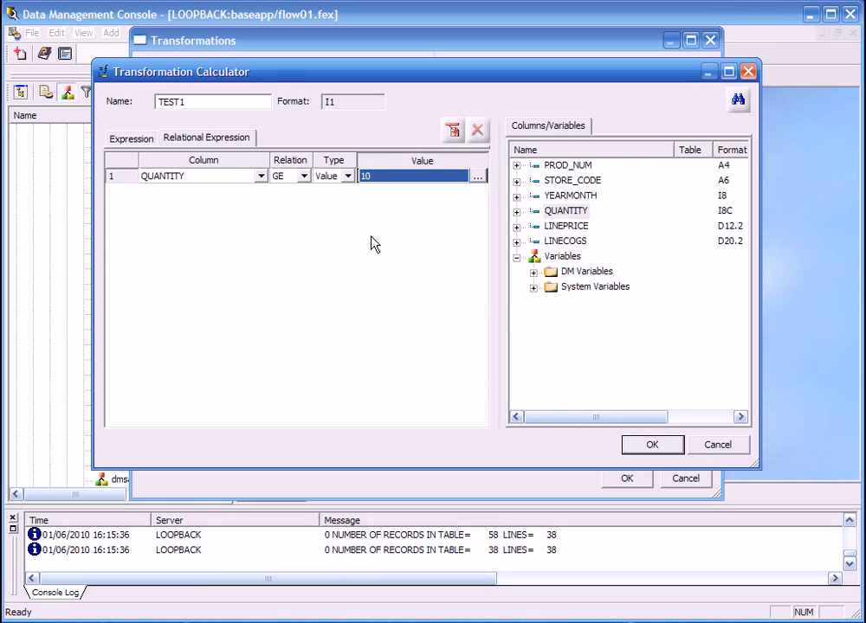
pyautogui.click(649, 446)
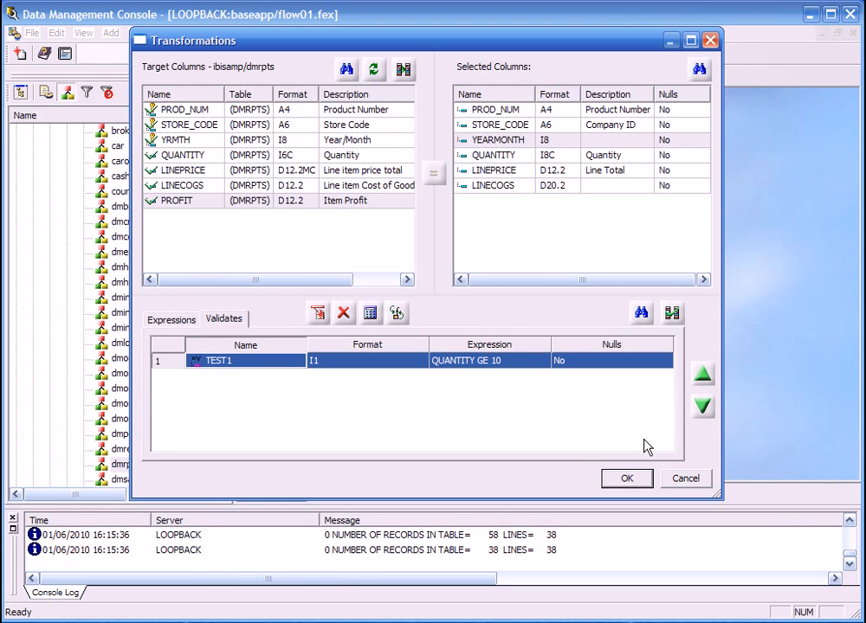
# Test the transformations with the TEST1 validation, close the test results and accept the dmrpts transformations.
pyautogui.click(673, 313)
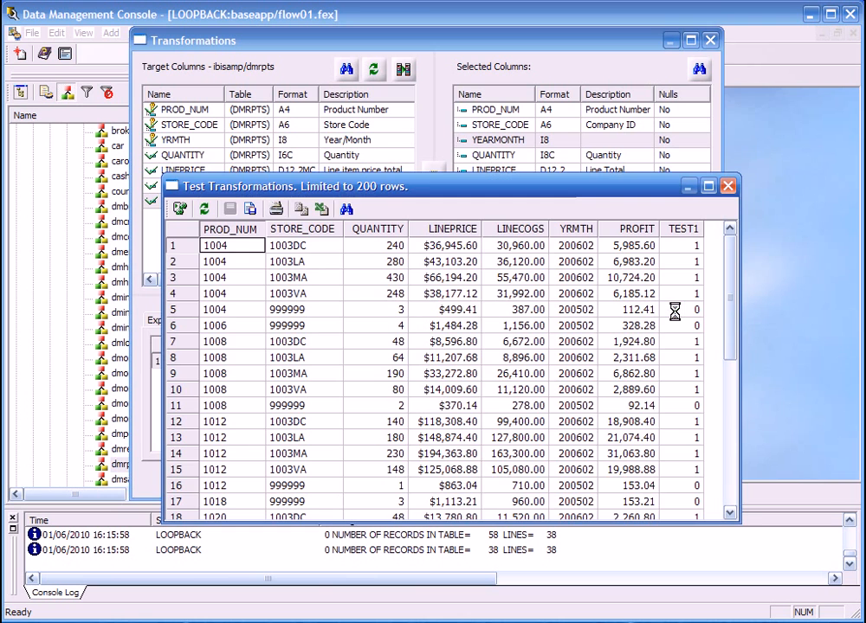
pyautogui.click(727, 186)
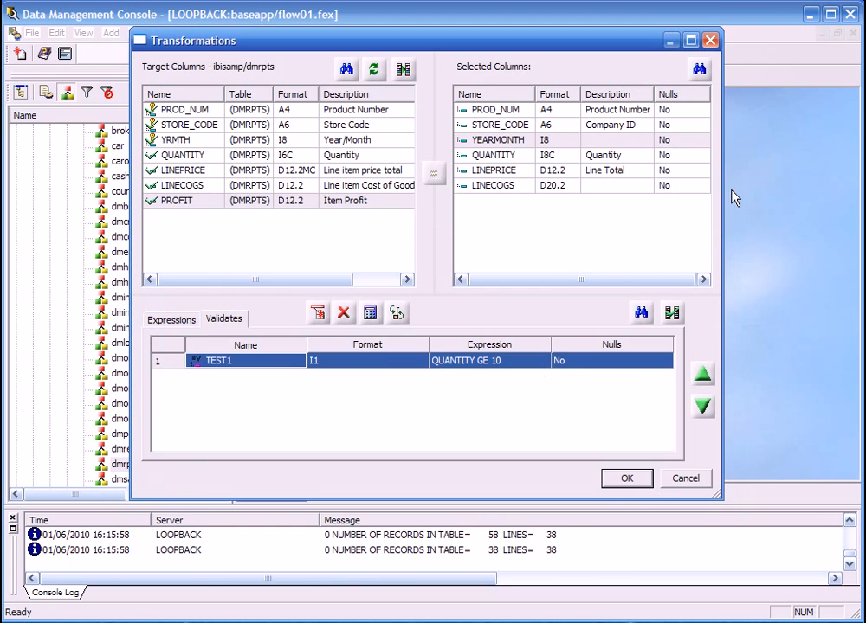
pyautogui.click(628, 483)
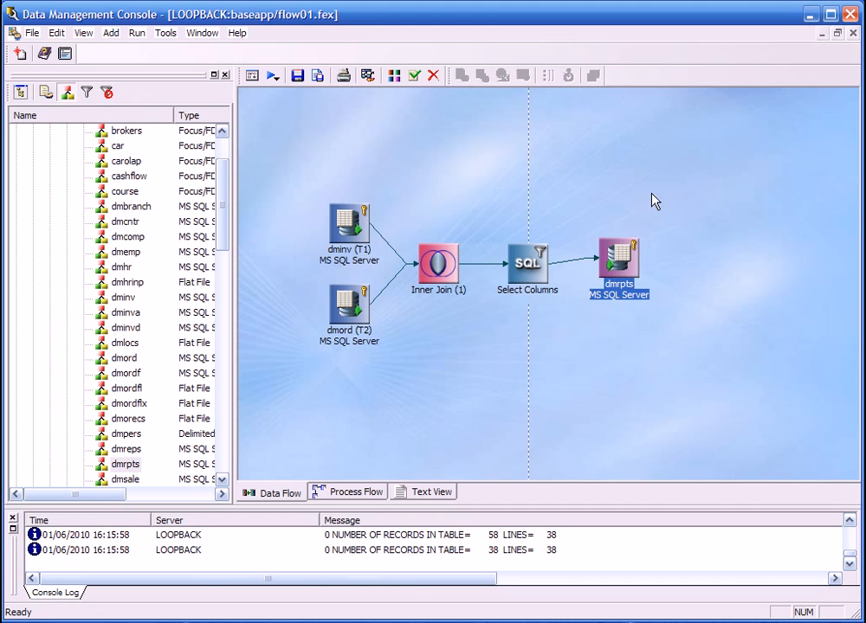
# Add a new target to the data flow above dmrpts and mark its YEARMONTH column as a key.
pyautogui.rightClick(615, 162)
pyautogui.moveTo(634, 166)
pyautogui.click(746, 165)
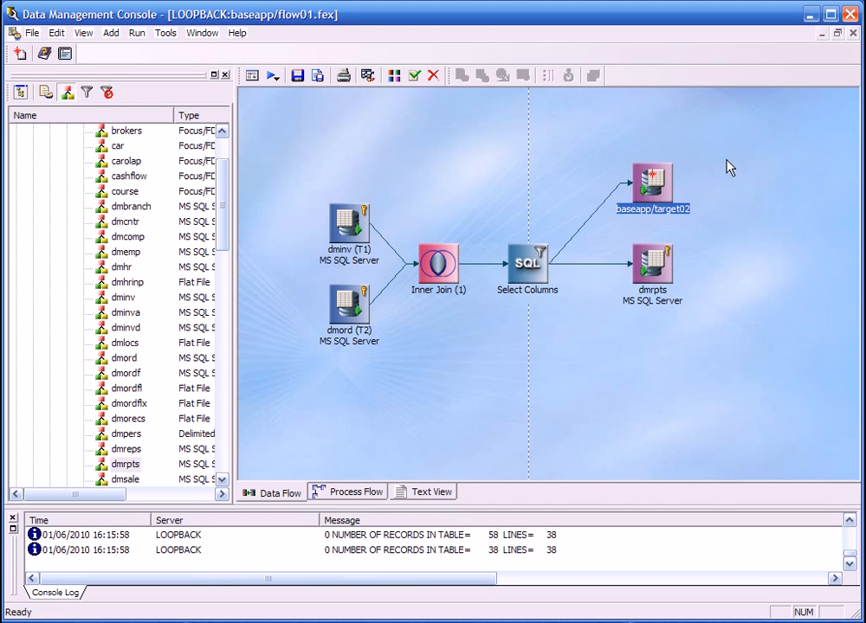
pyautogui.doubleClick(660, 179)
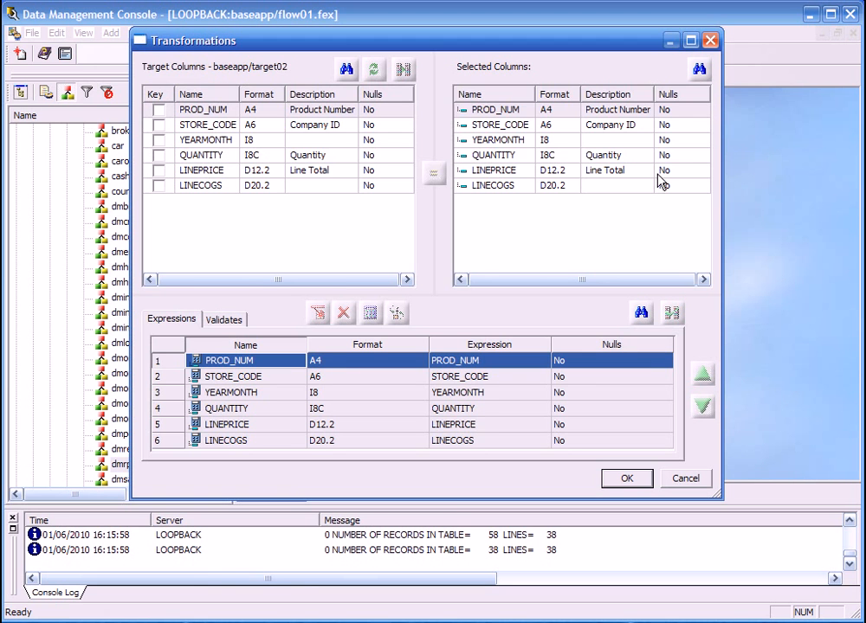
pyautogui.click(159, 141)
pyautogui.click(624, 478)
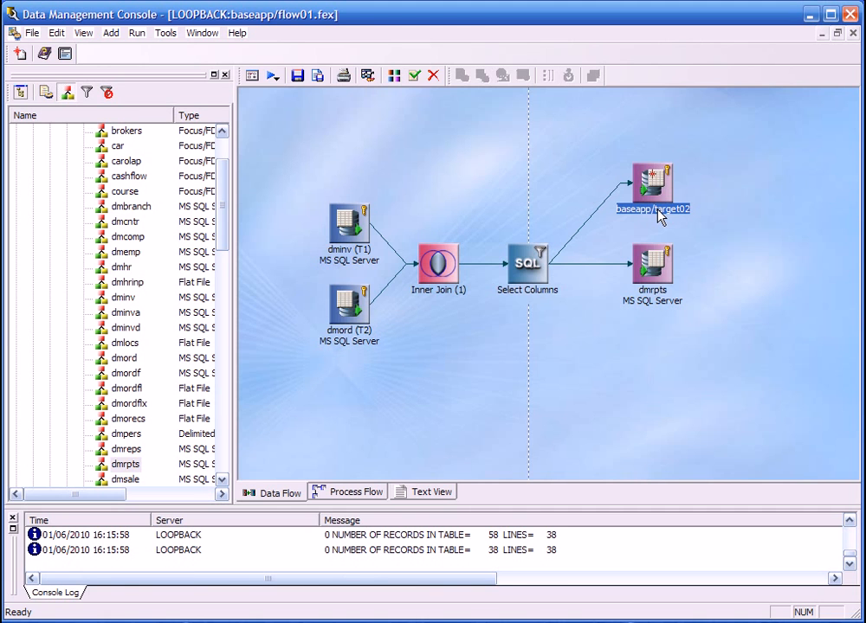
# Set the new target's synonym to baseapp/linerpts and close its properties.
pyautogui.rightClick(658, 199)
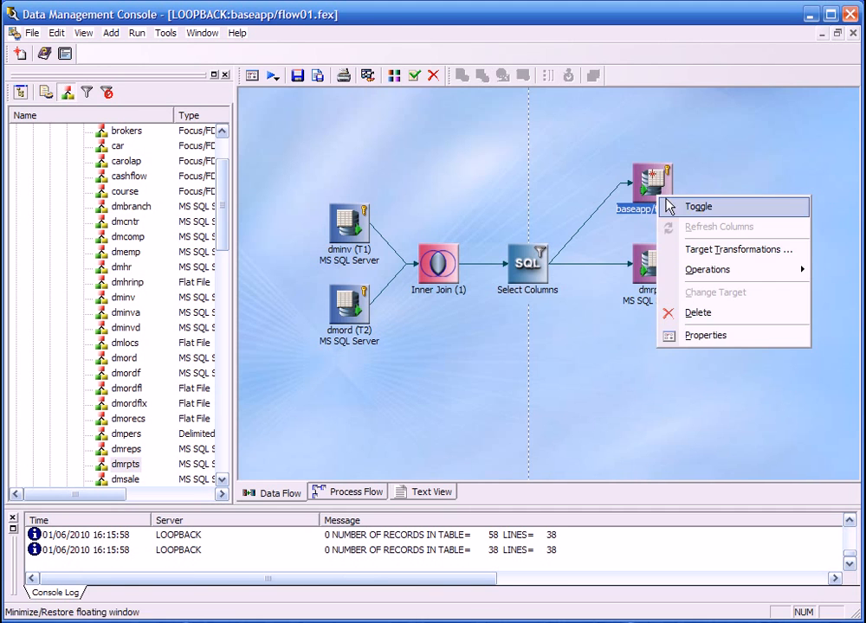
pyautogui.click(704, 337)
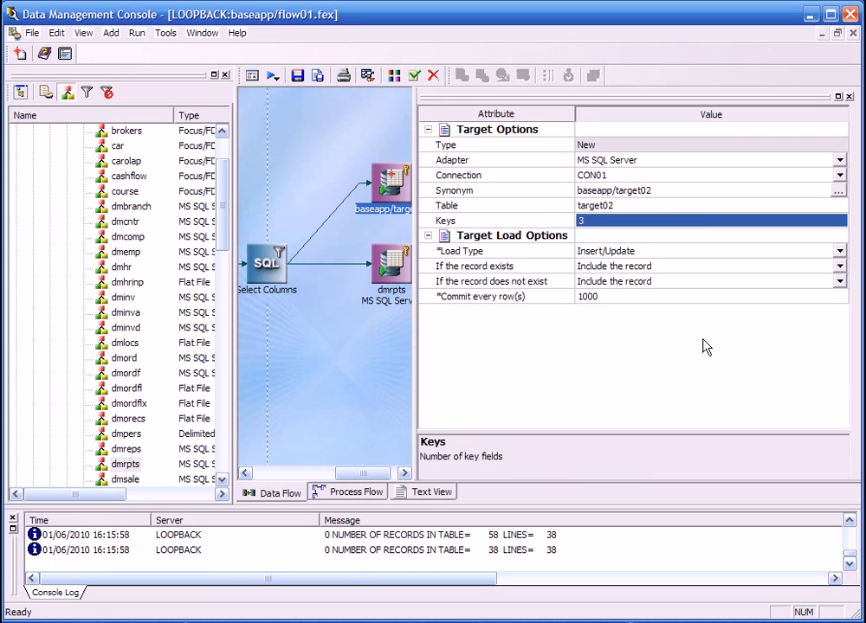
pyautogui.click(686, 192)
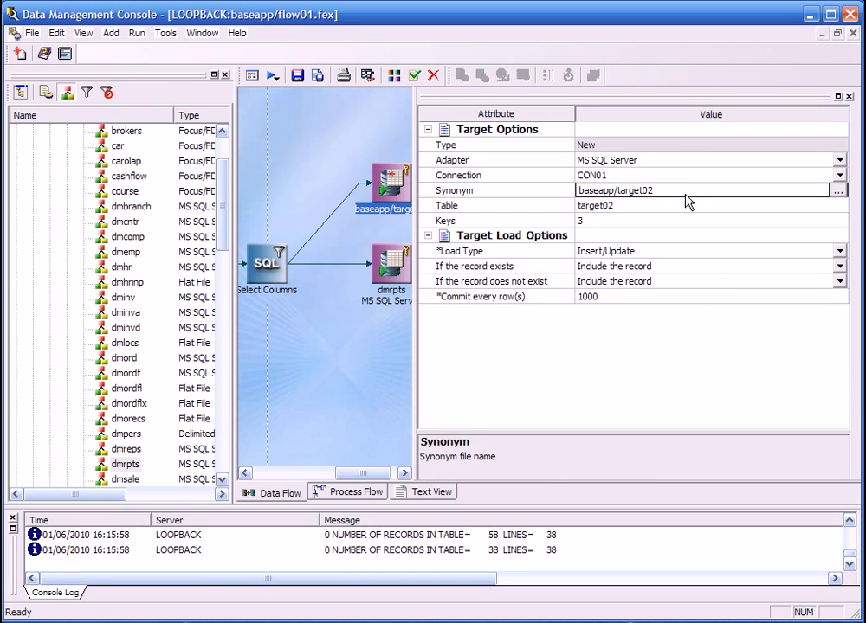
pyautogui.press('BackSpace')
pyautogui.press('BackSpace')
pyautogui.press('BackSpace')
pyautogui.write('li')
pyautogui.press('Return')
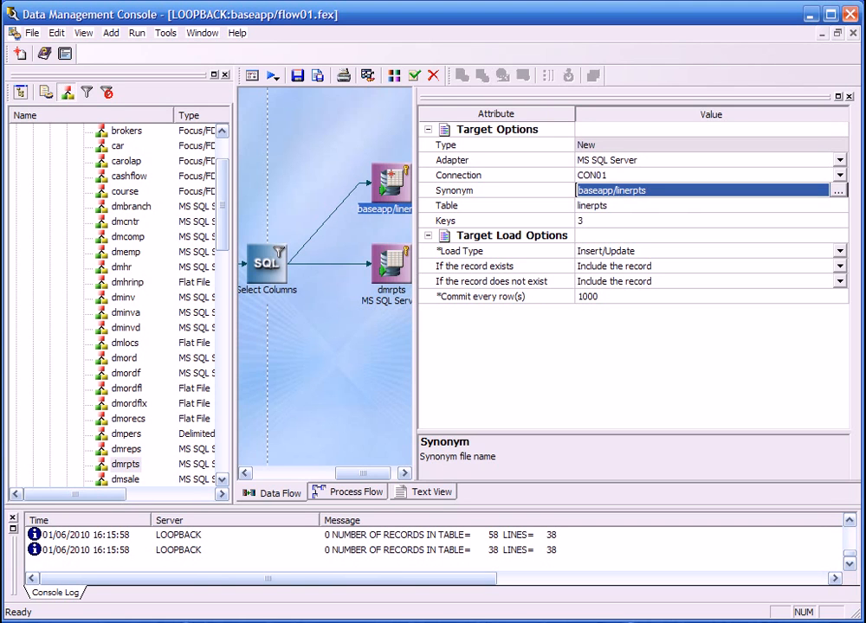
pyautogui.click(849, 97)
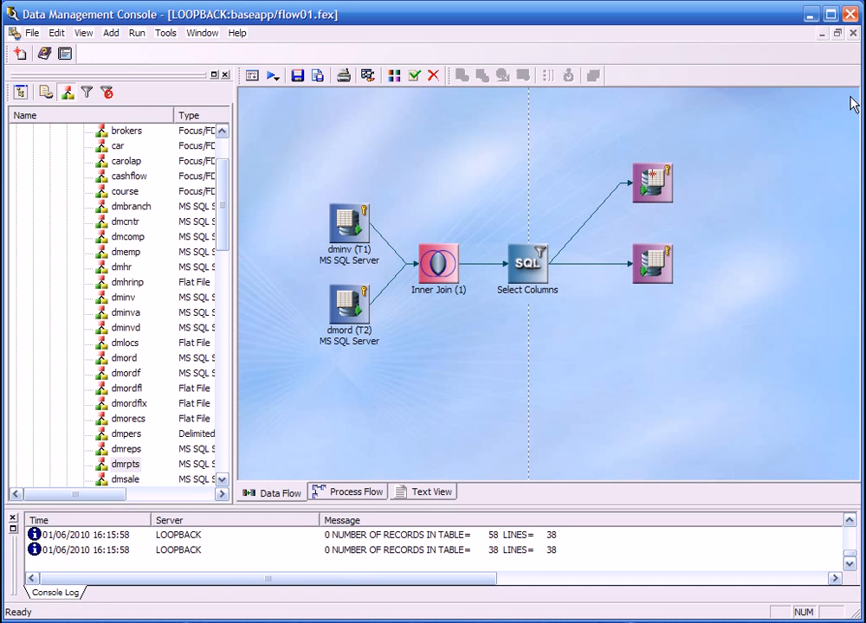
# Save the flow in the baseapp directory under the name data_flow.
pyautogui.click(297, 76)
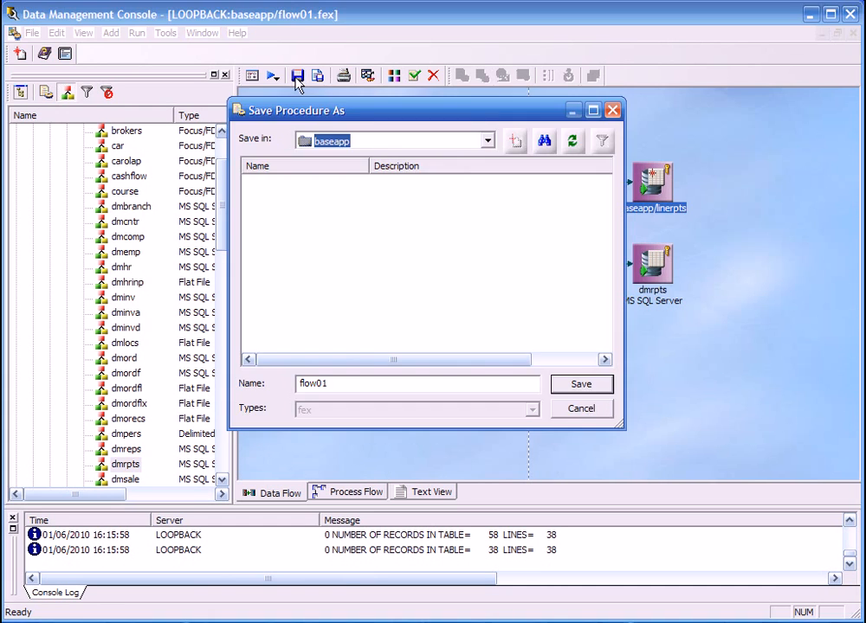
pyautogui.doubleClick(342, 384)
pyautogui.write('data_flow')
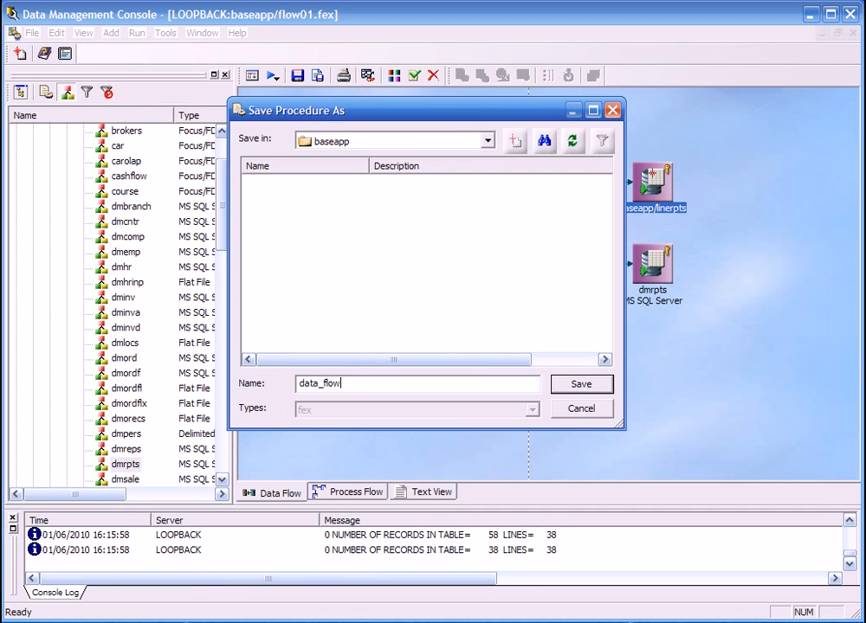
pyautogui.click(576, 386)
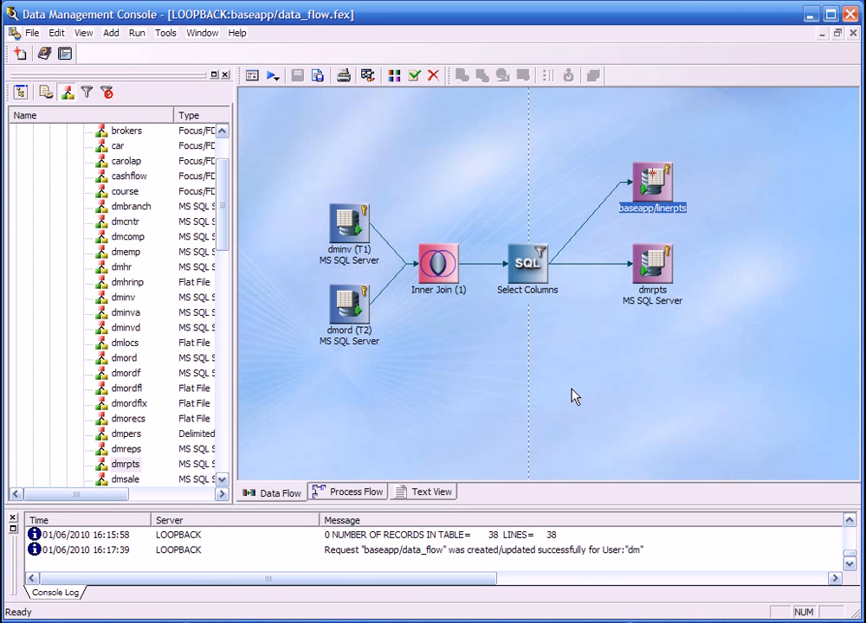
# Run data_flow and review its log and statistics for both targets, closing the report when done.
pyautogui.click(273, 78)
pyautogui.click(294, 97)
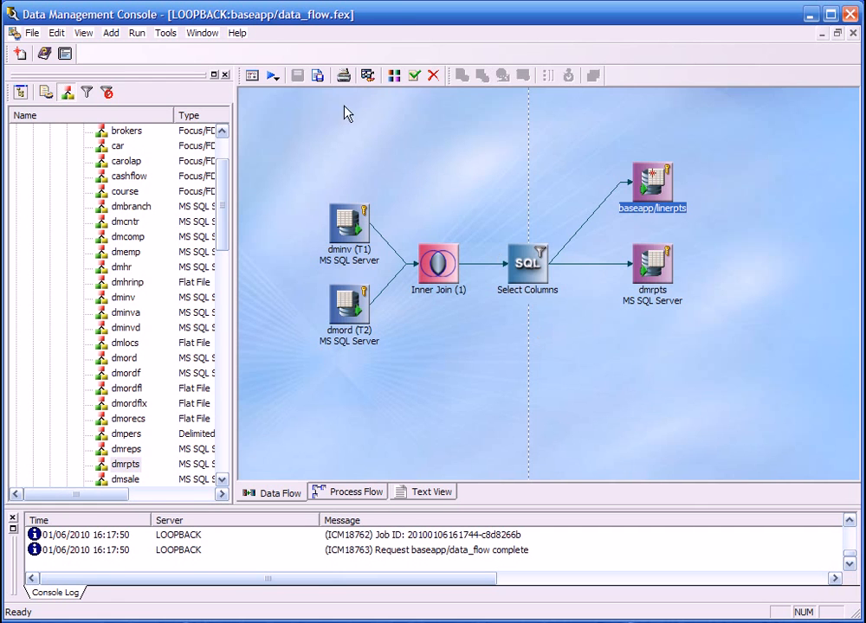
pyautogui.click(369, 78)
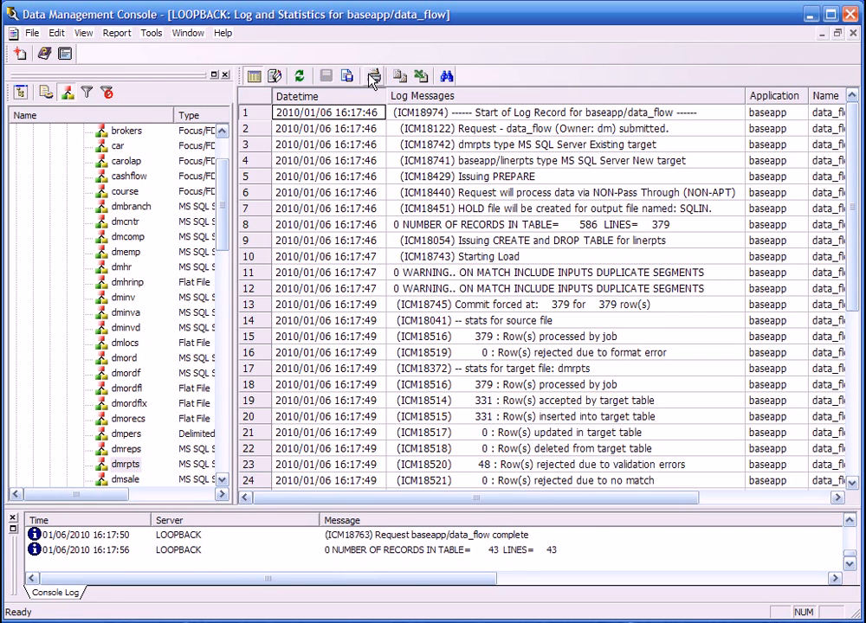
pyautogui.moveTo(846, 149); pyautogui.dragTo(856, 294)
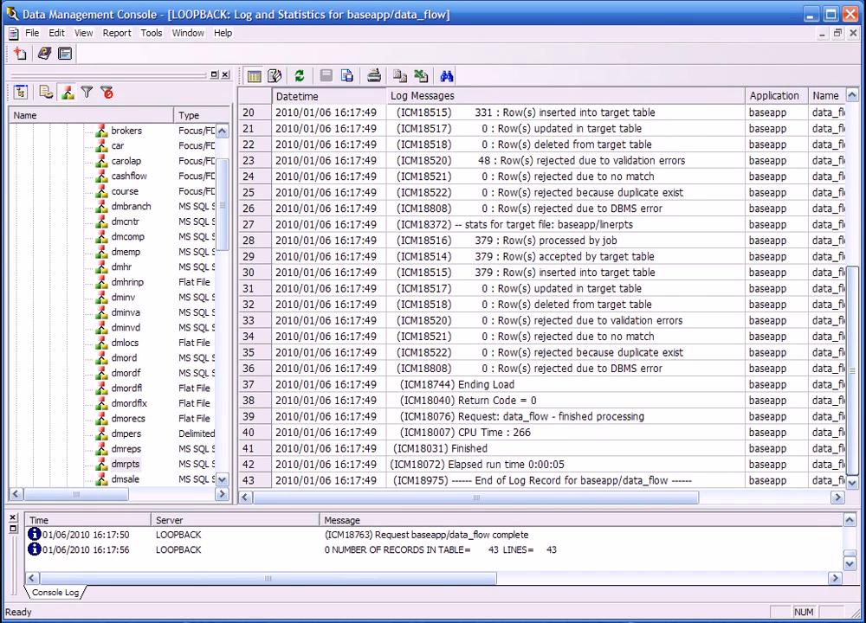
pyautogui.click(852, 35)
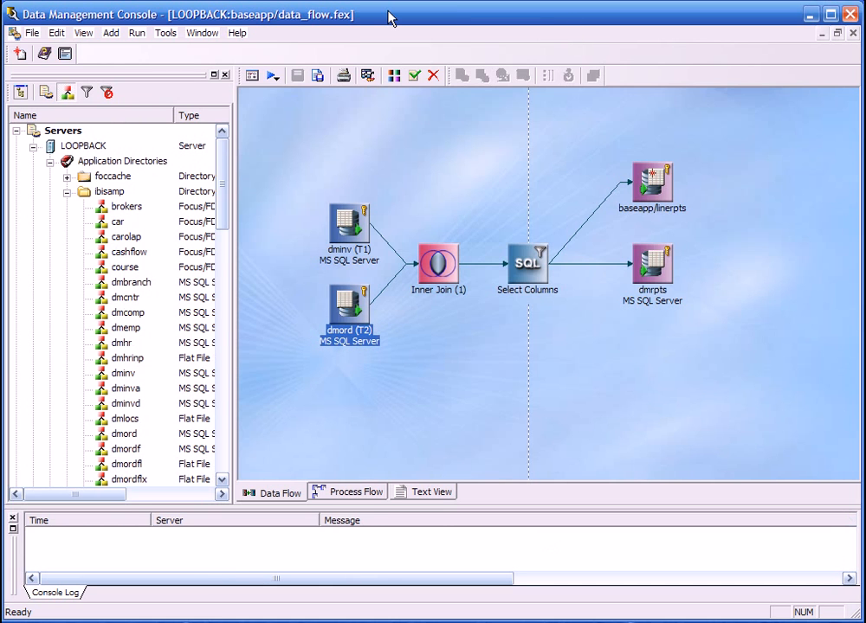
# Create a stored procedure in baseapp with the pasted SQL summing QUANTITY, LINECOGS, LINEPRICE and PROFIT from DMRPTS.
pyautogui.click(67, 191)
pyautogui.rightClick(110, 208)
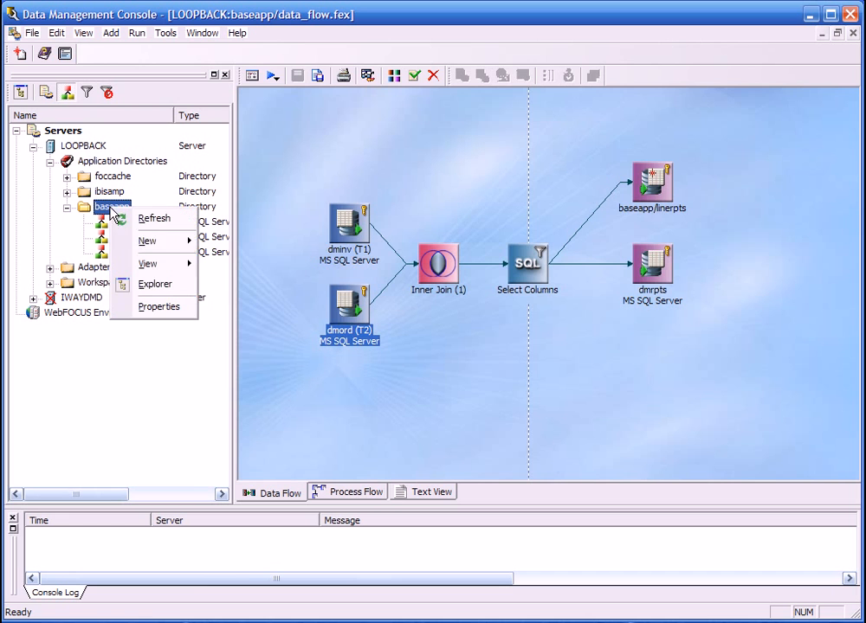
pyautogui.moveTo(170, 251)
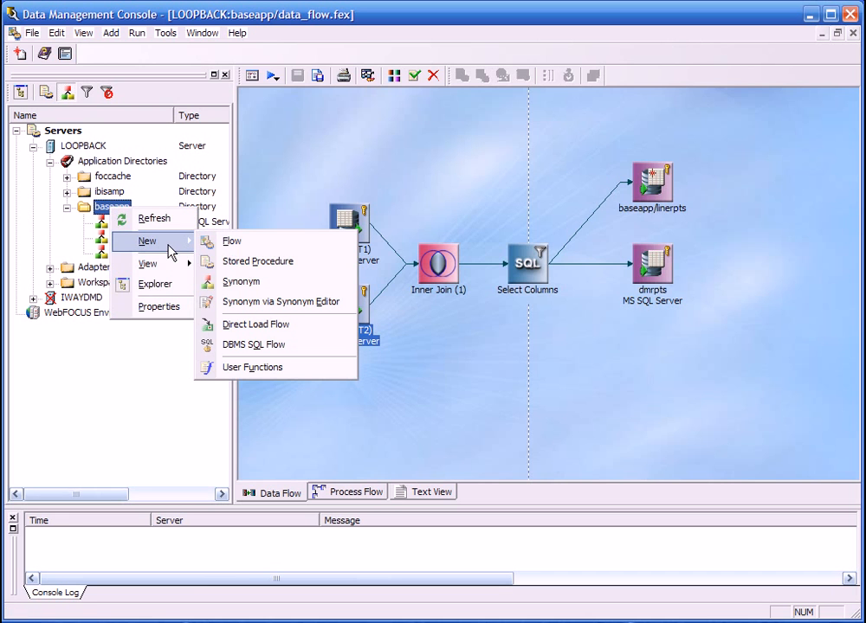
pyautogui.click(251, 262)
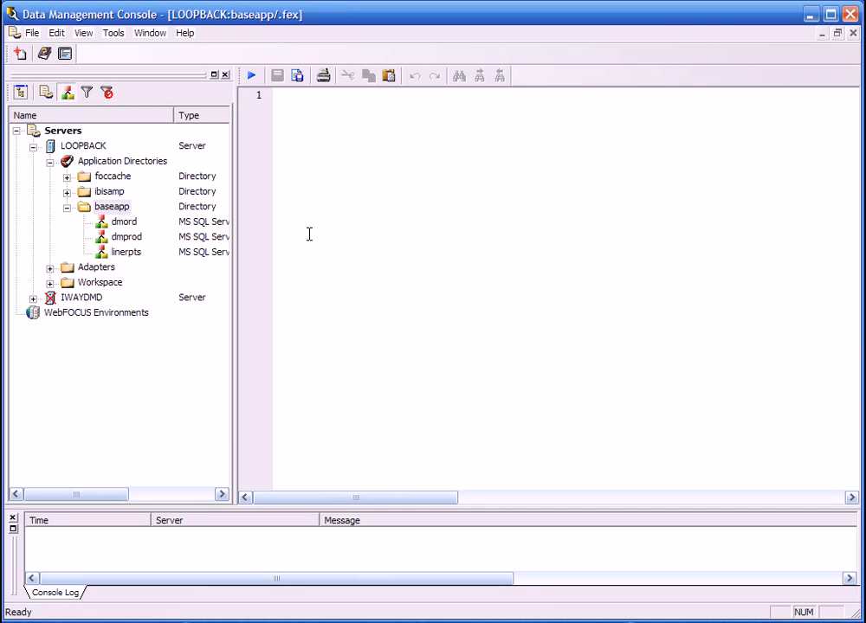
pyautogui.write('SQL SELECT SUM(QUANTITY), SUM(LINECOGS), SUM(LINEPRICE), SUM(PROFIT) FROM DMRPTS; END')
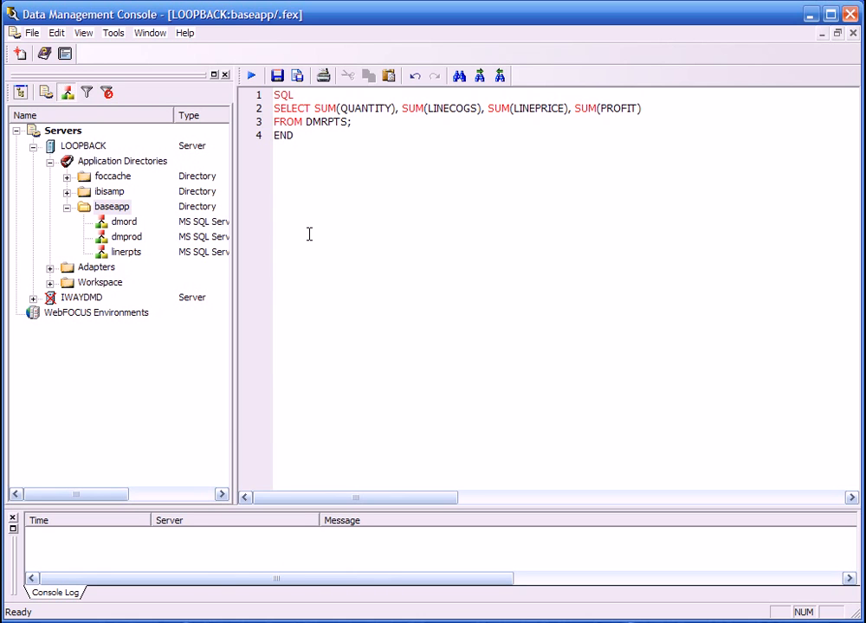
# Save the stored procedure in the baseapp directory as drpts.
pyautogui.click(277, 75)
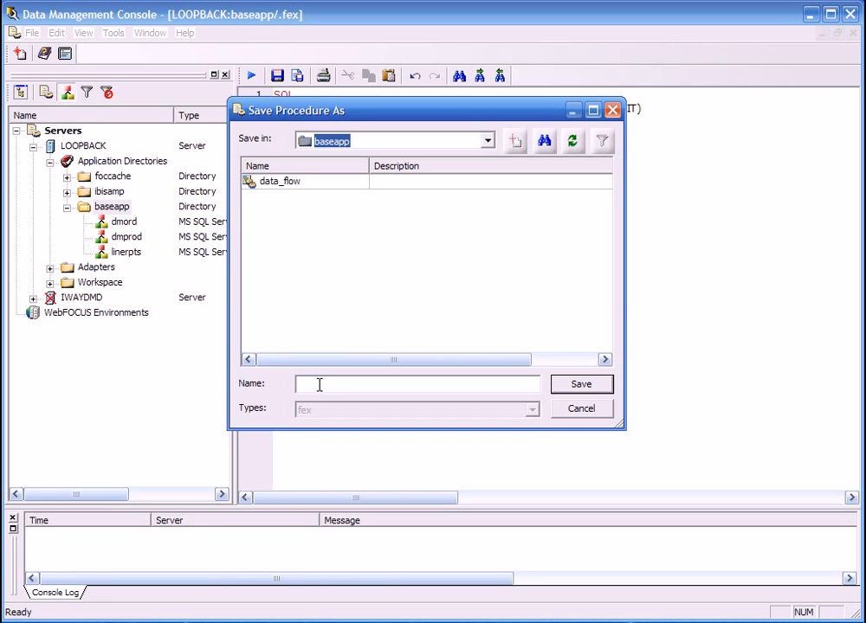
pyautogui.write('drpts')
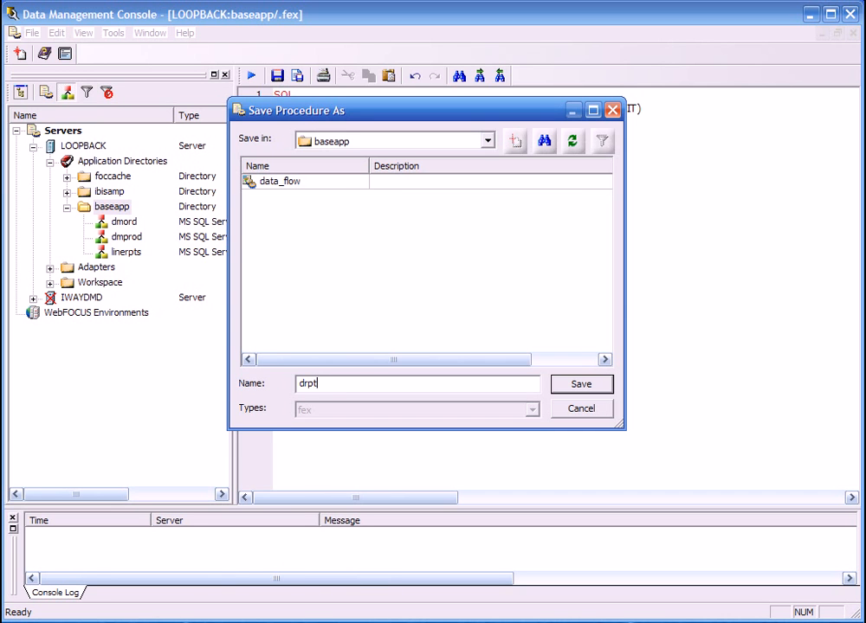
pyautogui.click(572, 386)
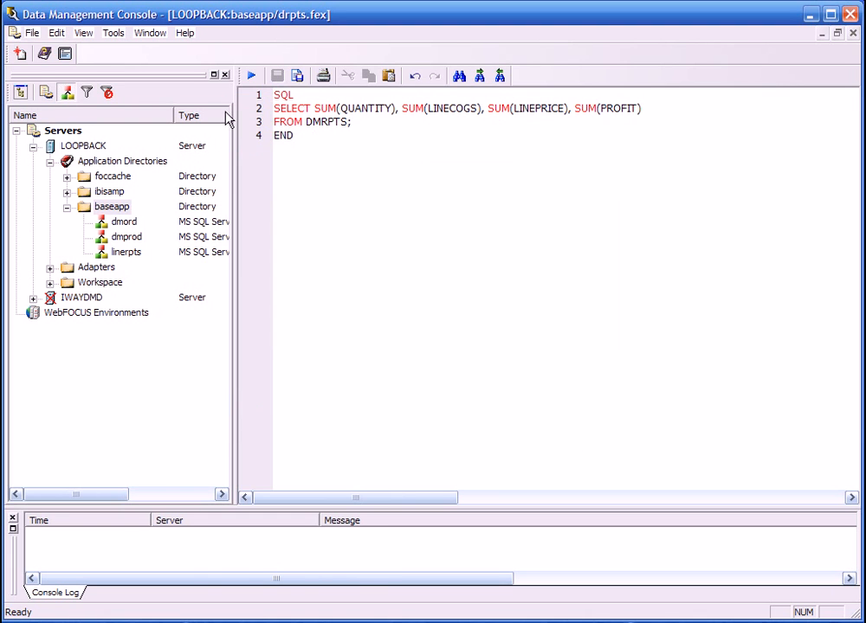
# Run the drpts stored procedure to check its summed values, and close the results and the procedure.
pyautogui.click(252, 78)
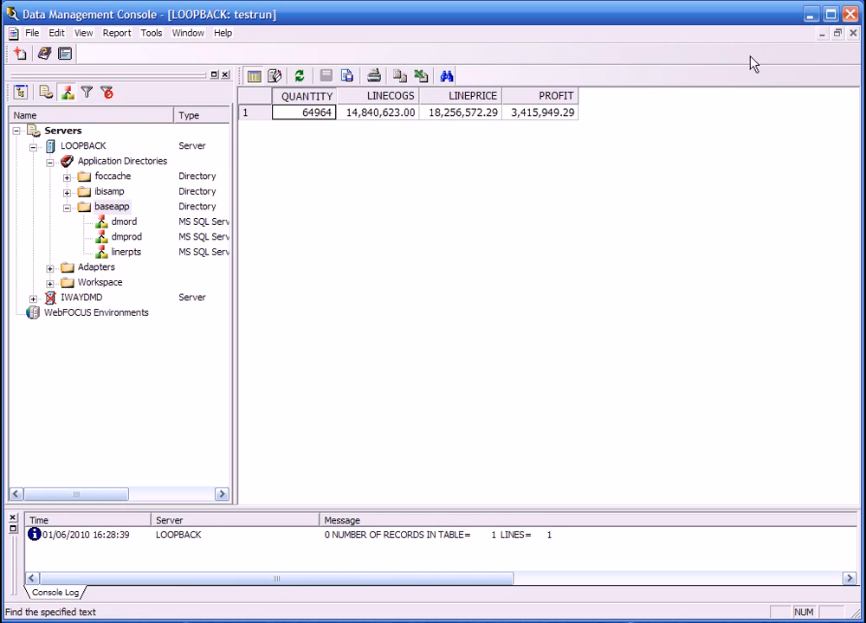
pyautogui.click(851, 34)
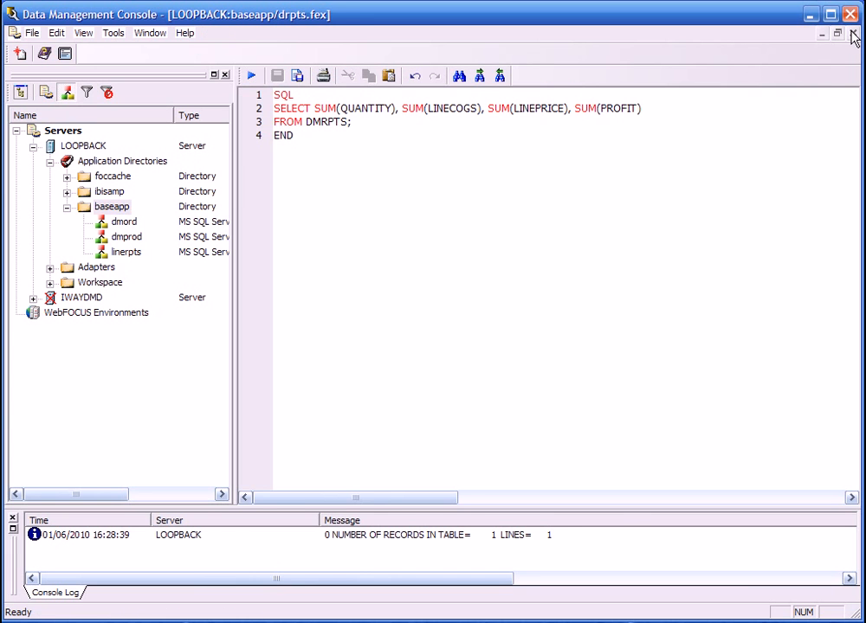
pyautogui.click(851, 35)
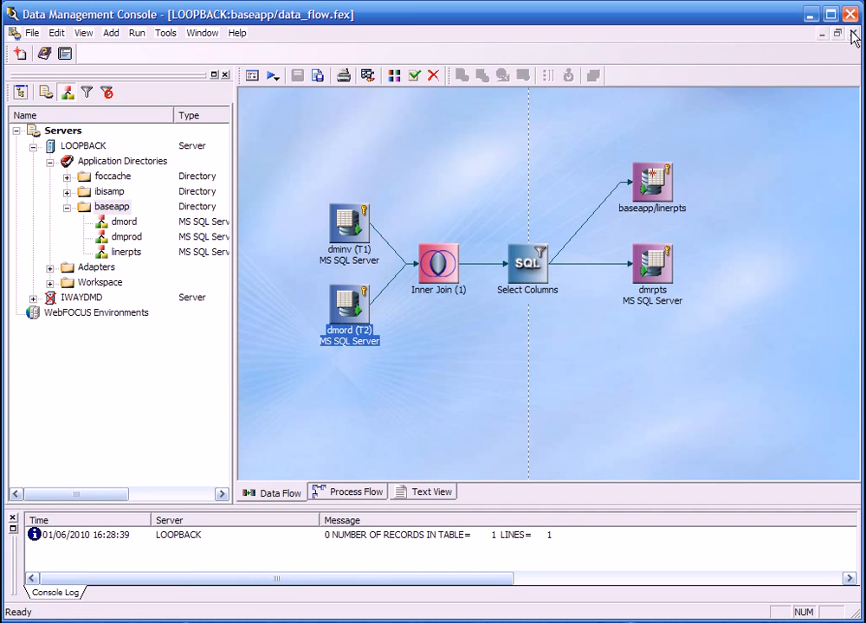
# Create a new flow in the baseapp directory and show its process flow.
pyautogui.rightClick(112, 209)
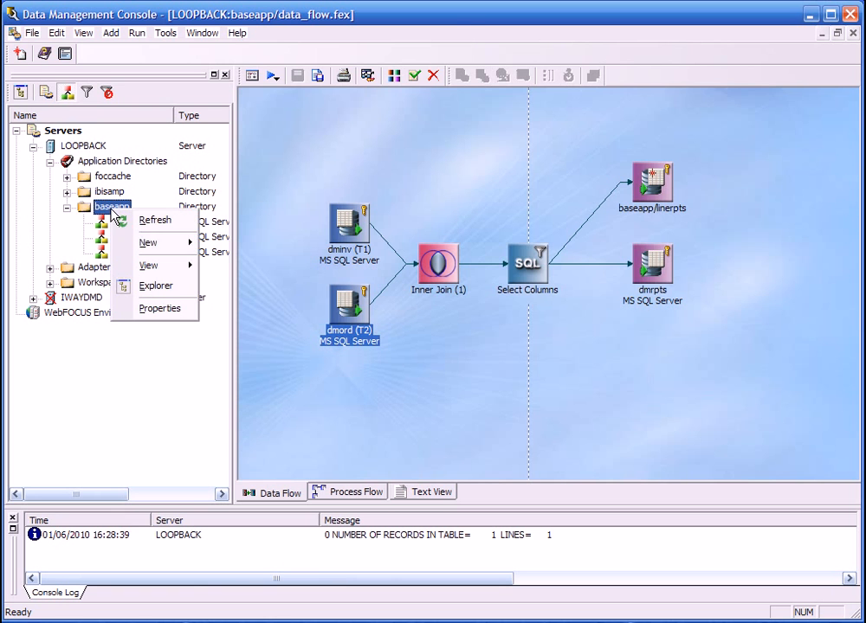
pyautogui.moveTo(154, 244)
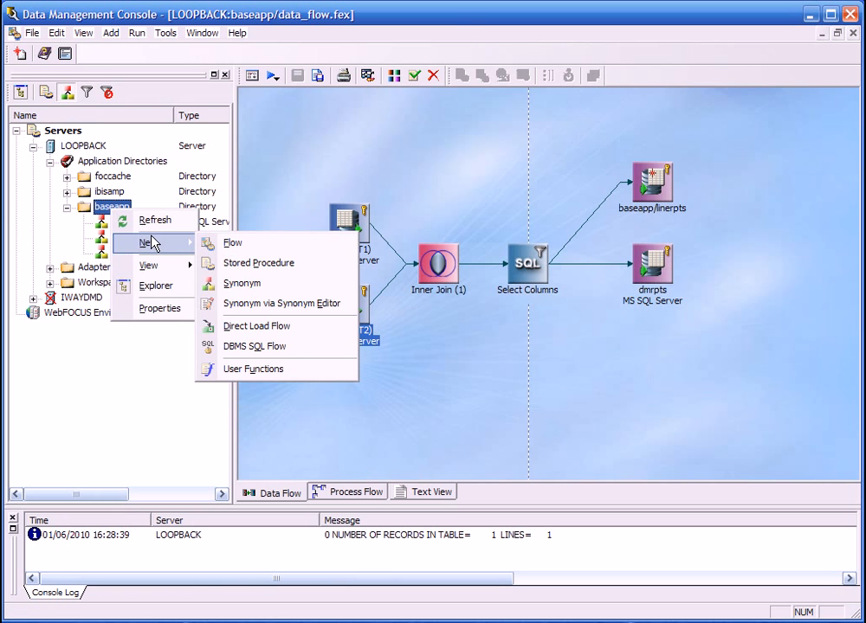
pyautogui.click(214, 245)
pyautogui.click(342, 498)
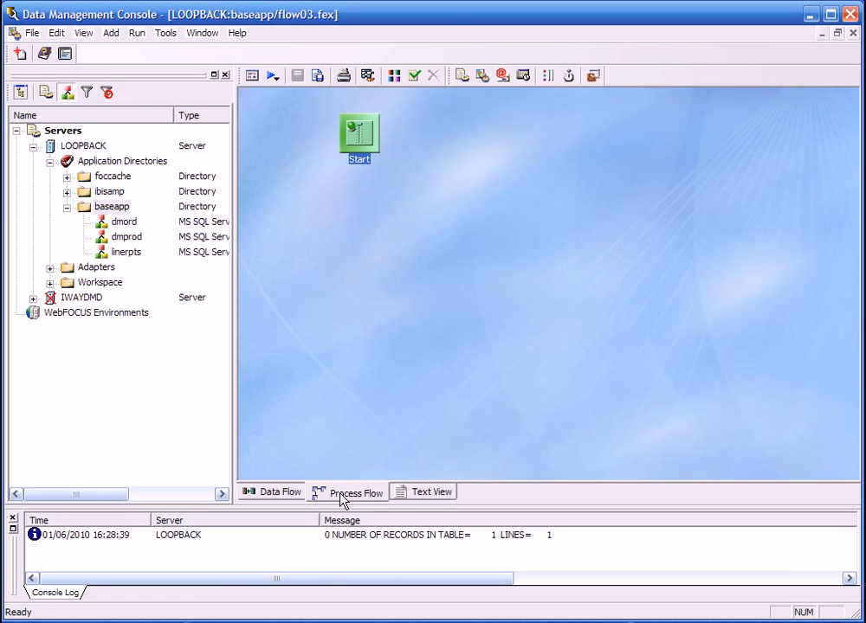
# Show the procedures in the directory tree, add data_flow to the process flow and connect Start to it.
pyautogui.click(45, 92)
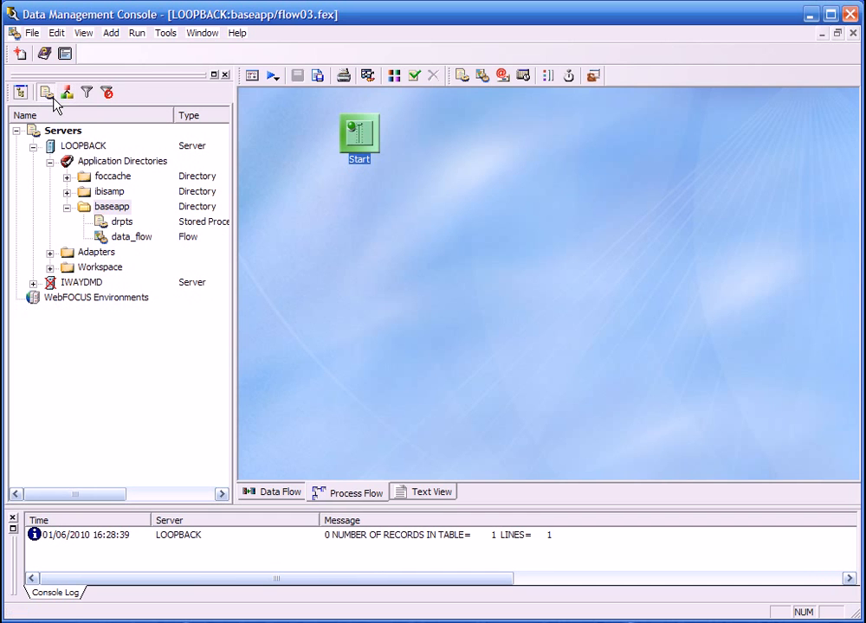
pyautogui.moveTo(131, 236); pyautogui.dragTo(435, 139)
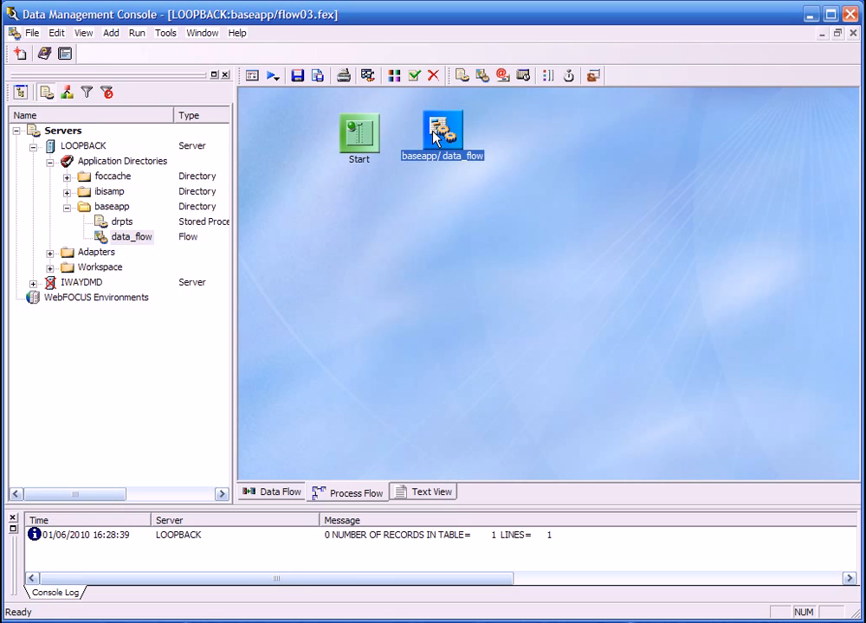
pyautogui.moveTo(360, 131); pyautogui.dragTo(449, 137)
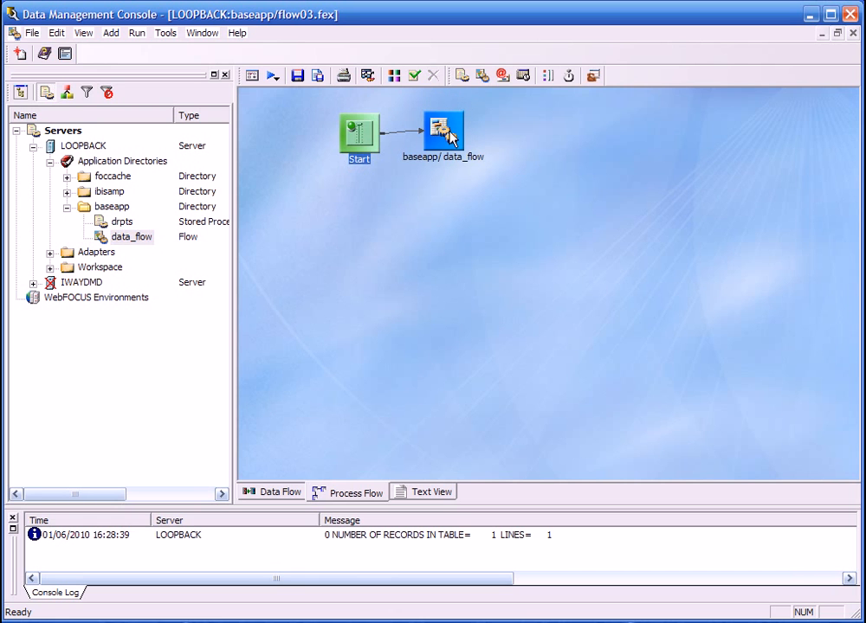
# Add the drpts stored procedure and, below it, an Email object to the process flow, and connect data_flow to each.
pyautogui.click(121, 223)
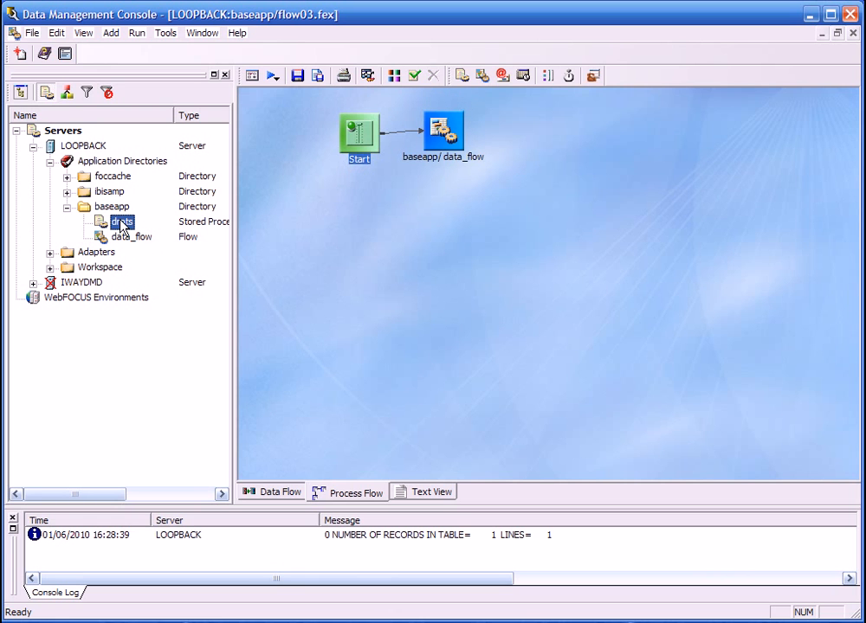
pyautogui.moveTo(121, 222); pyautogui.dragTo(558, 130)
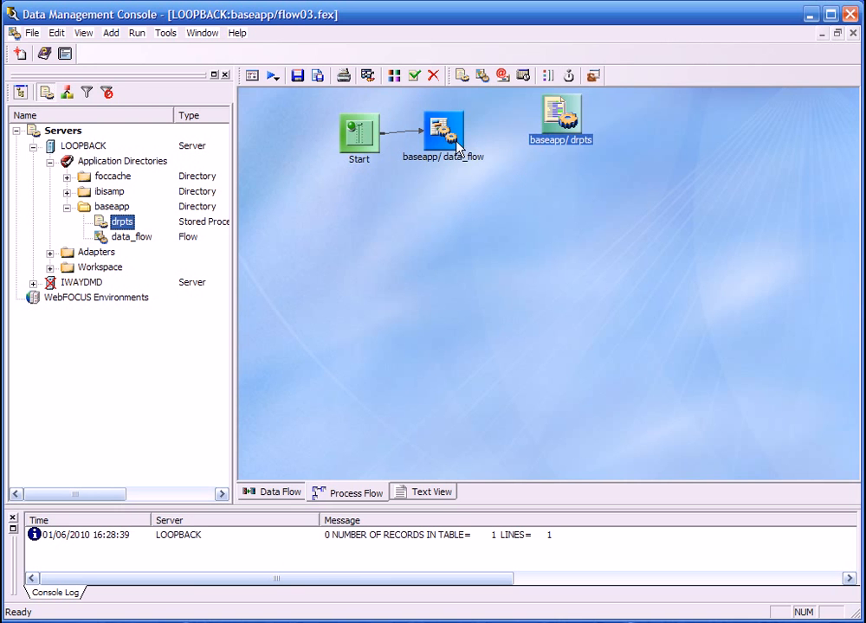
pyautogui.moveTo(456, 141)
pyautogui.mouseDown()
pyautogui.moveTo(493, 120)
pyautogui.moveTo(560, 112)
pyautogui.mouseUp()
pyautogui.click(563, 134)
pyautogui.moveTo(502, 76); pyautogui.dragTo(570, 227)
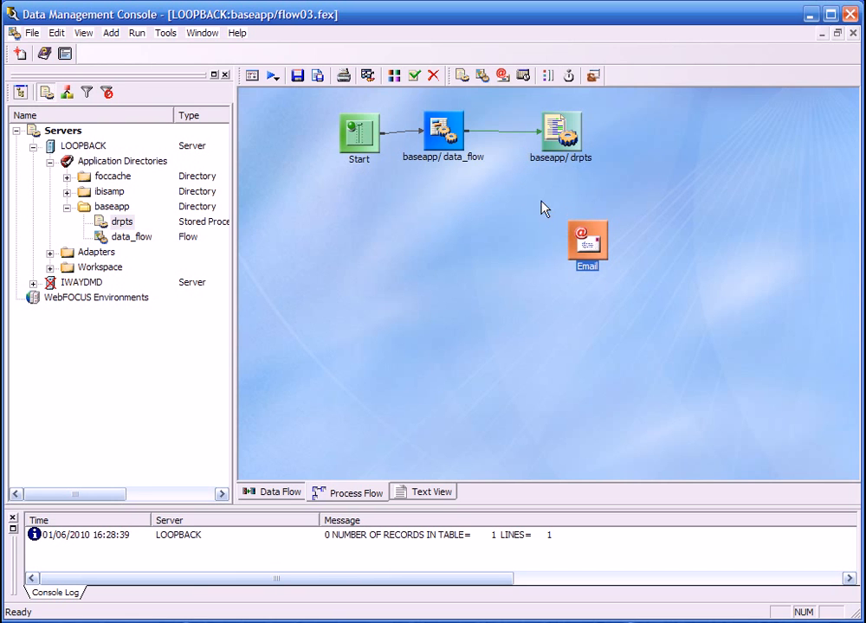
pyautogui.moveTo(465, 152)
pyautogui.mouseDown()
pyautogui.moveTo(583, 245)
pyautogui.moveTo(559, 233)
pyautogui.mouseUp()
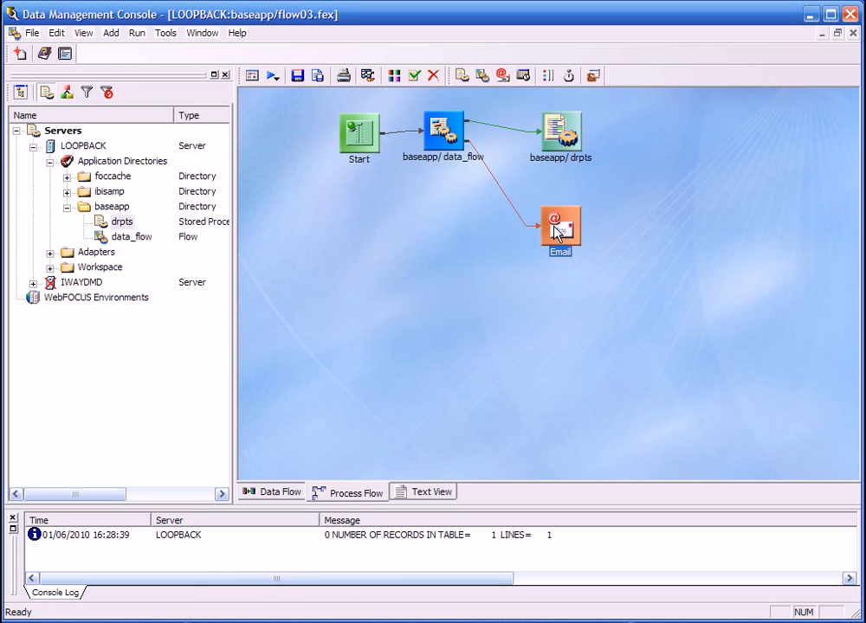
# Check the condition types on the links from data_flow to Email and to drpts, accepting each as is.
pyautogui.doubleClick(506, 202)
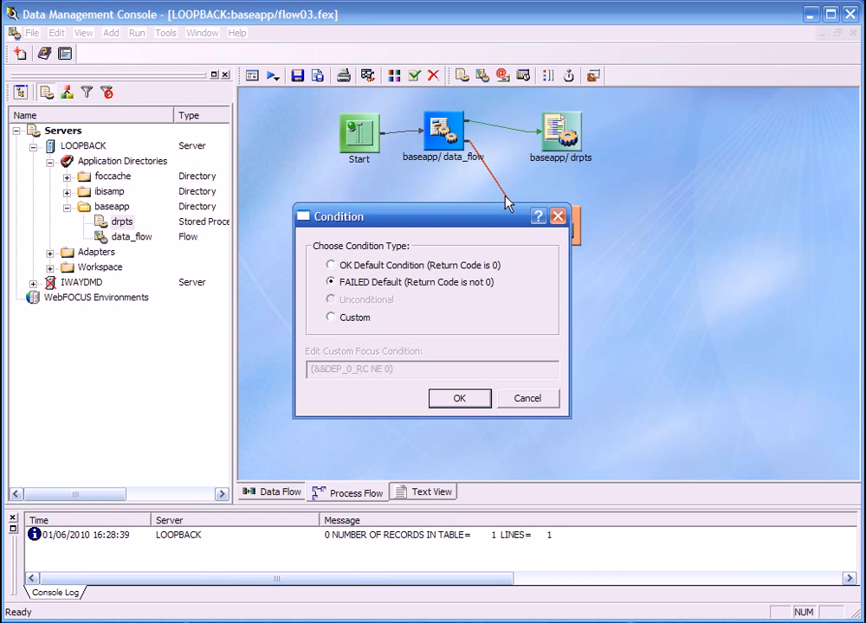
pyautogui.click(460, 402)
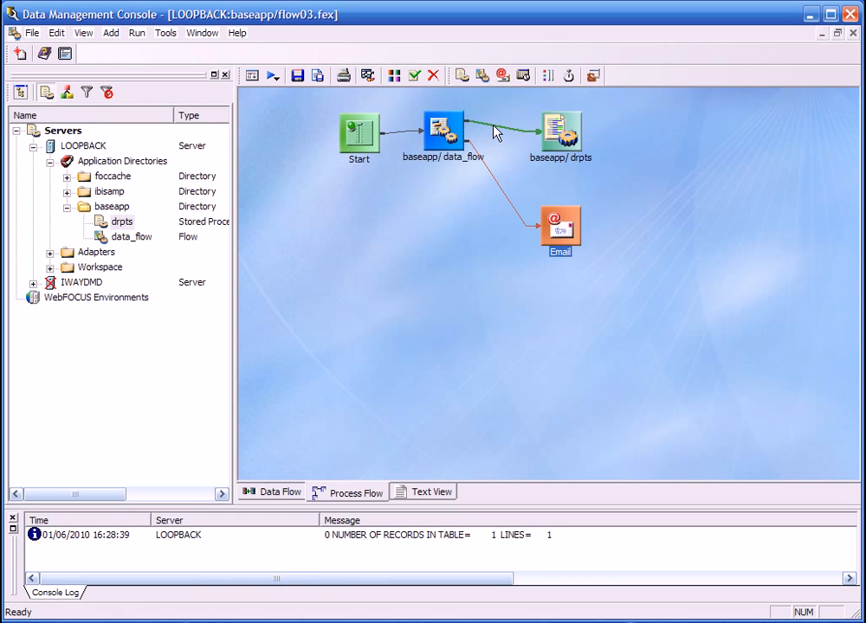
pyautogui.doubleClick(494, 131)
pyautogui.click(459, 399)
# Save the new flow in the baseapp directory under the name process_flow.
pyautogui.click(298, 76)
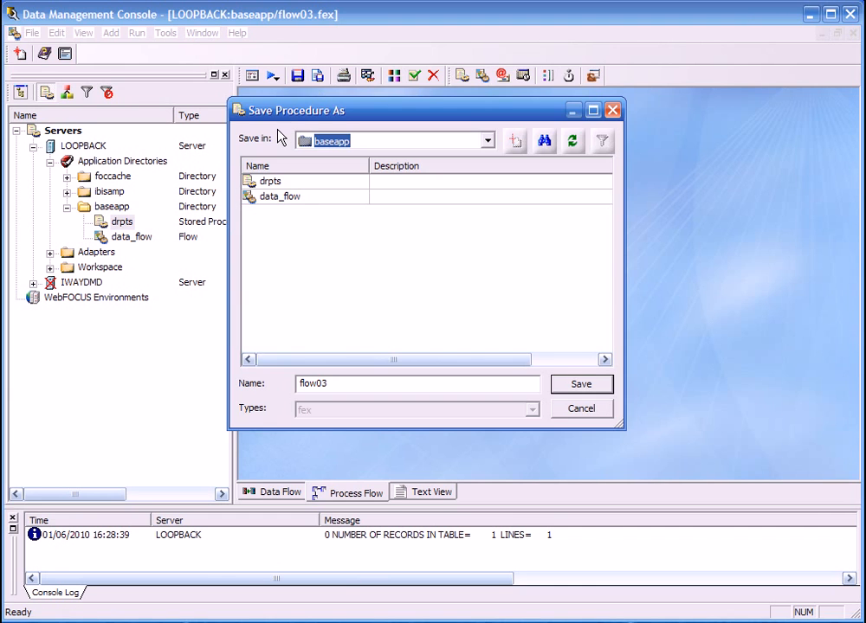
pyautogui.doubleClick(343, 384)
pyautogui.write('process_flow')
pyautogui.click(568, 385)
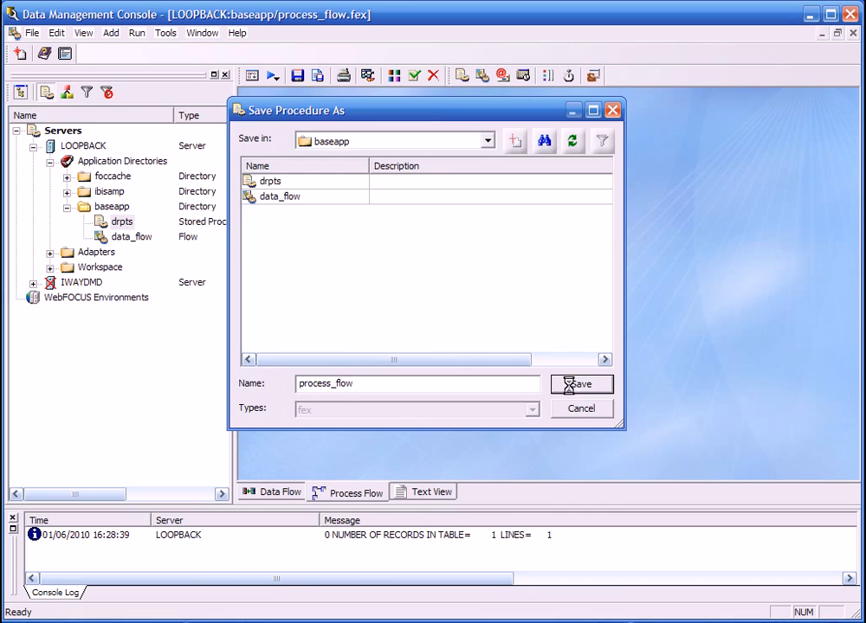
# Run process_flow and review the log of its last execution, closing the log when done.
pyautogui.click(268, 76)
pyautogui.click(289, 97)
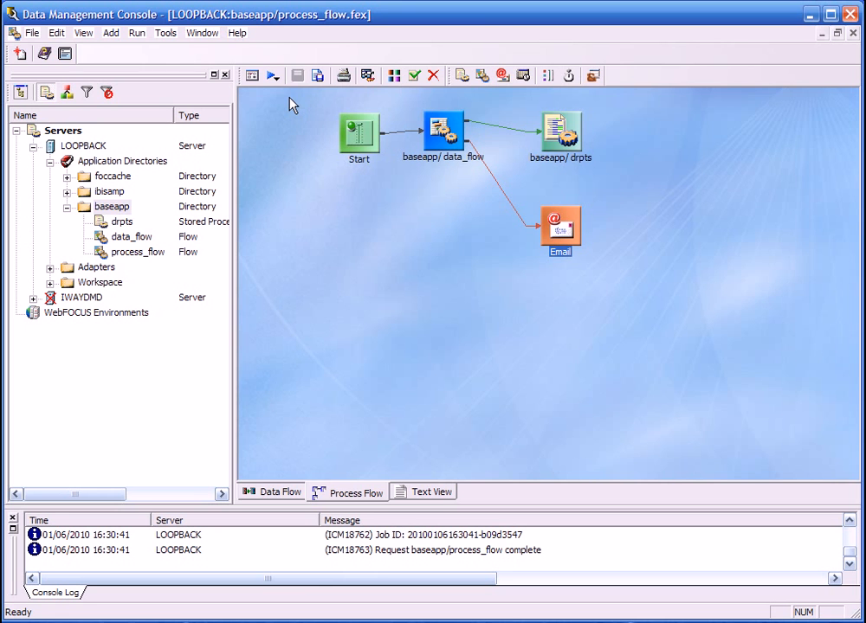
pyautogui.click(363, 76)
pyautogui.moveTo(857, 146); pyautogui.dragTo(860, 112)
pyautogui.click(853, 35)
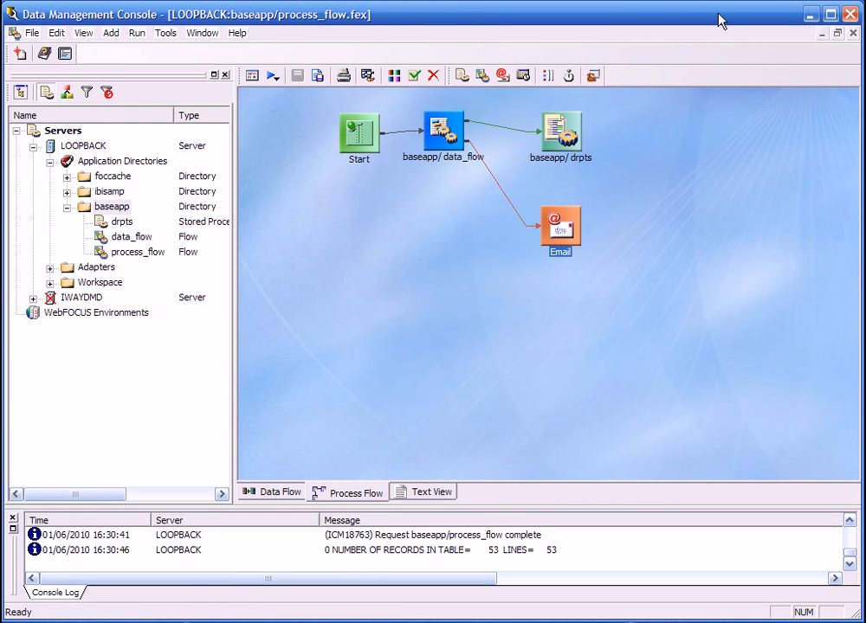
# Add a Schedule object ahead of Start and try the Recurring and Multi-Day schedule types in its properties.
pyautogui.moveTo(523, 75); pyautogui.dragTo(272, 133)
pyautogui.doubleClick(292, 151)
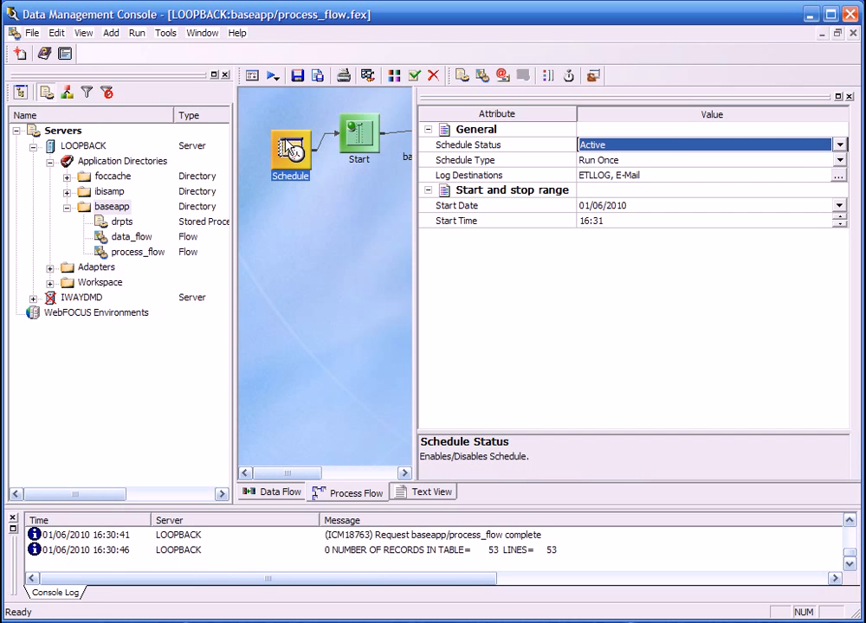
pyautogui.click(838, 161)
pyautogui.click(825, 188)
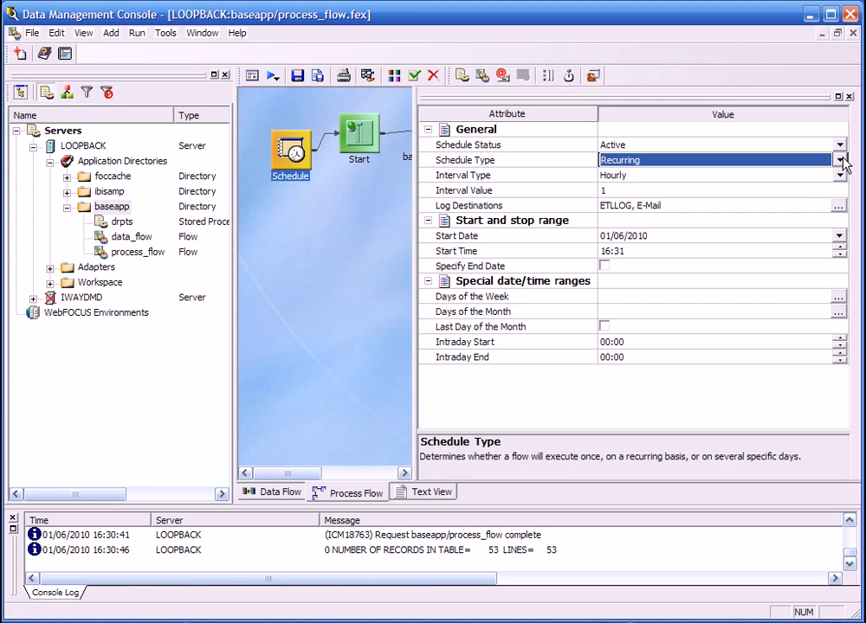
pyautogui.click(838, 161)
pyautogui.click(820, 199)
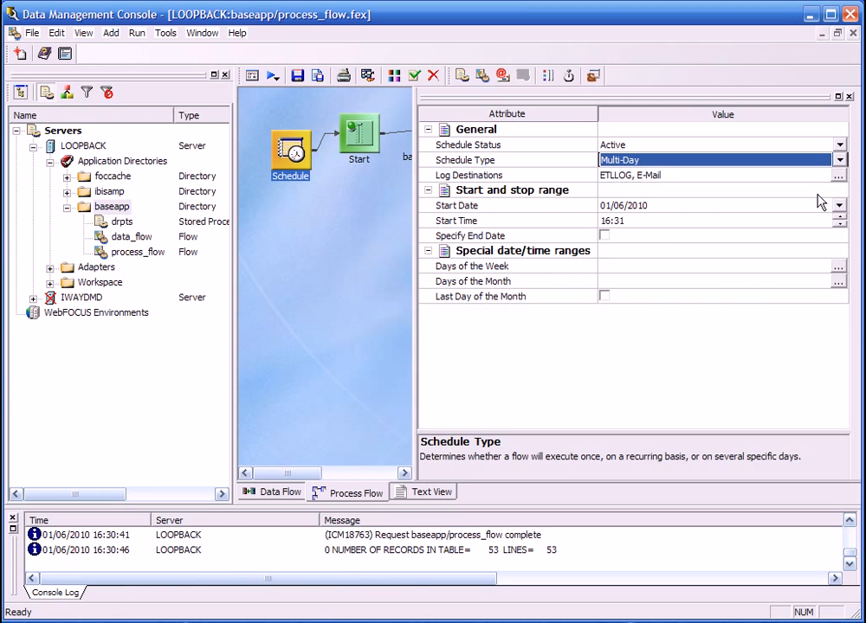
# Examine the Days of the Week and Days of the Month choices of the multi-day schedule without selecting any.
pyautogui.click(837, 268)
pyautogui.click(838, 267)
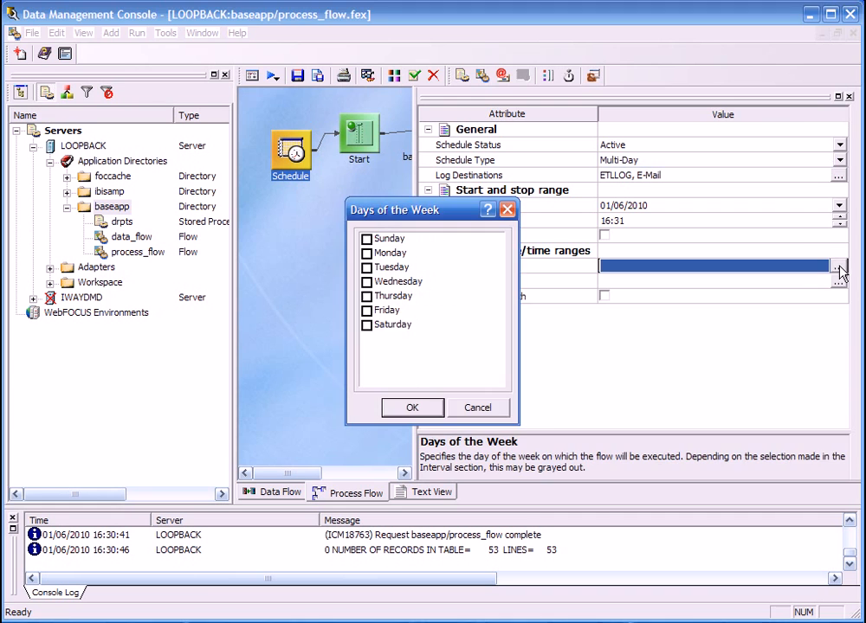
pyautogui.click(507, 210)
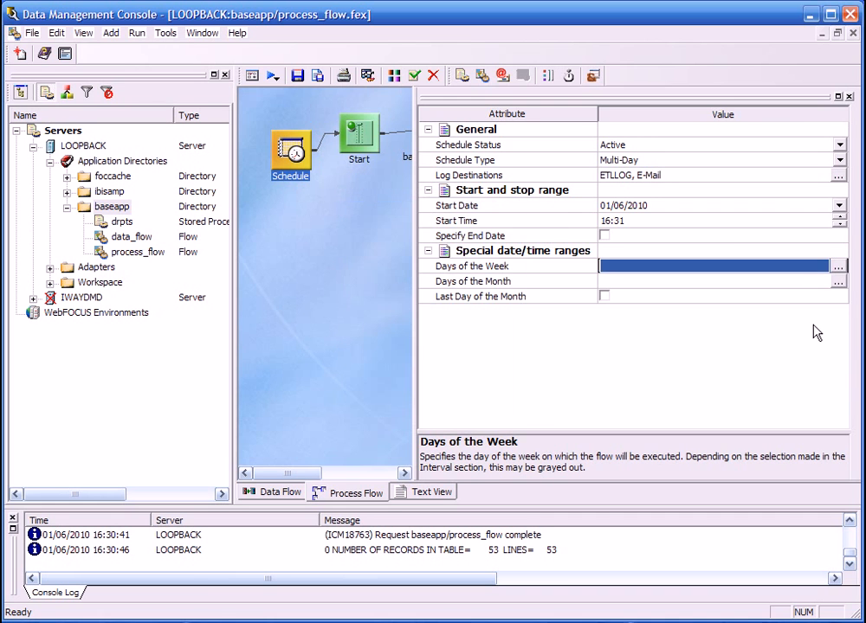
pyautogui.click(837, 281)
pyautogui.click(507, 210)
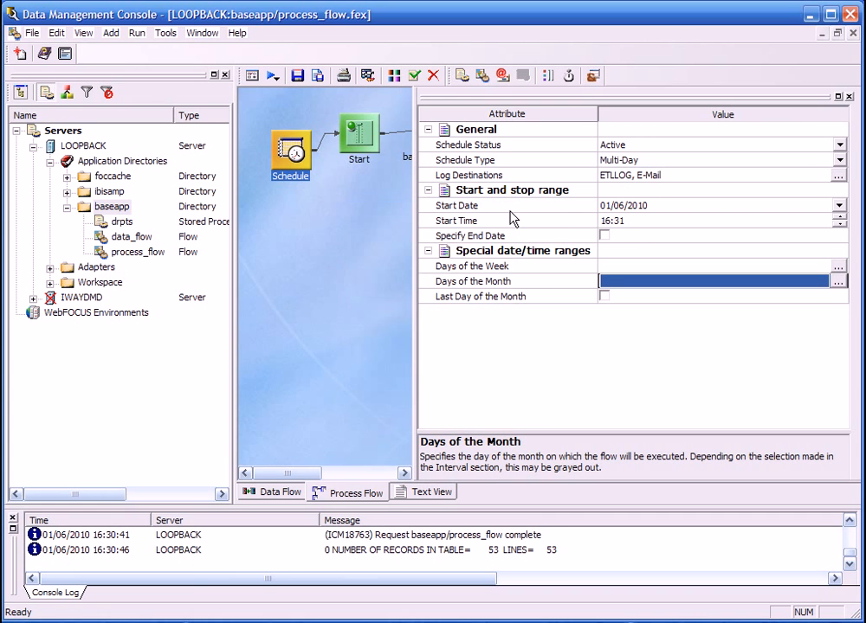
pyautogui.click(849, 97)
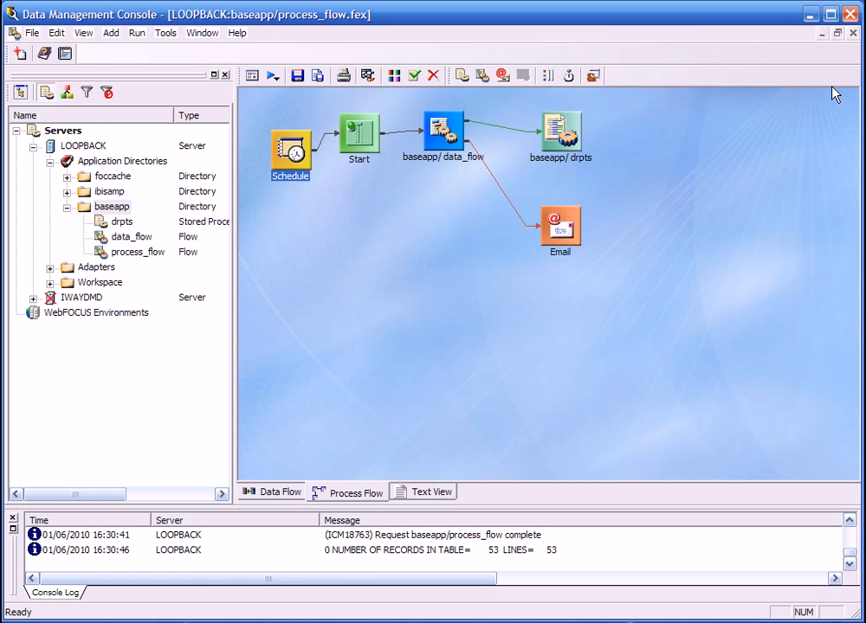
# Close process_flow without saving the schedule changes, and close data_flow as well.
pyautogui.click(852, 32)
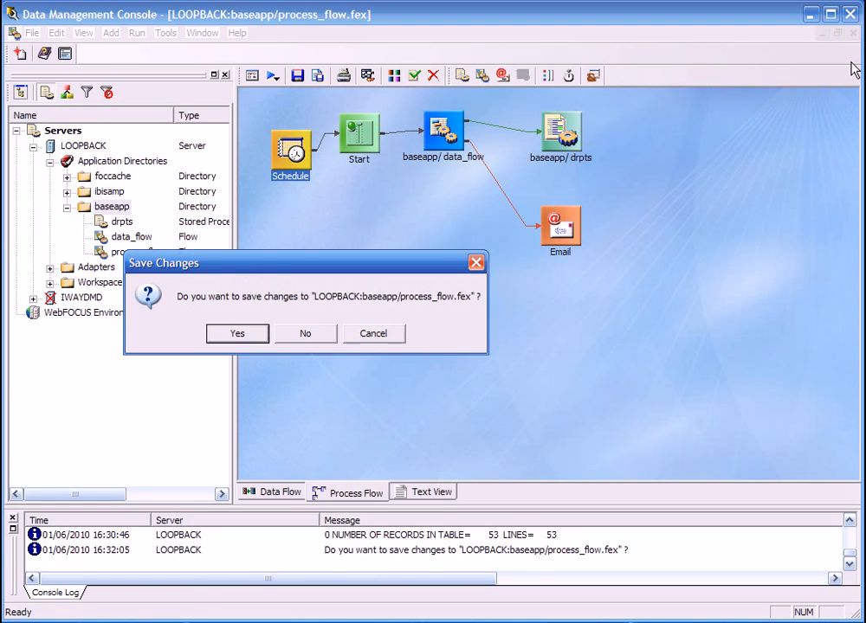
pyautogui.click(326, 333)
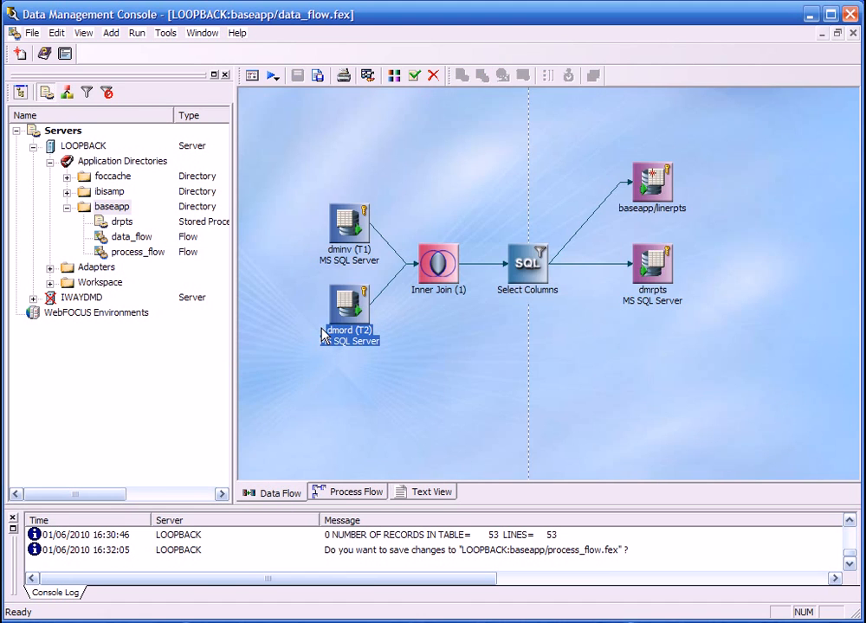
pyautogui.click(852, 33)
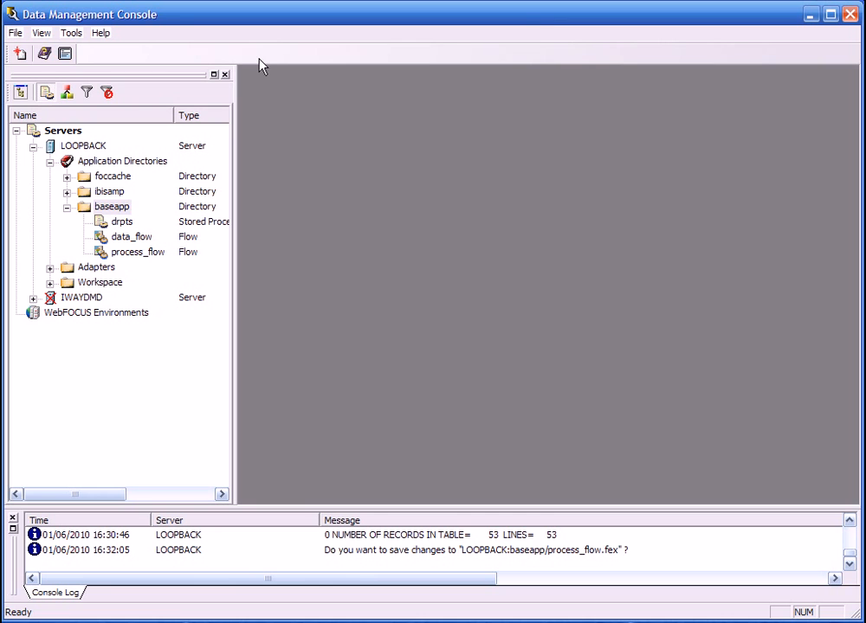
# Show the synonyms in the ibisamp directory and run an impact analysis on dmord.
pyautogui.click(66, 191)
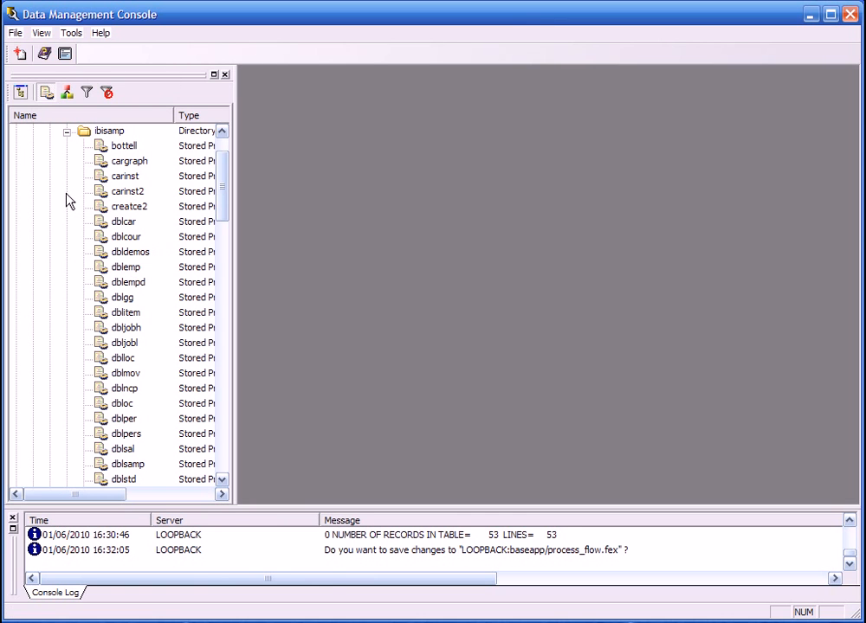
pyautogui.click(67, 92)
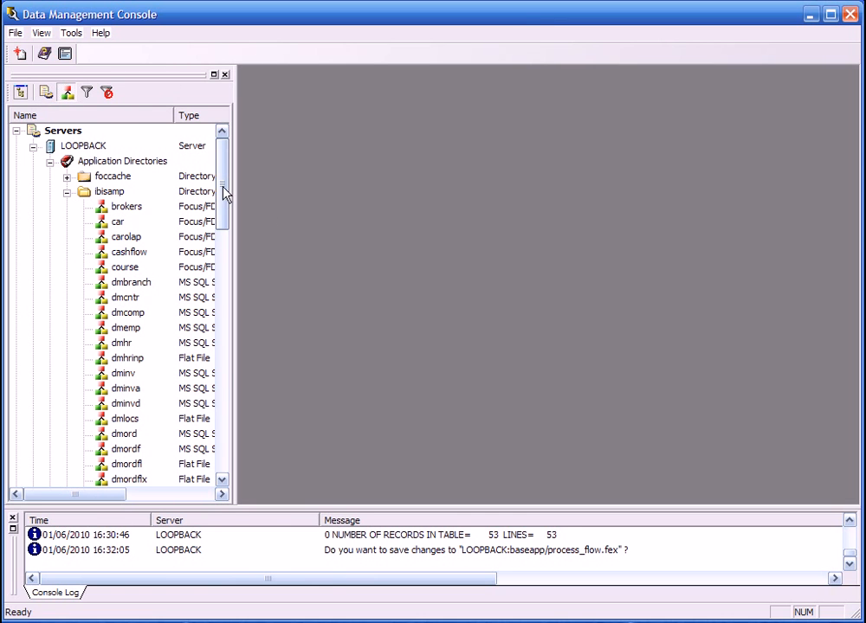
pyautogui.moveTo(222, 185); pyautogui.dragTo(222, 195)
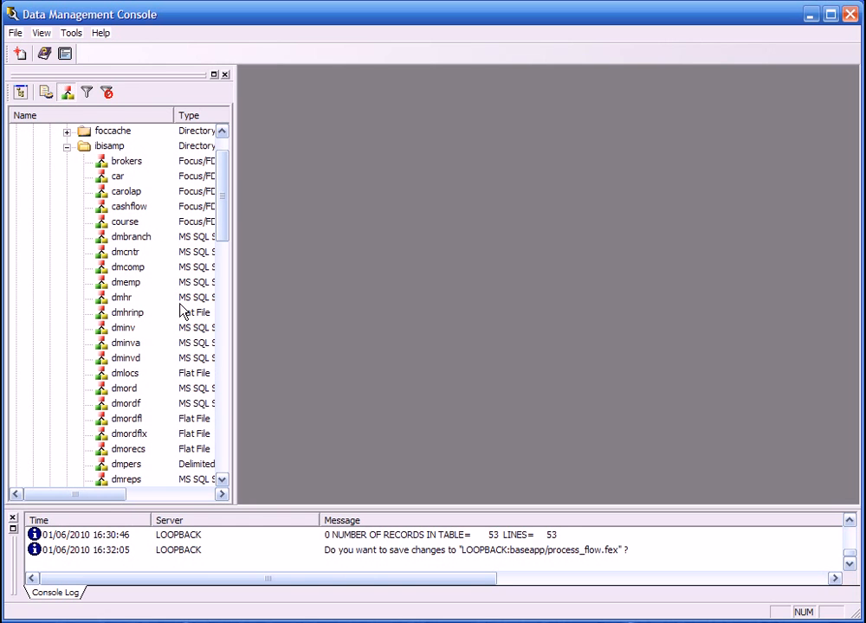
pyautogui.click(128, 390)
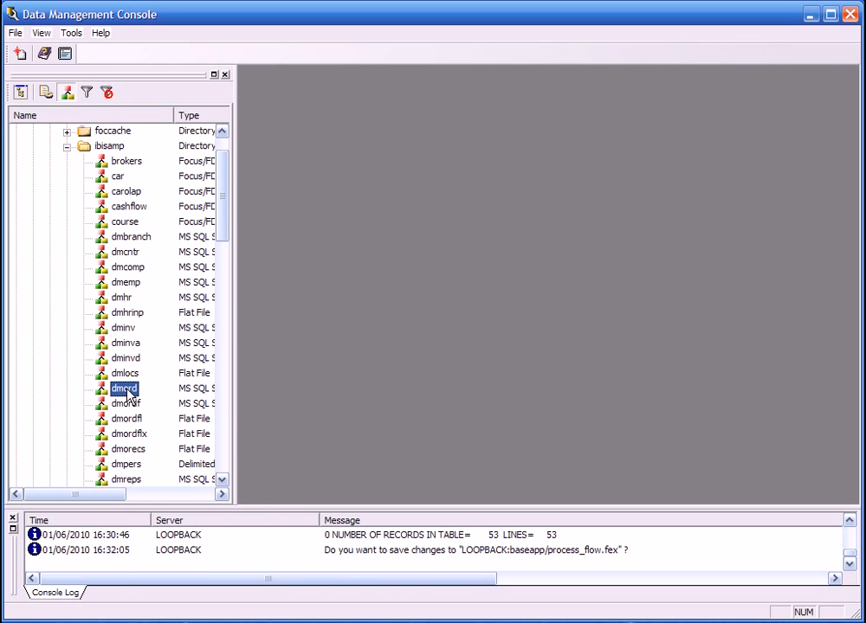
pyautogui.rightClick(128, 390)
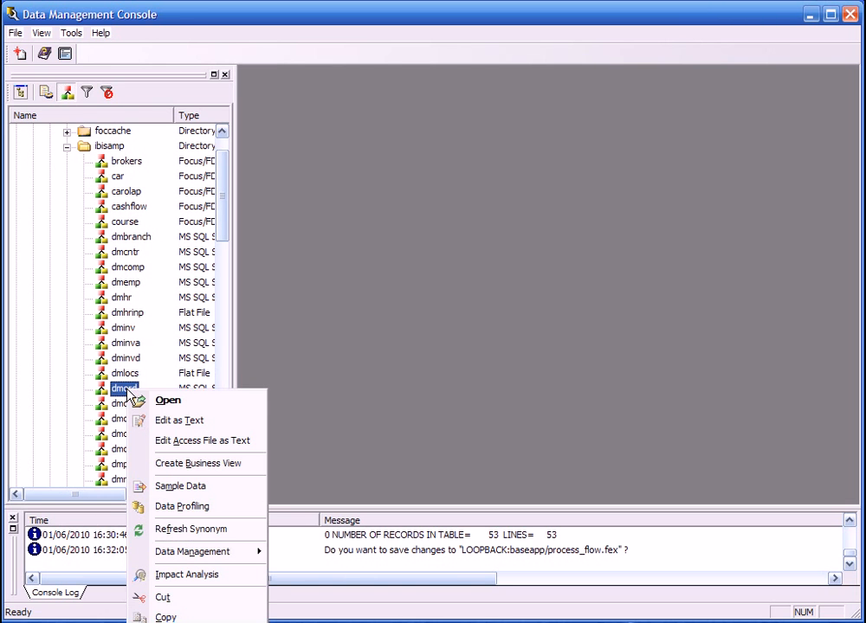
pyautogui.click(196, 574)
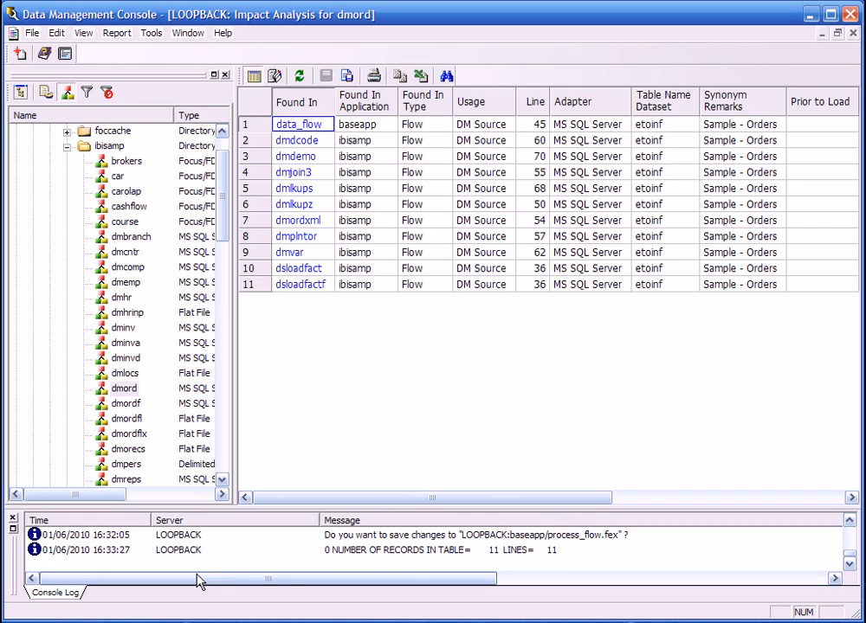
# Open data_flow from the dmord impact analysis to inspect it, and close both the flow and the report.
pyautogui.click(305, 126)
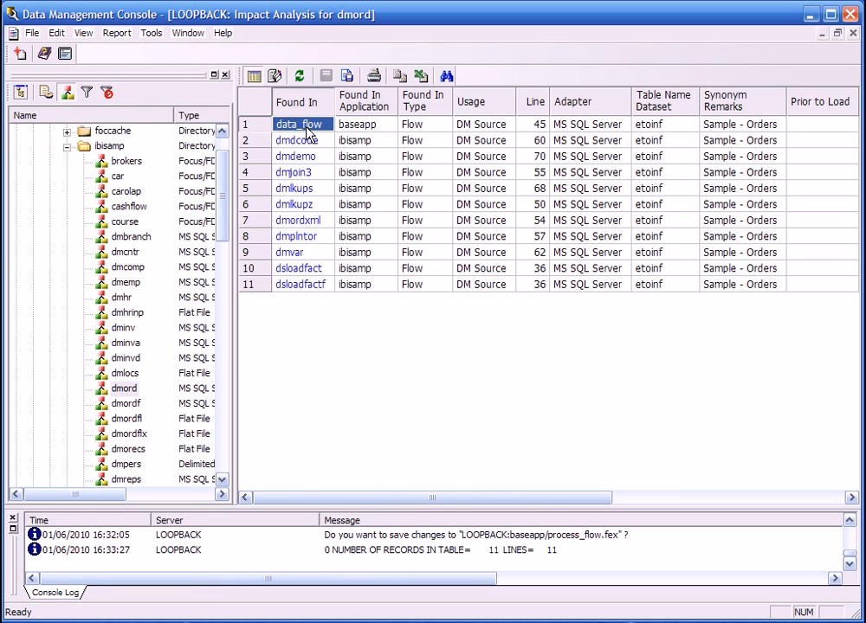
pyautogui.doubleClick(306, 126)
pyautogui.click(852, 34)
pyautogui.click(853, 34)
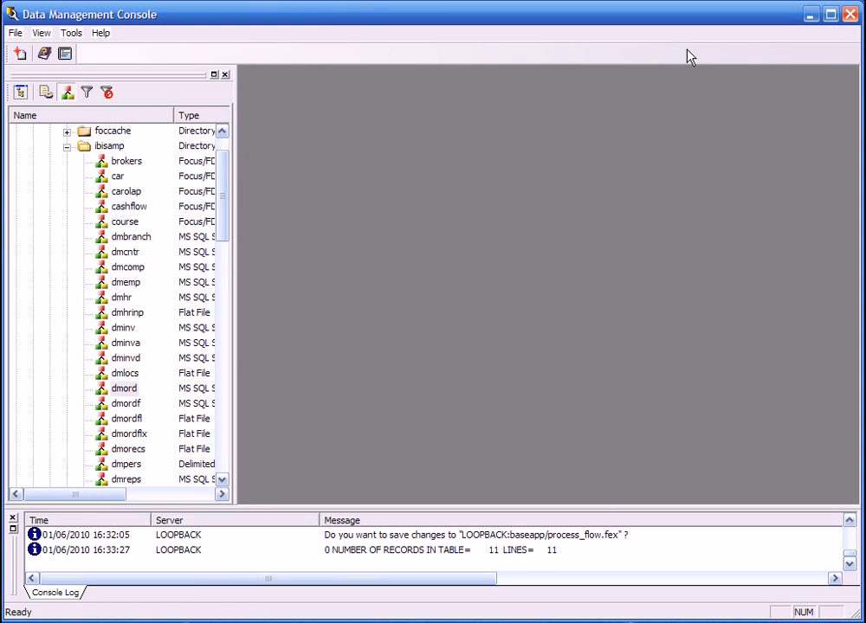
# Open the dmord synonym and run an impact analysis on QUANTITY in its DMPROD segment, closing the report and synonym when done.
pyautogui.doubleClick(122, 391)
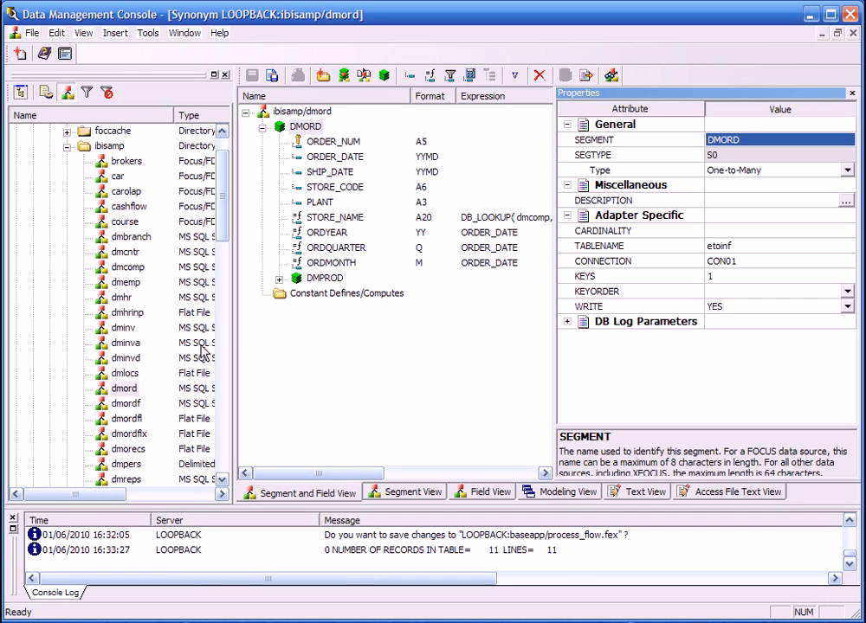
pyautogui.click(279, 280)
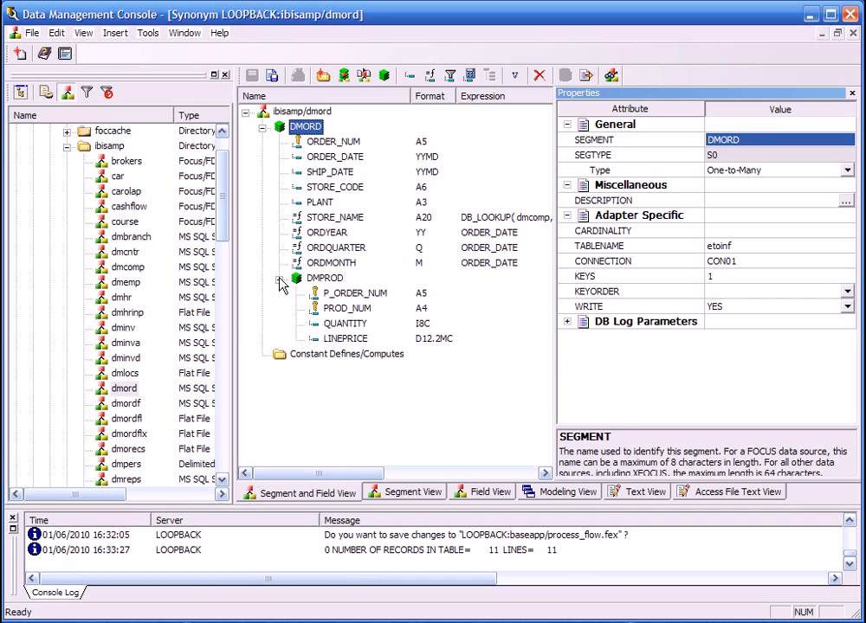
pyautogui.click(346, 325)
pyautogui.rightClick(348, 327)
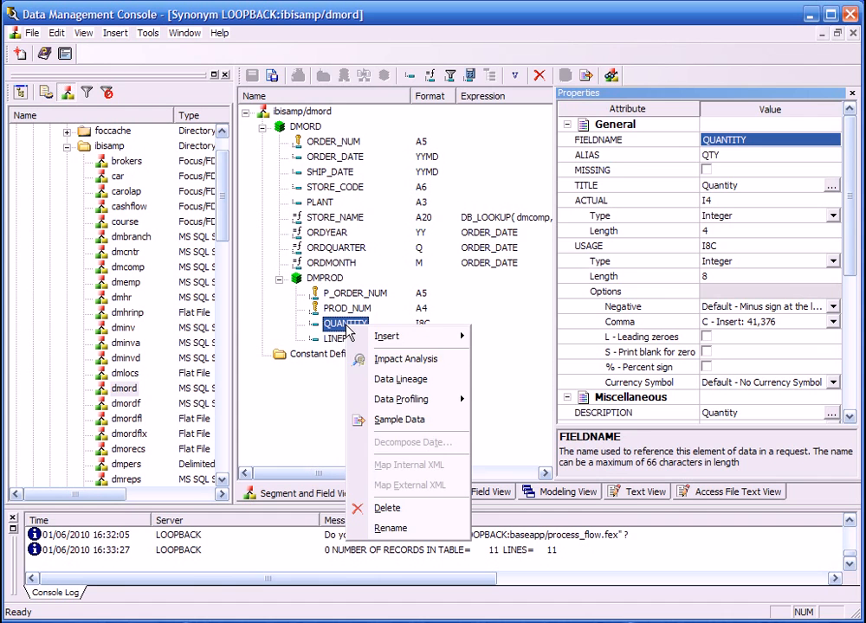
pyautogui.click(407, 359)
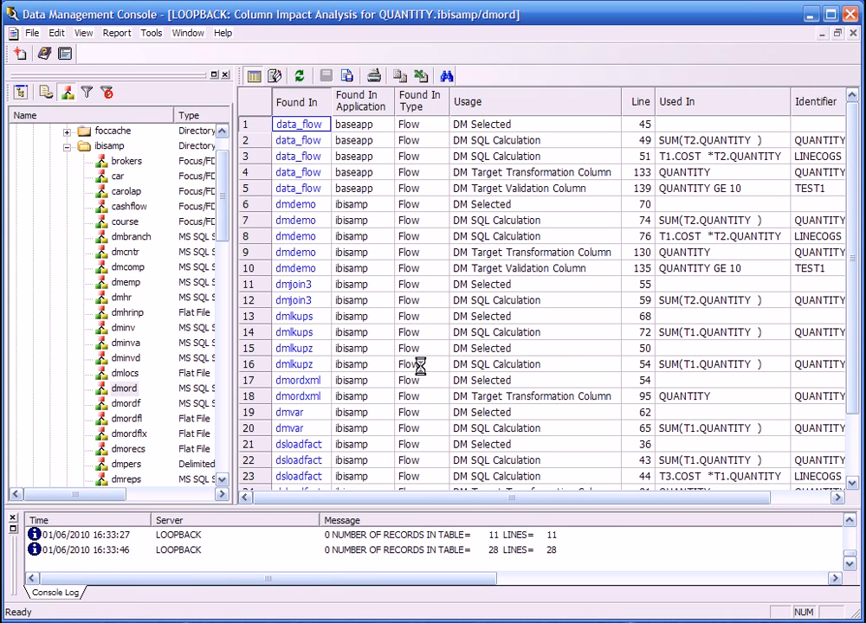
pyautogui.click(853, 33)
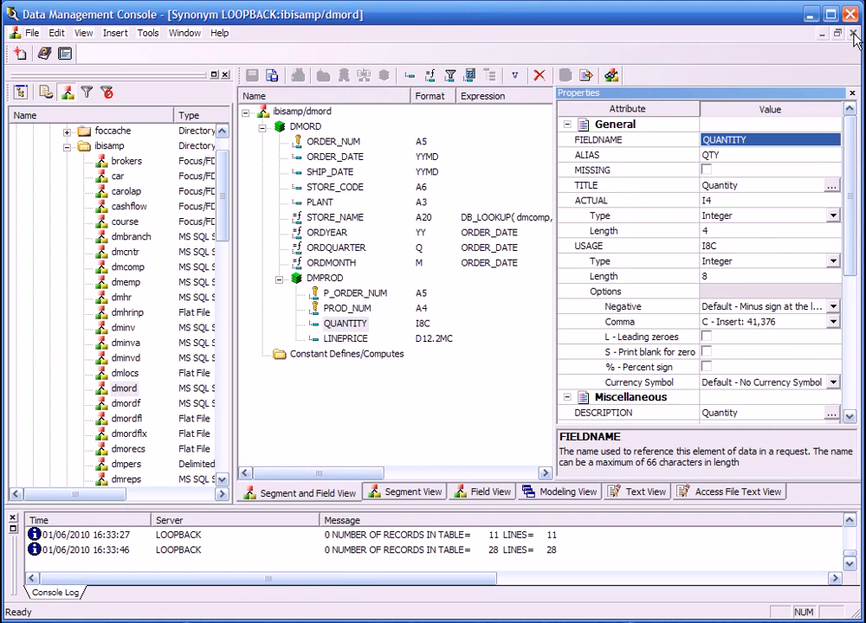
pyautogui.click(852, 33)
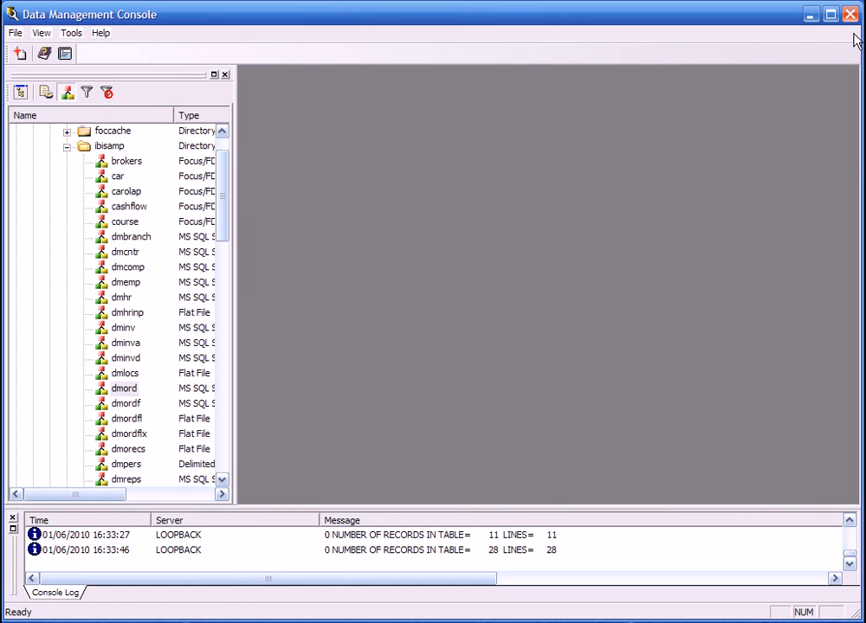